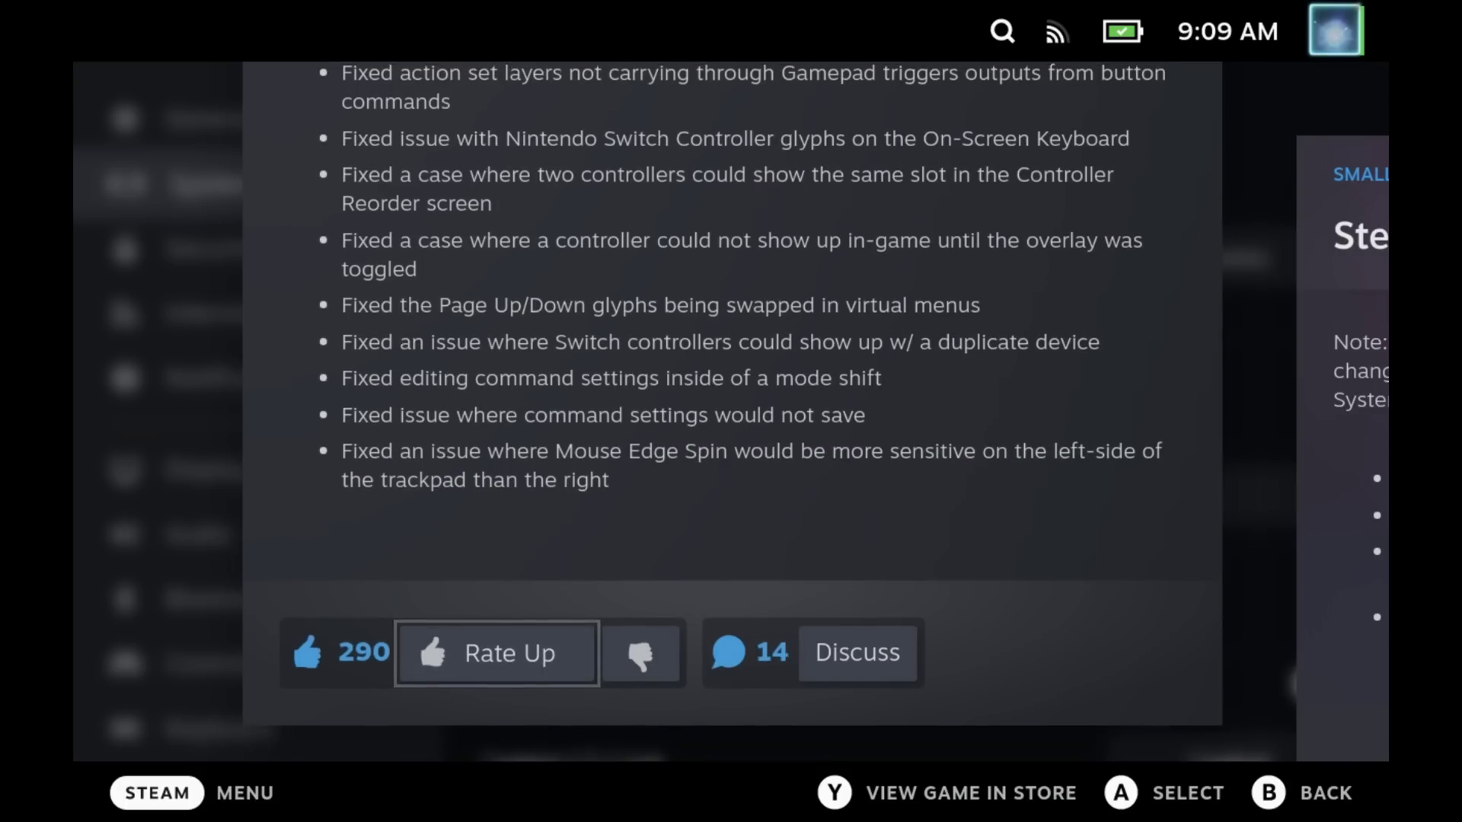
Read through the Steam Deck Client Update patch notes, from the General section to the Steam Input: General fixes
scroll(730, 411, "up", 10)
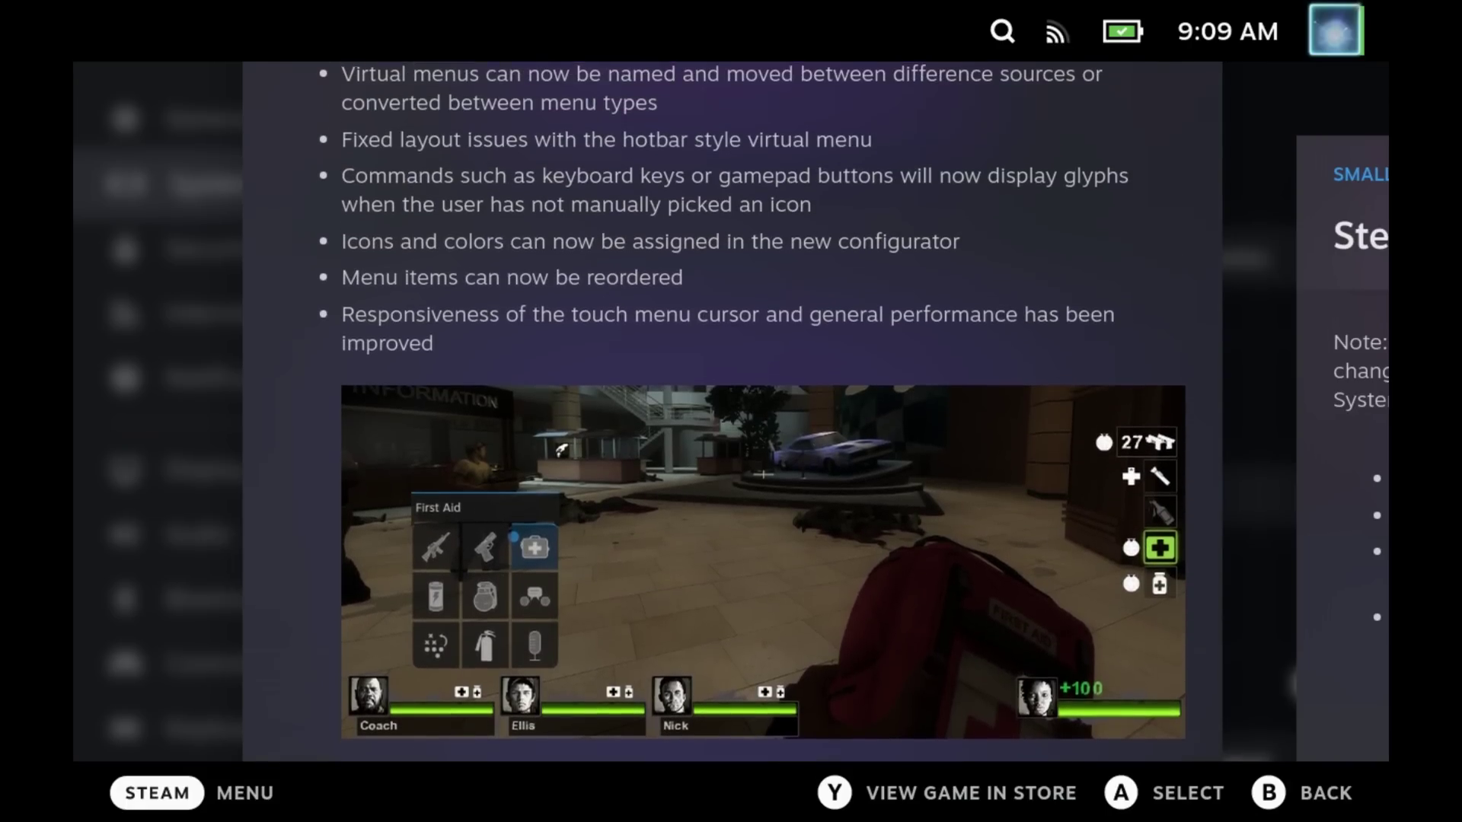
scroll(731, 411, "up", 5)
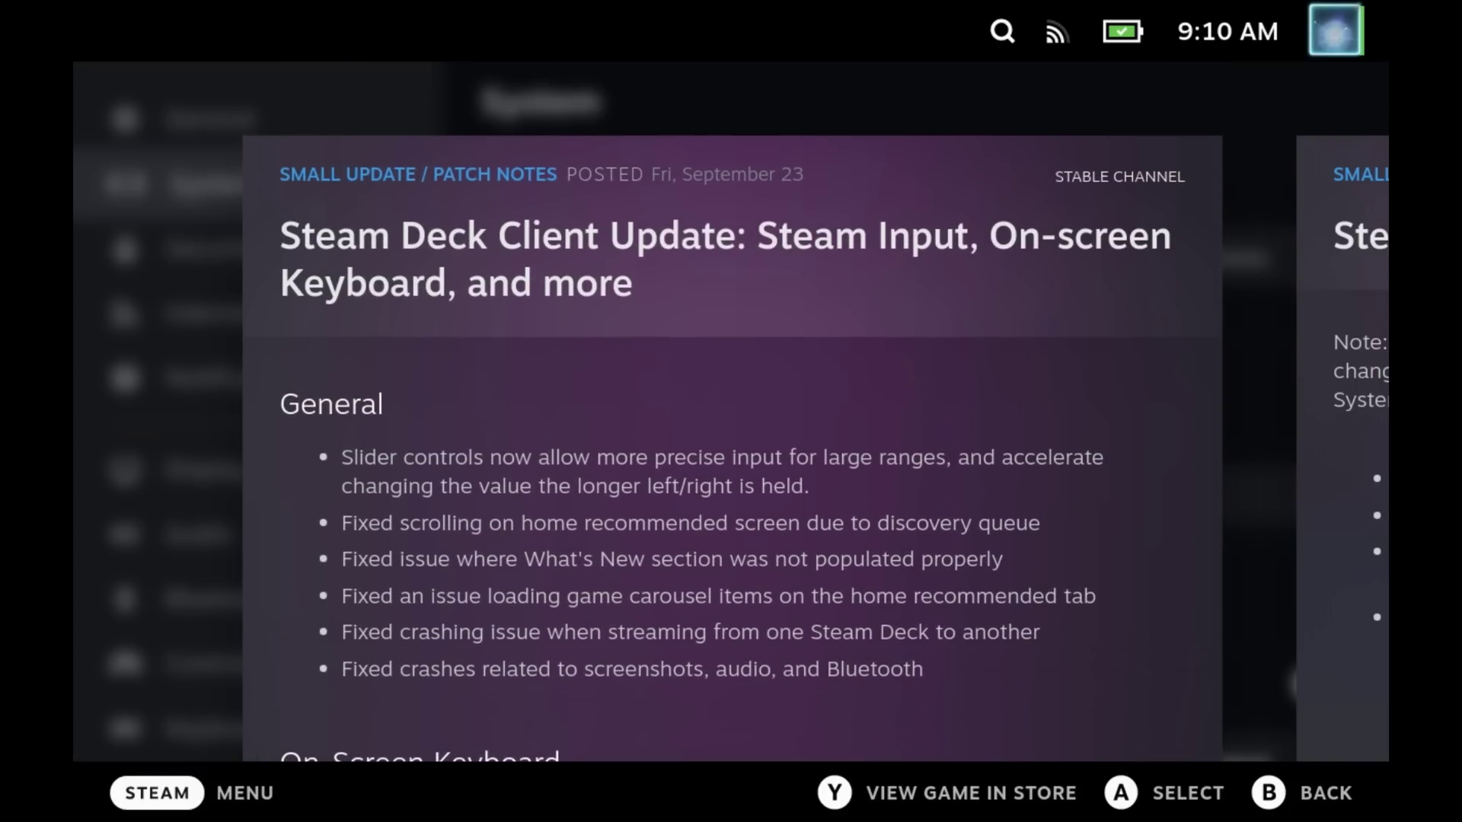
scroll(731, 411, "down", 5)
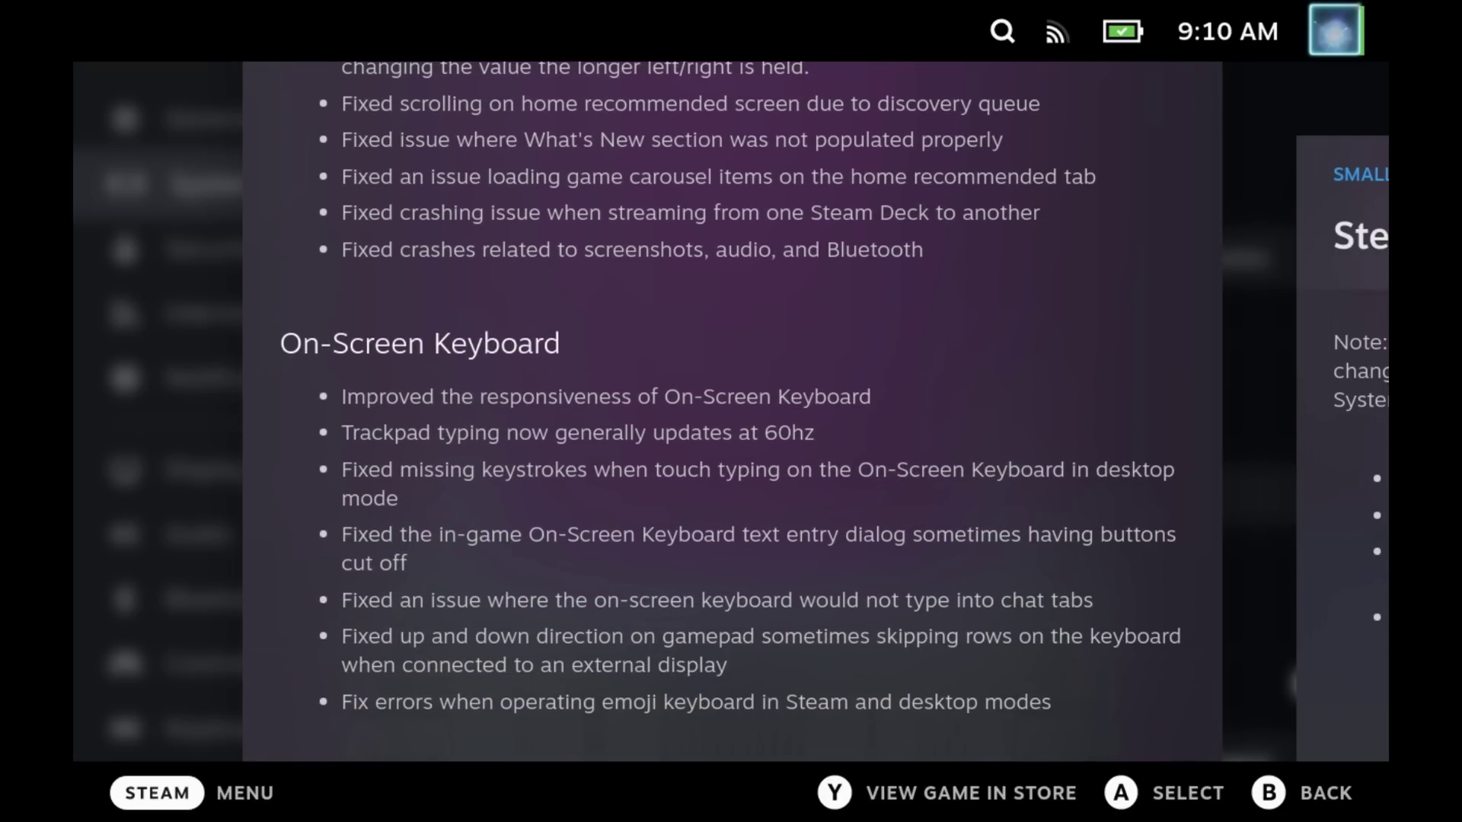
scroll(731, 411, "down", 3)
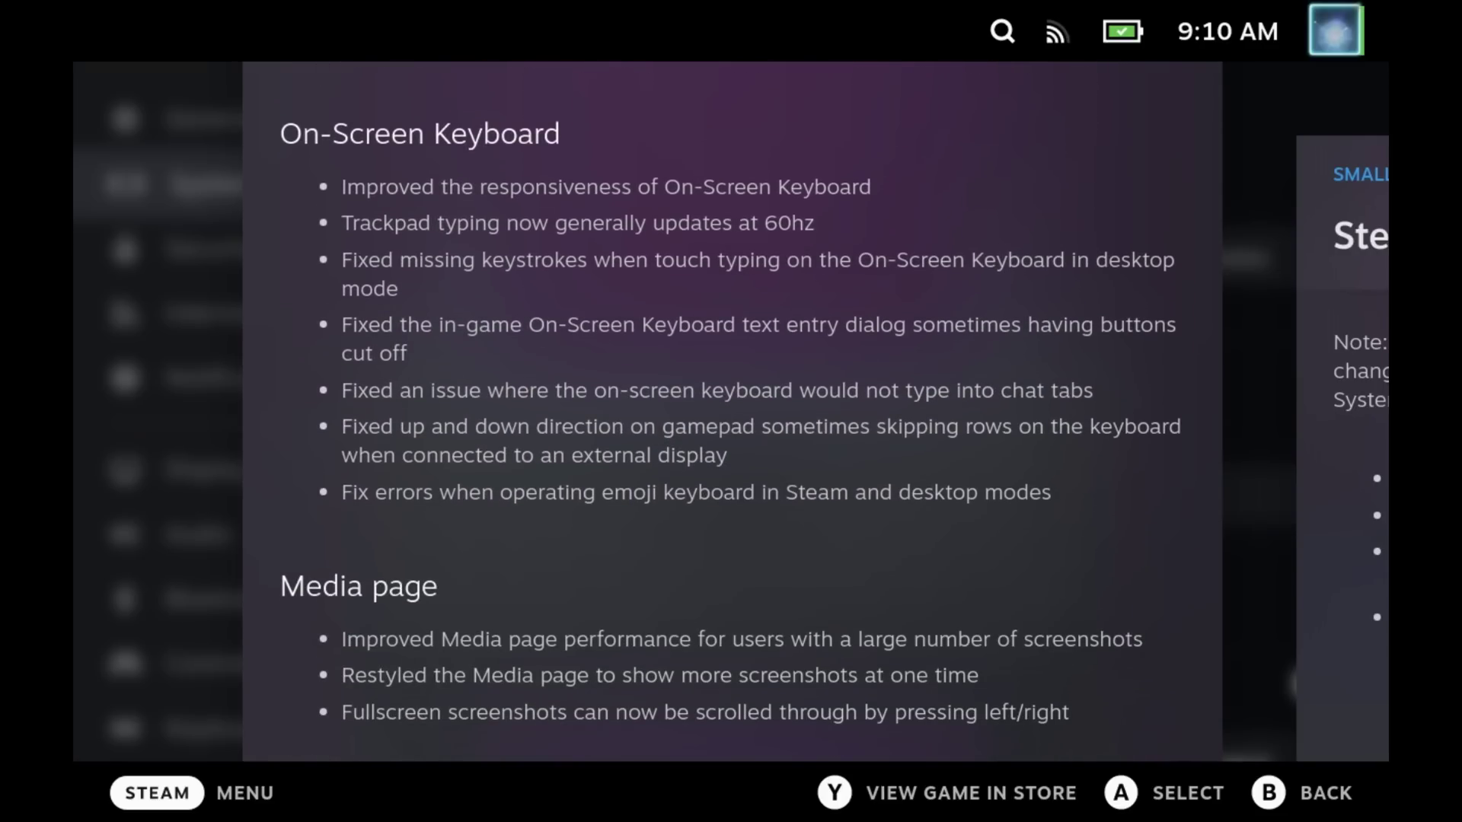
scroll(731, 411, "down", 3)
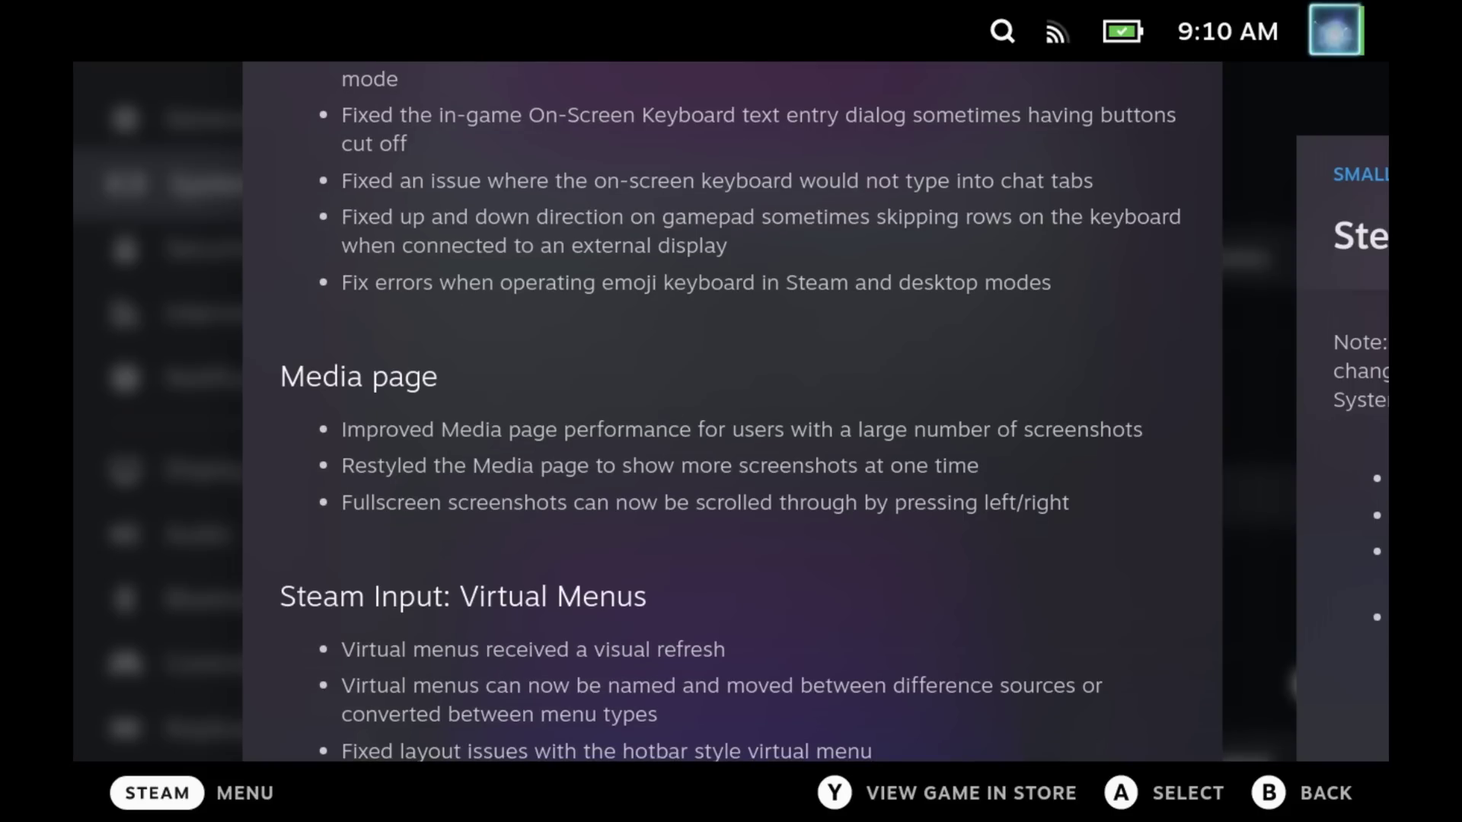
scroll(731, 411, "down", 6)
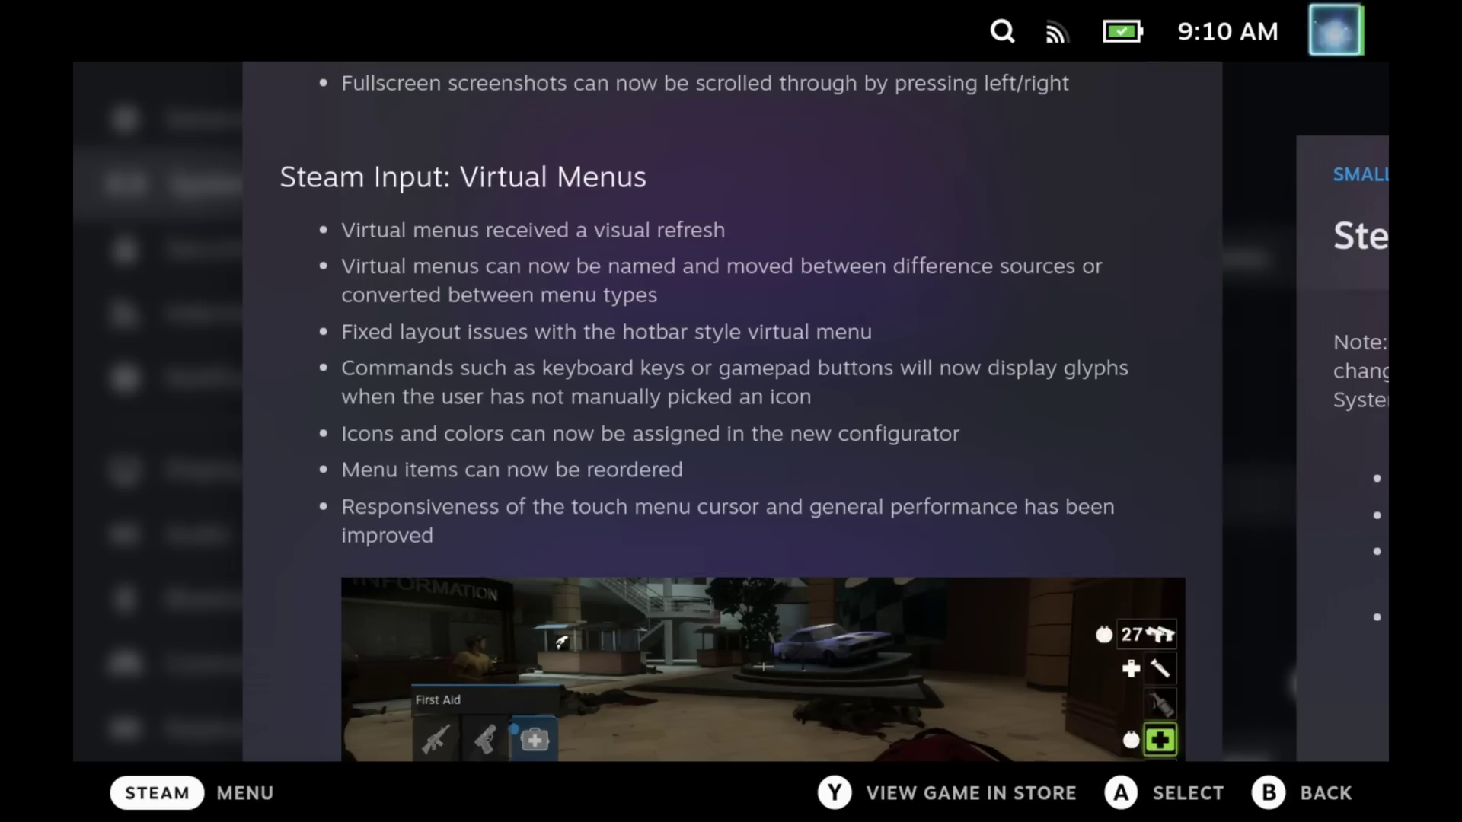
scroll(731, 411, "down", 3)
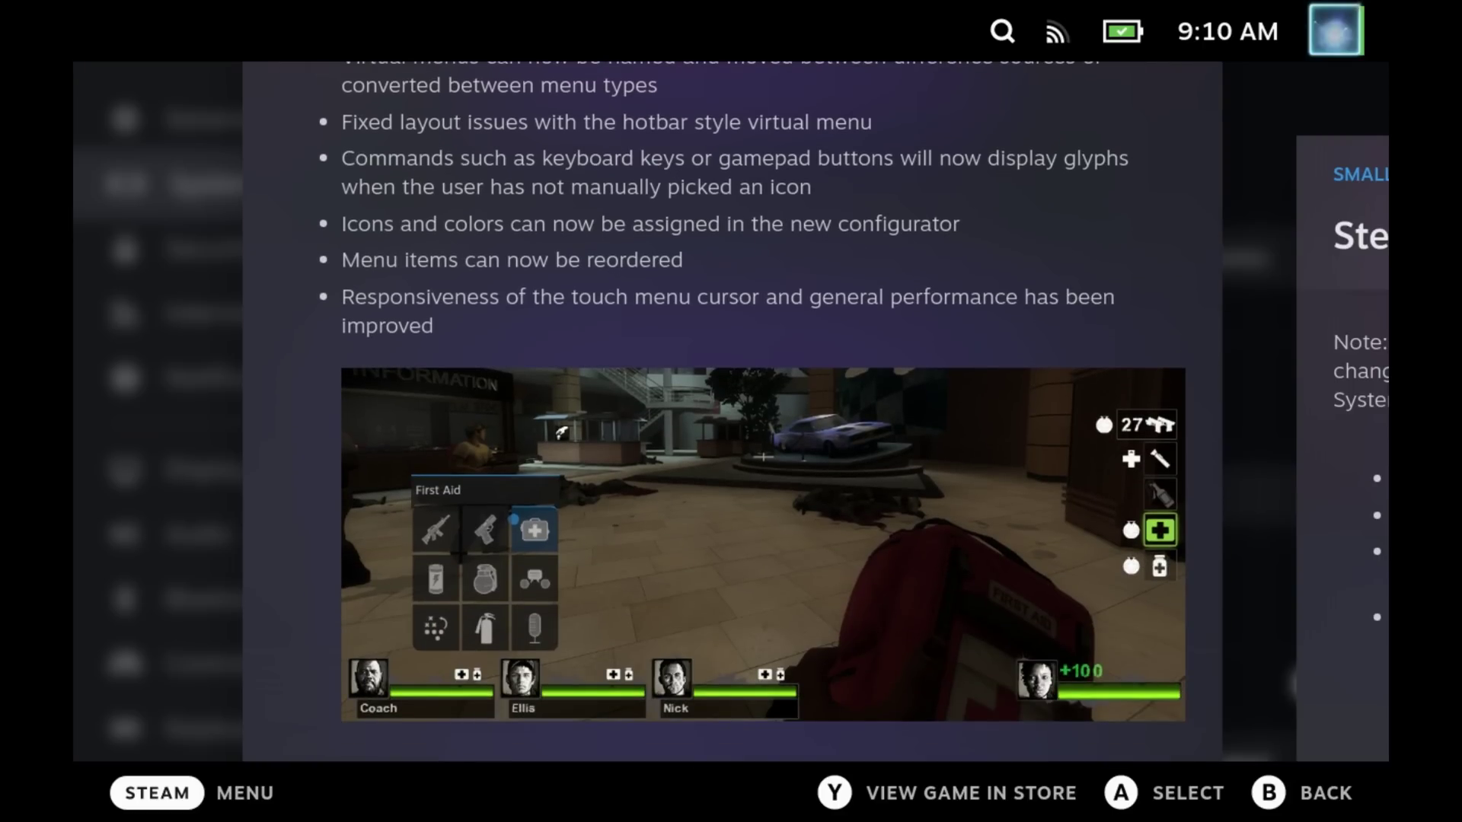
scroll(731, 411, "down", 6)
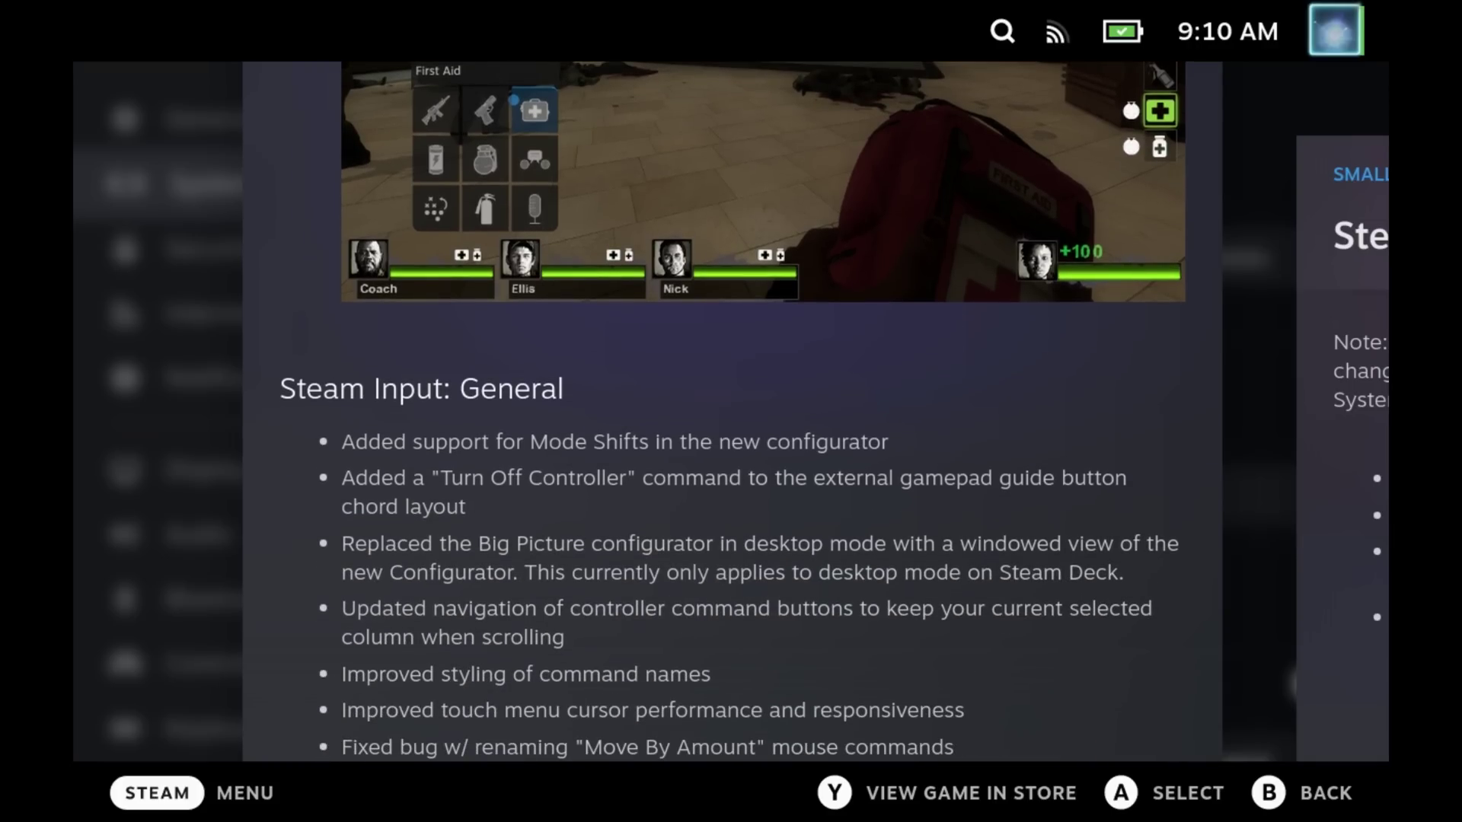
scroll(731, 411, "down", 6)
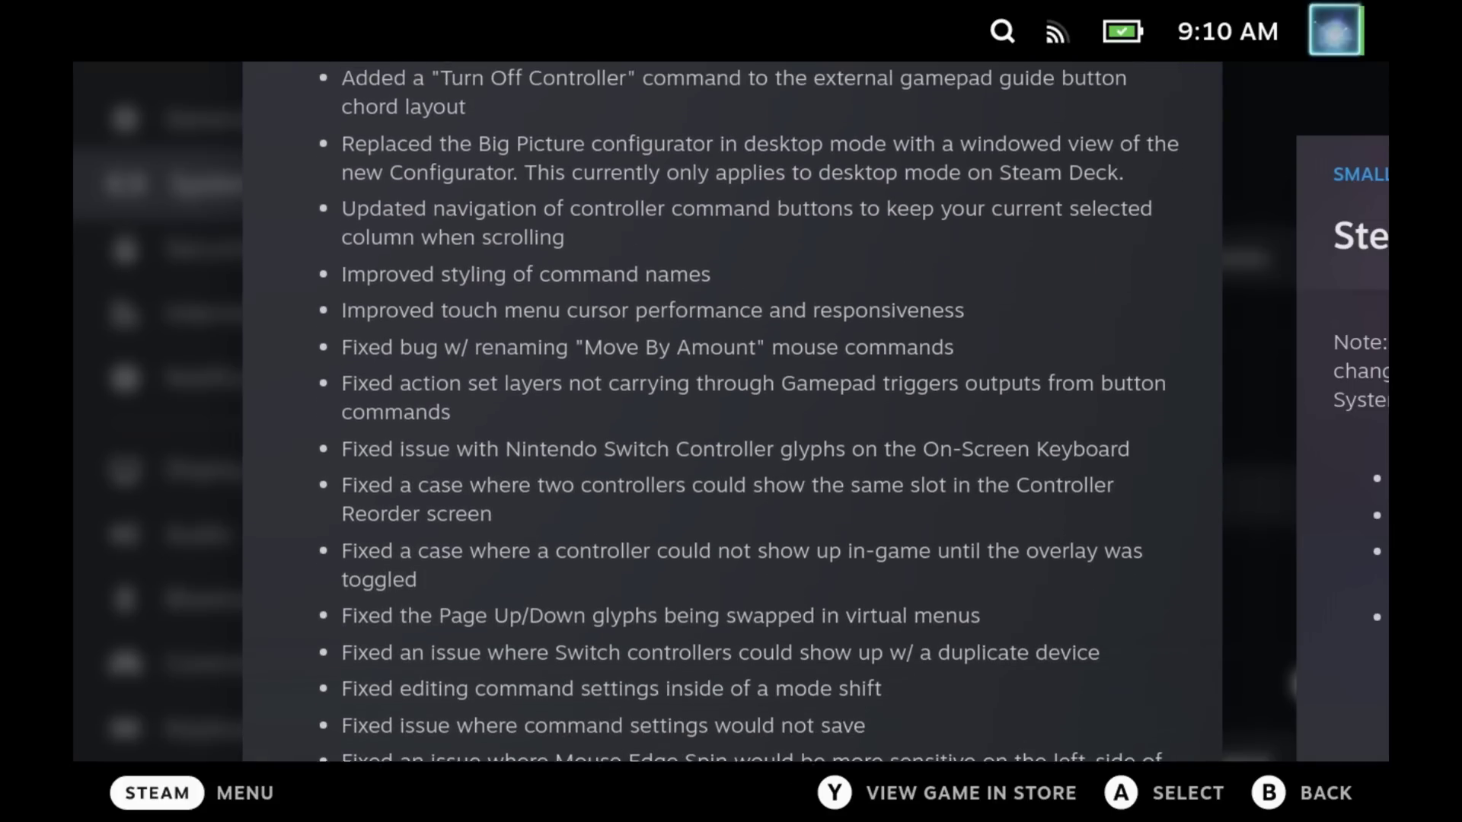
scroll(731, 411, "up", 3)
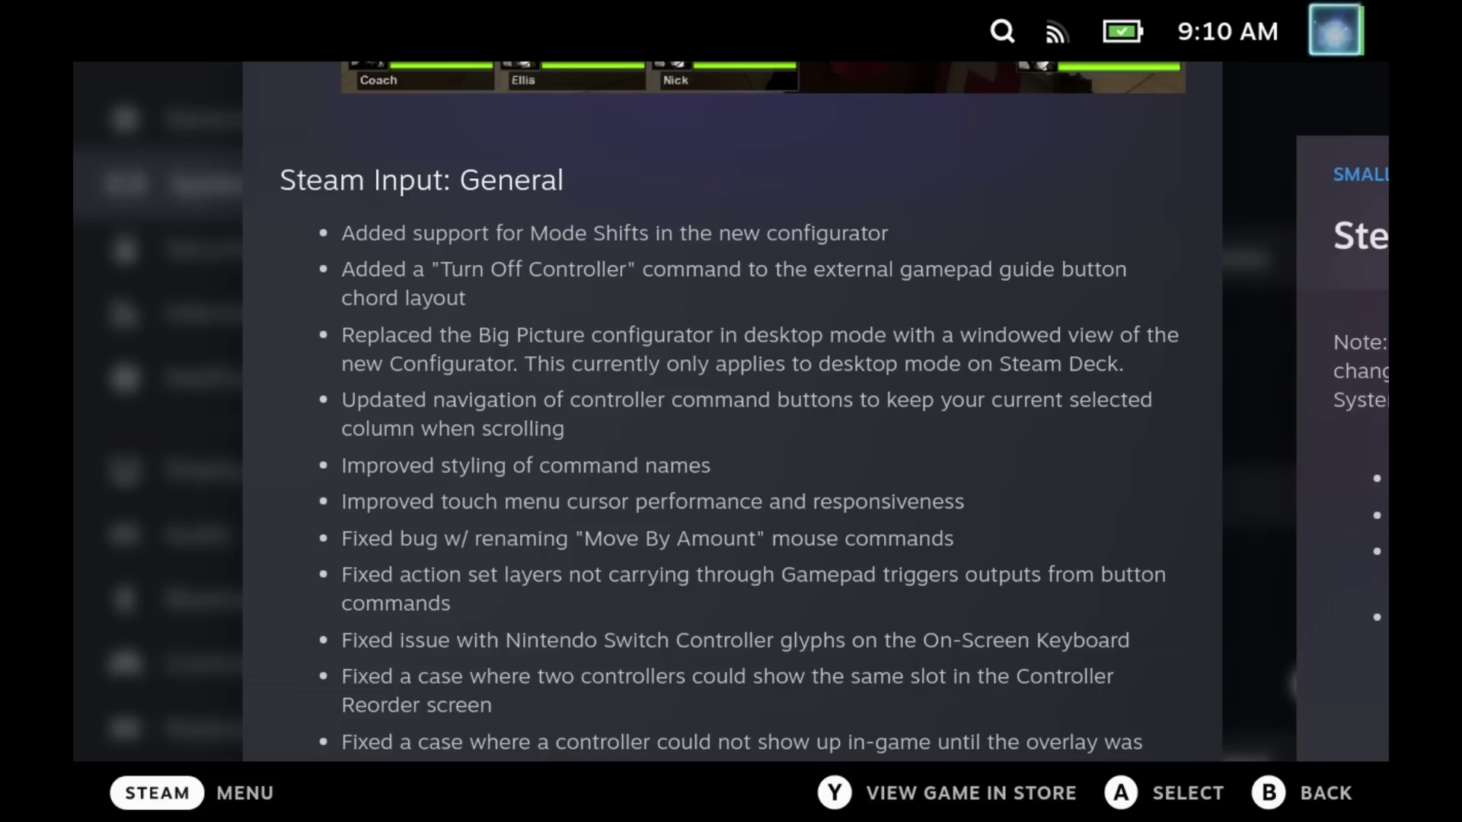
scroll(731, 411, "down", 10)
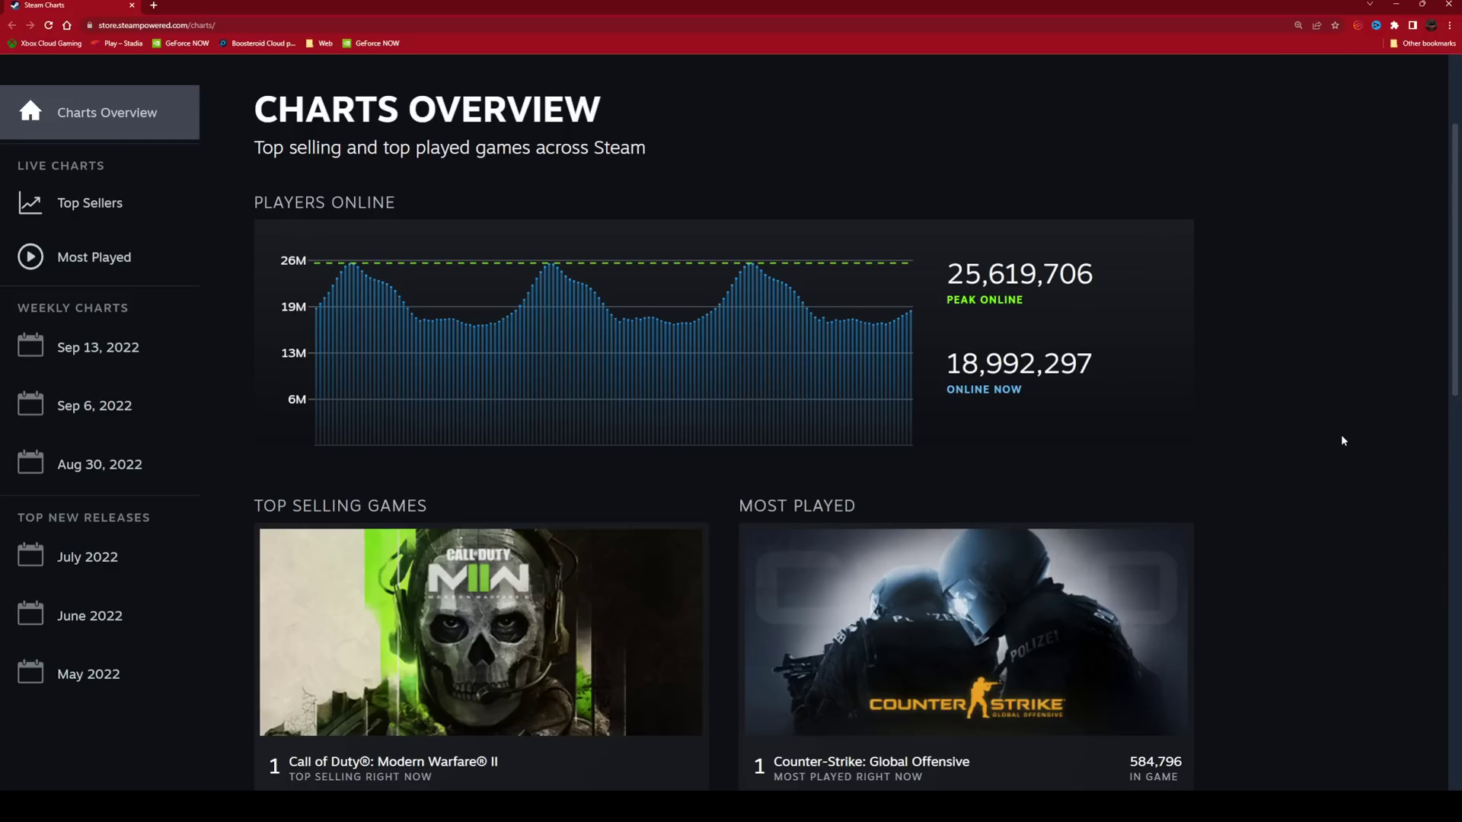
Switch to the Steam Charts page in the browser and review the players online, top selling and most played overviews
scroll(1341, 436, "down", 1)
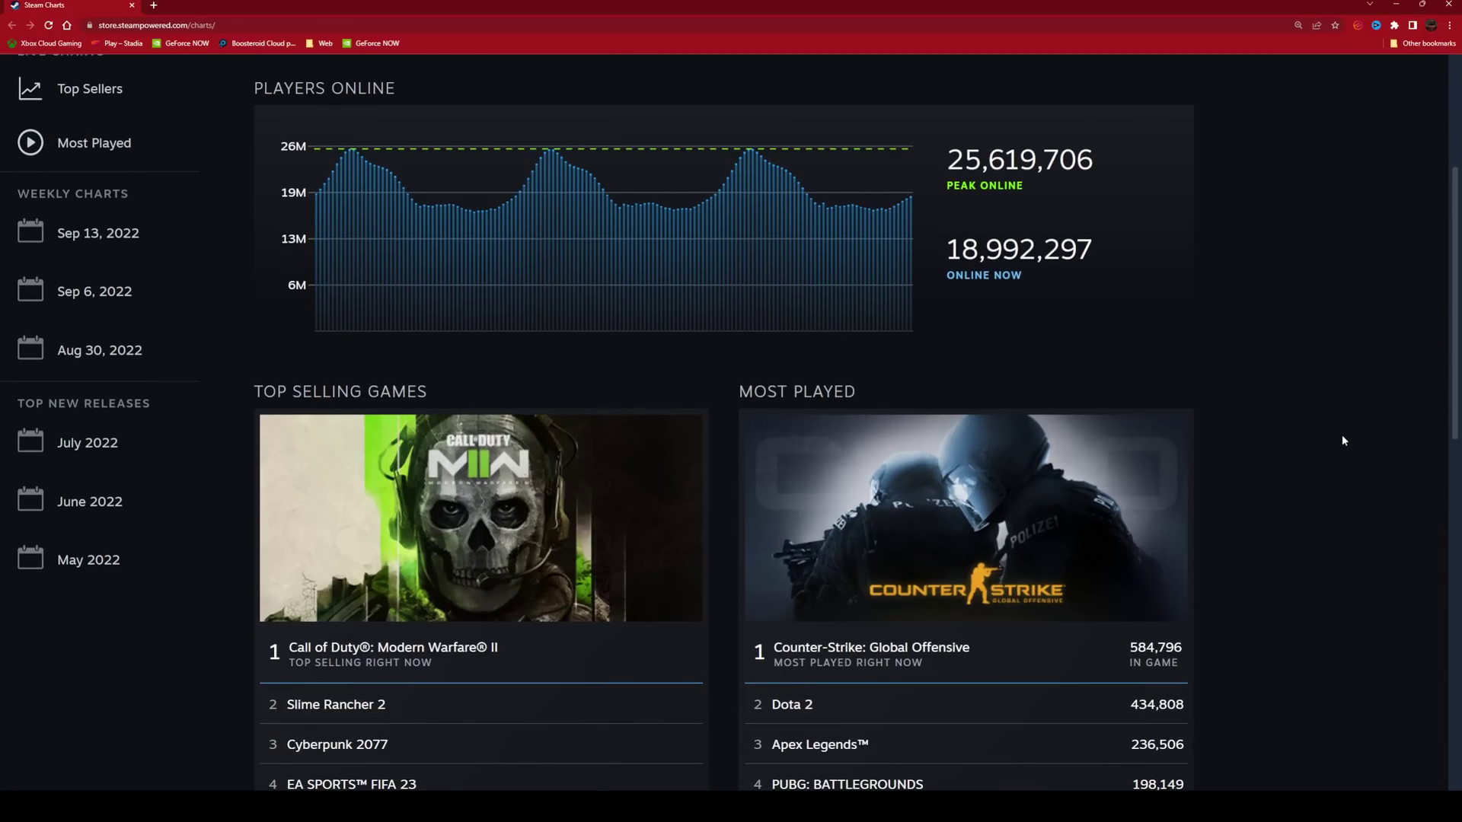
scroll(1343, 440, "down", 3)
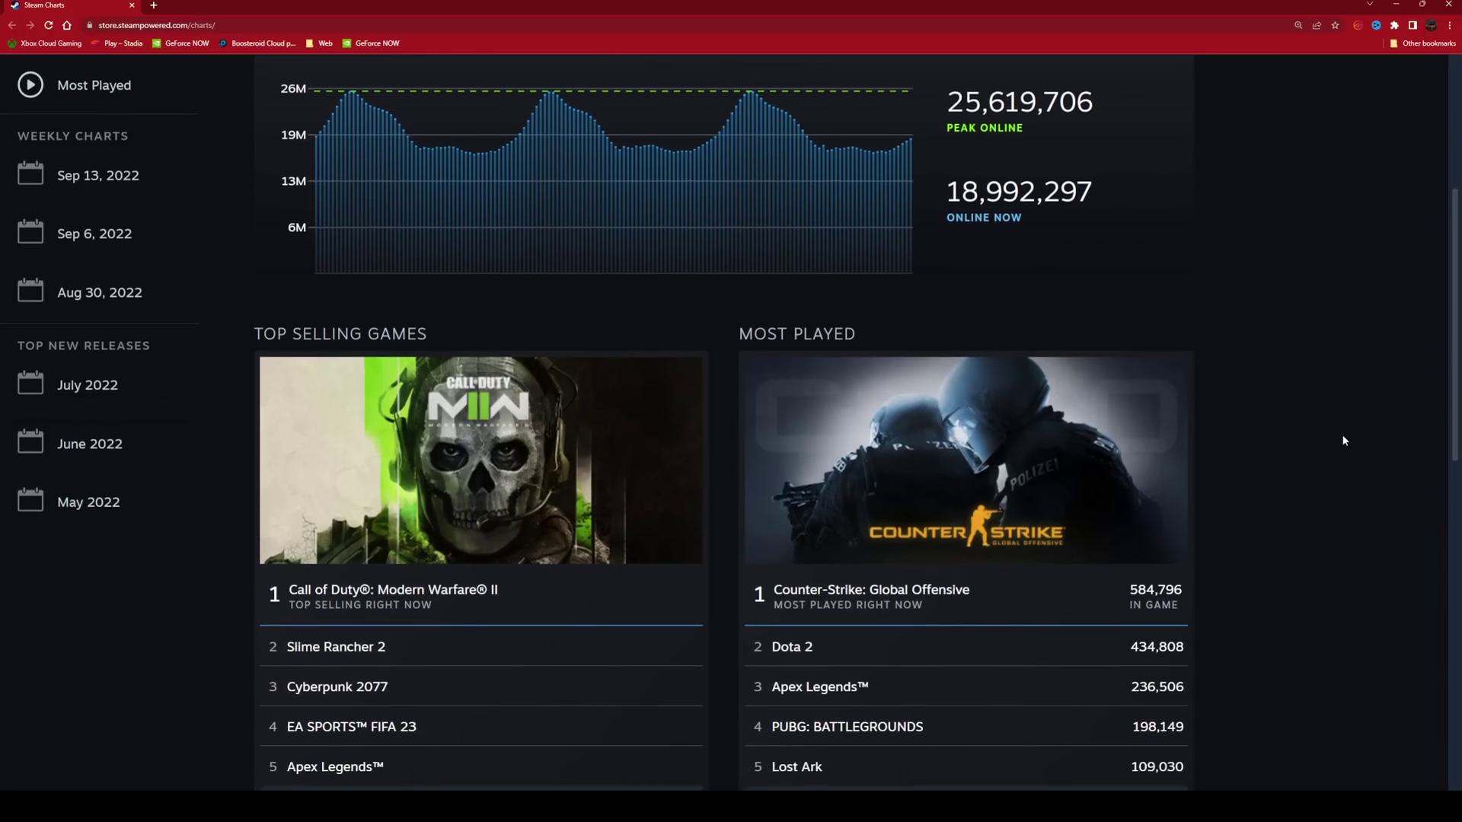
scroll(1343, 440, "down", 1)
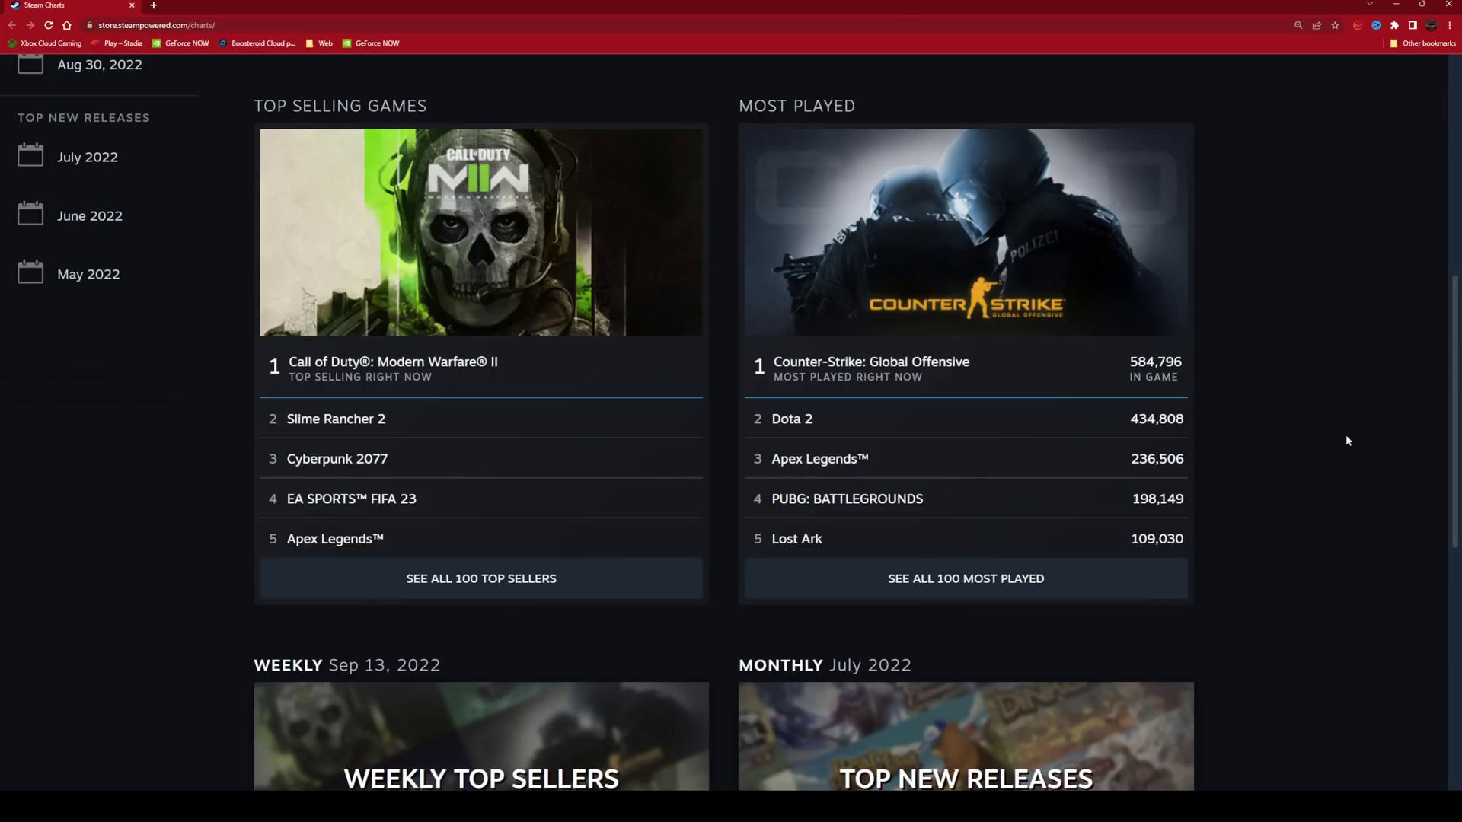
scroll(1346, 440, "down", 7)
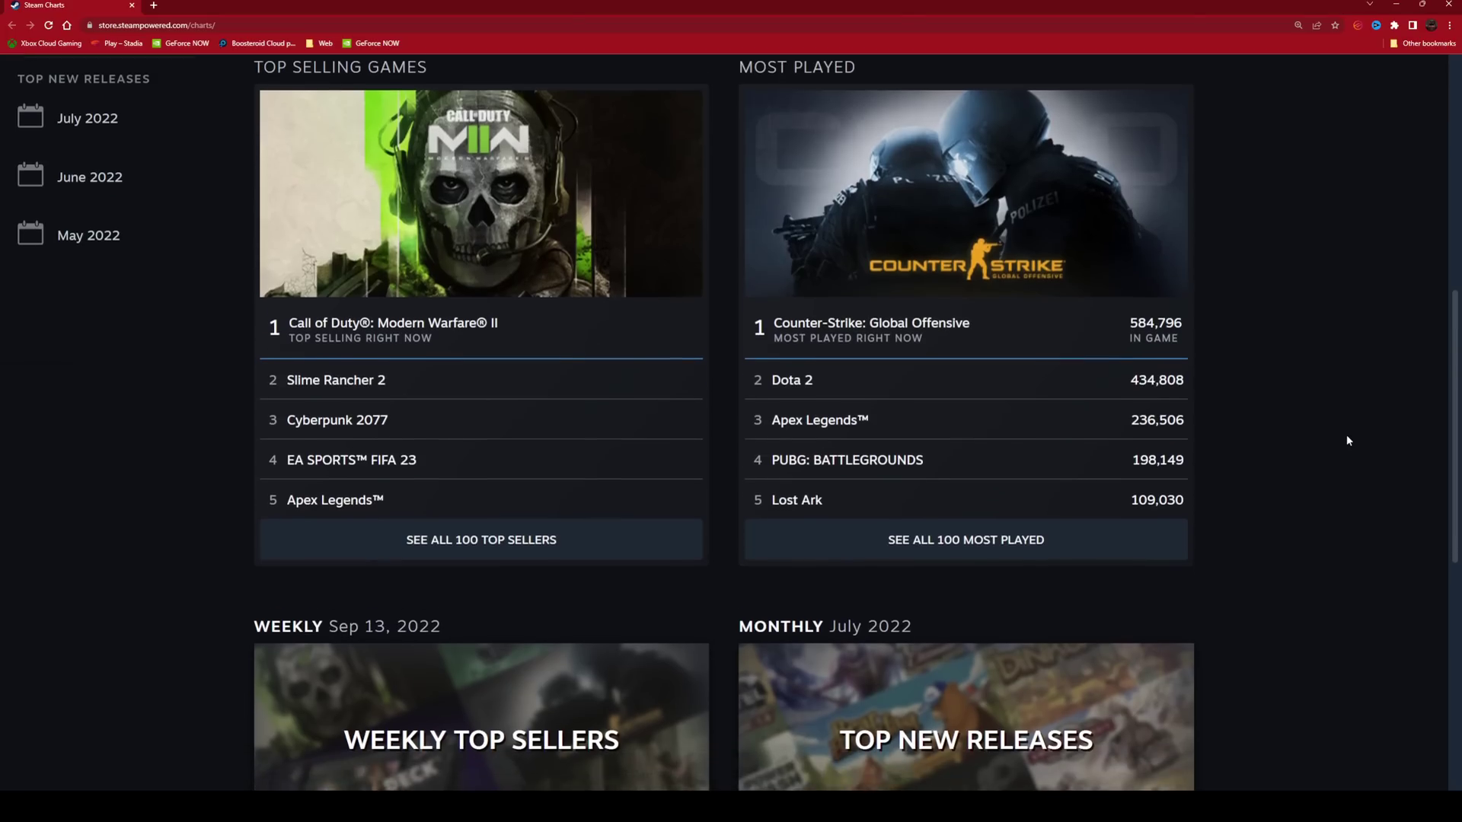
scroll(1346, 440, "up", 7)
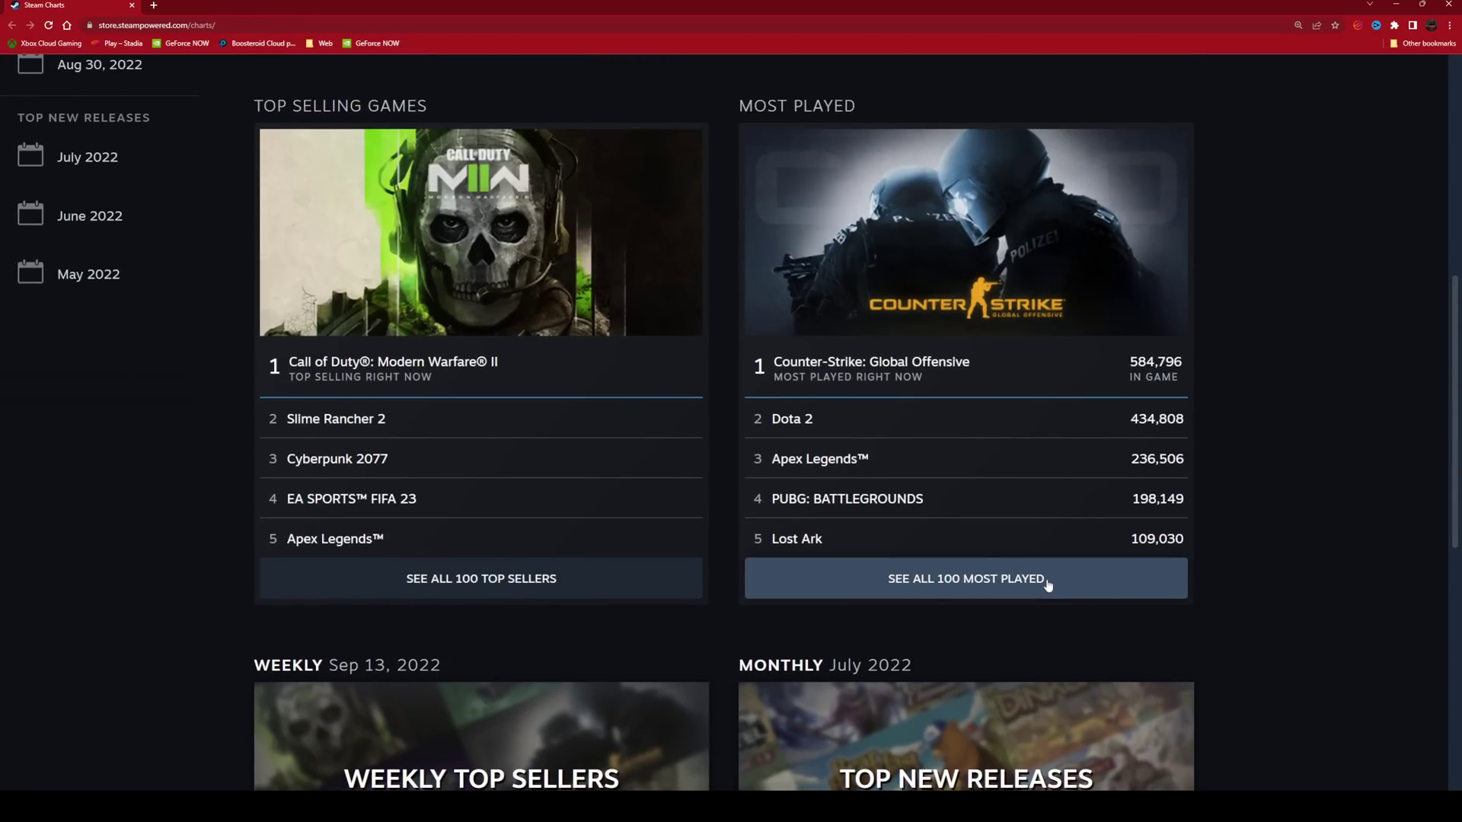
Open the full list of the 100 most played games and examine the current and peak player columns
left_click(1047, 582)
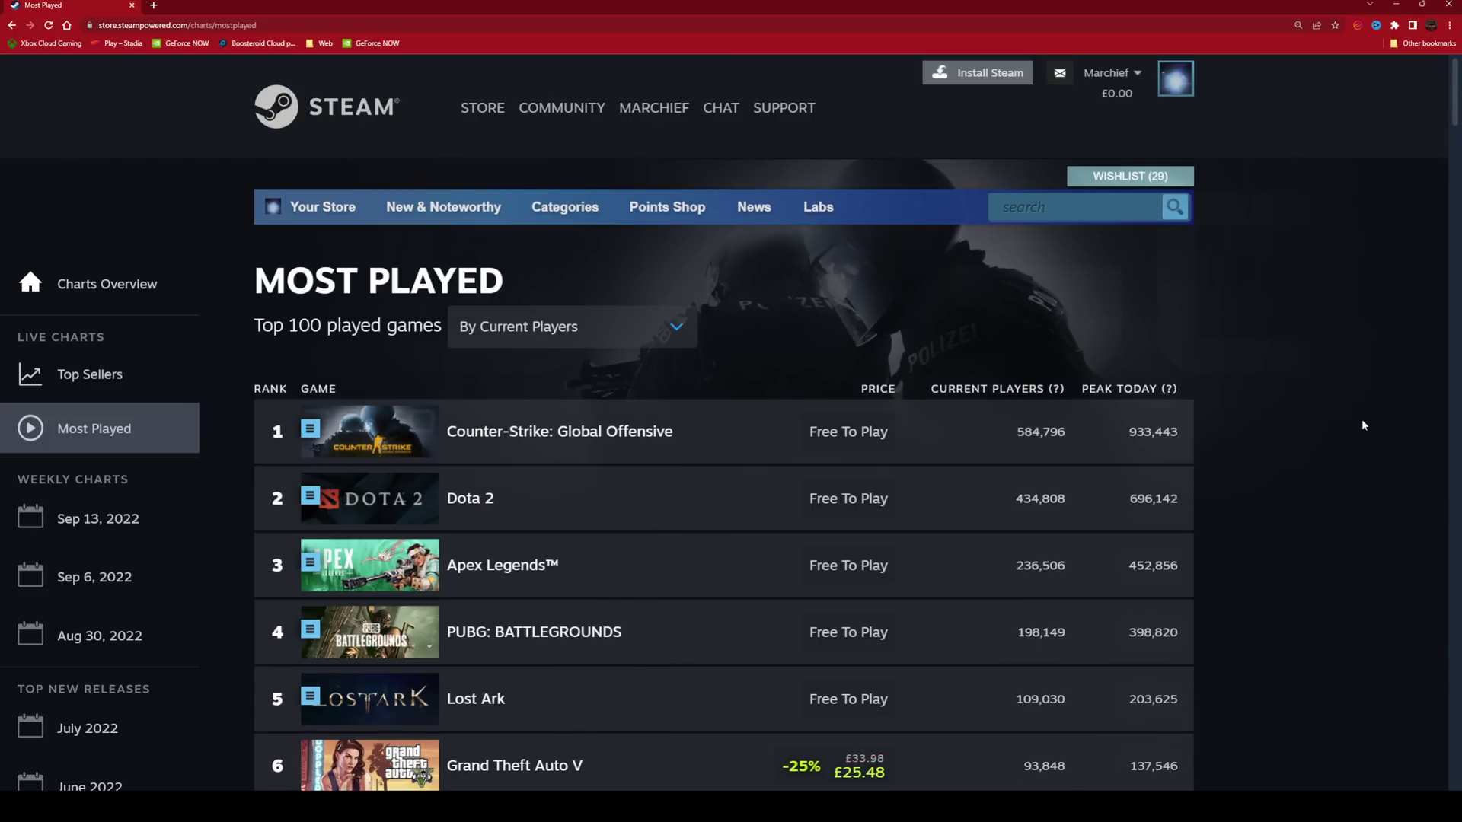
scroll(1330, 356, "down", 2)
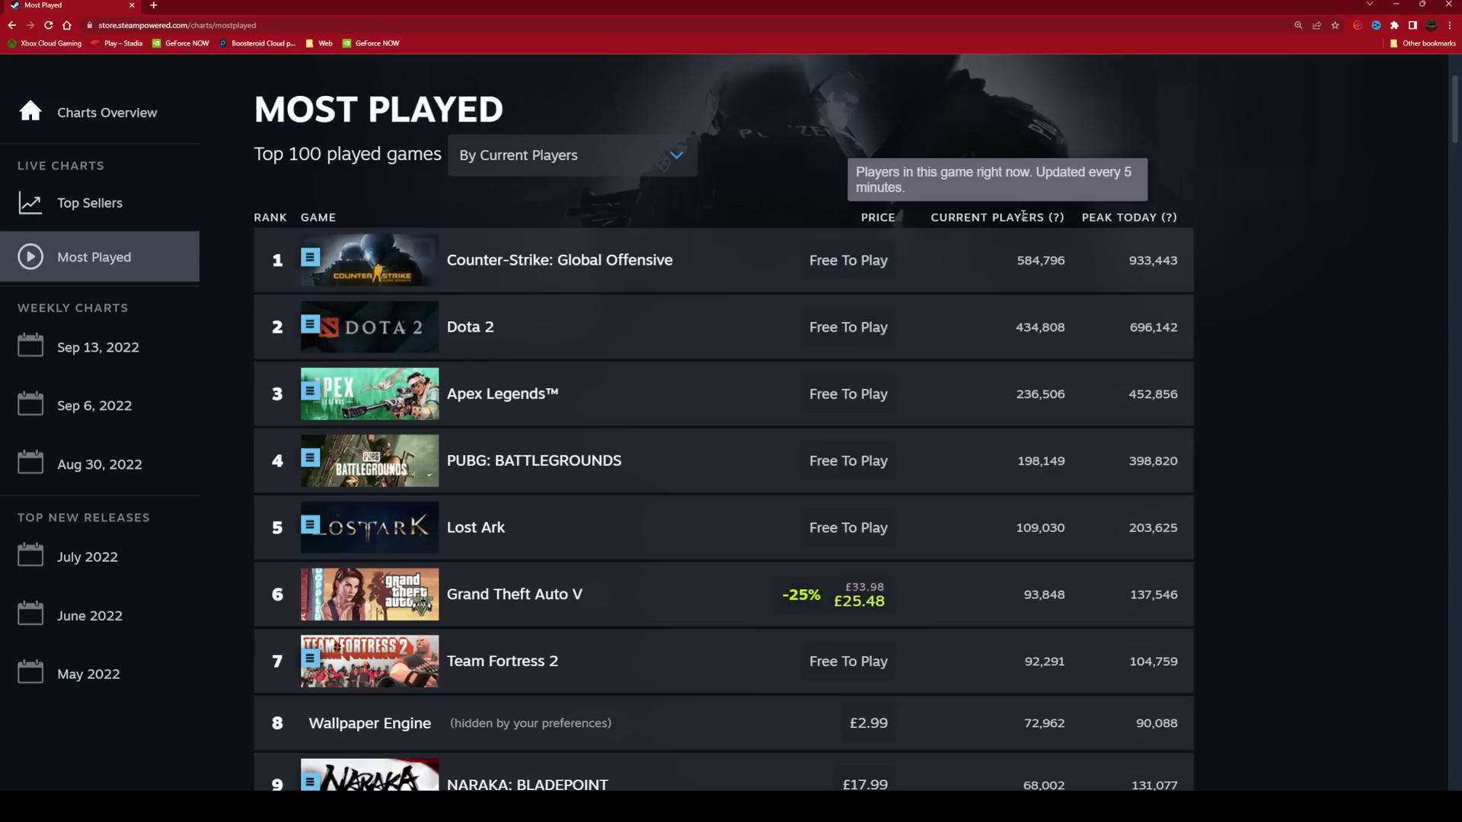
scroll(1369, 245, "down", 1)
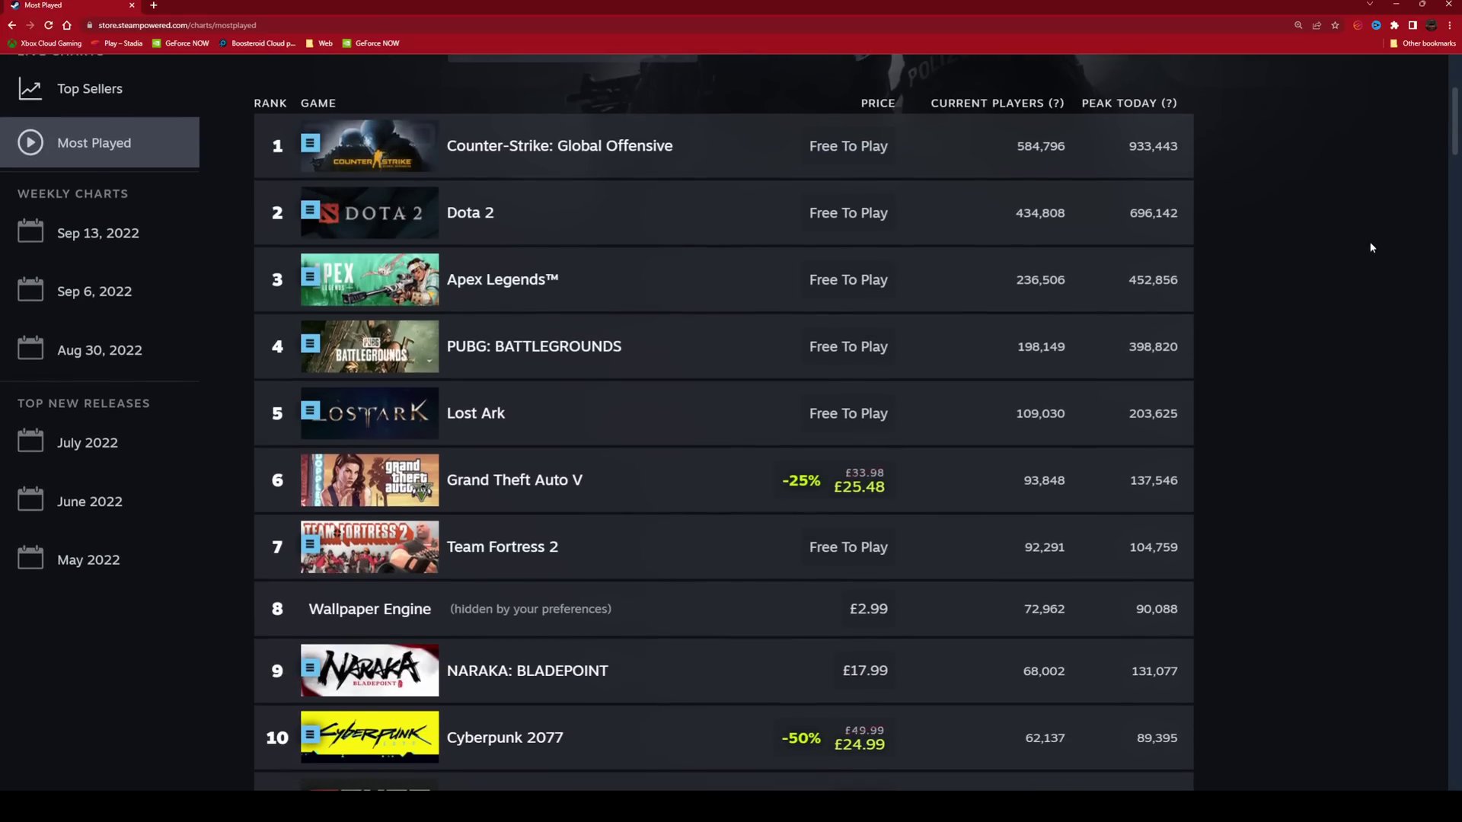
scroll(1370, 247, "down", 1)
Open the live Top Sellers chart and examine the global ranking by revenue
scroll(1369, 247, "up", 5)
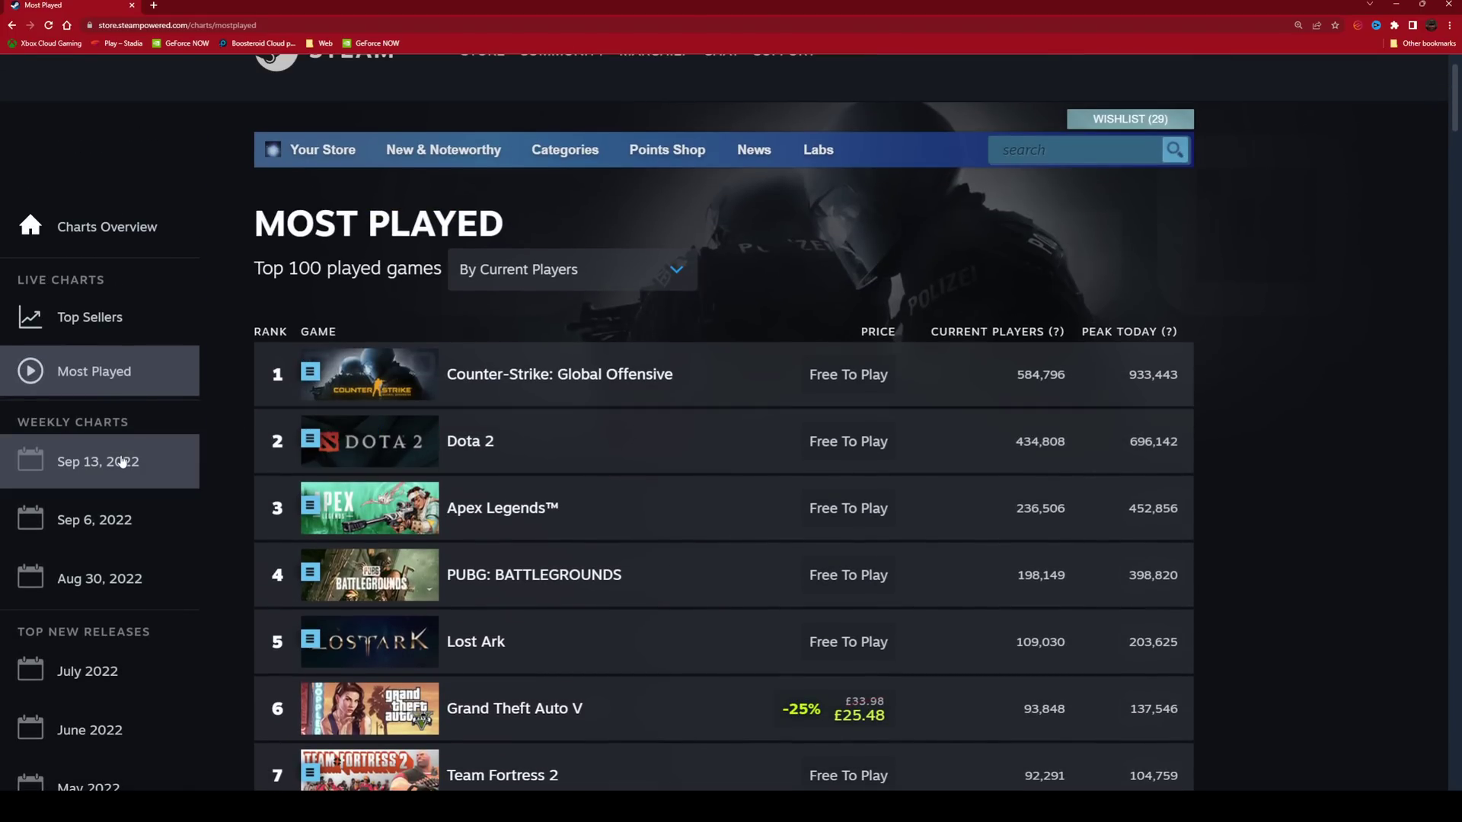
left_click(103, 323)
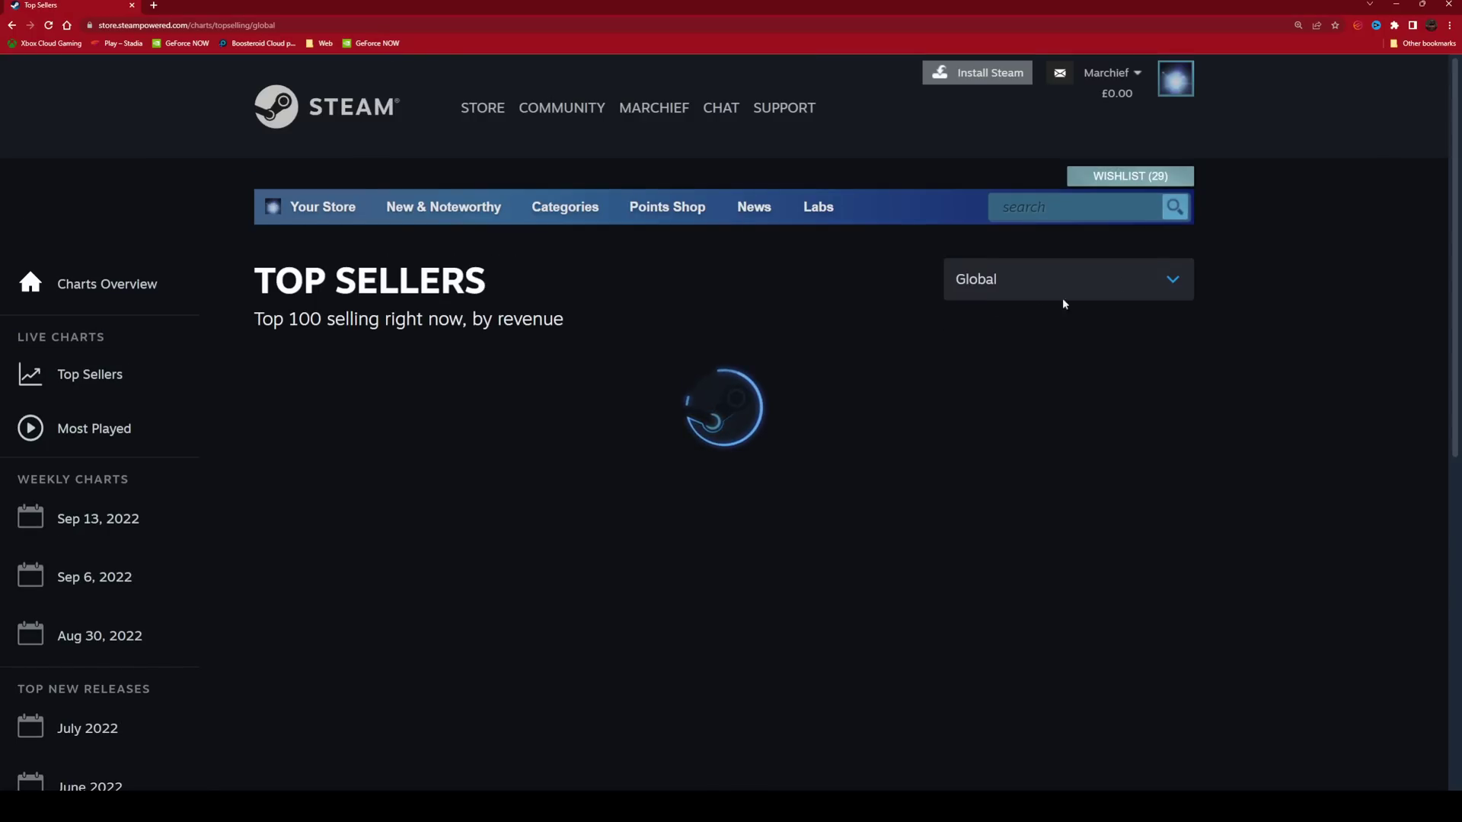
scroll(1340, 210, "down", 3)
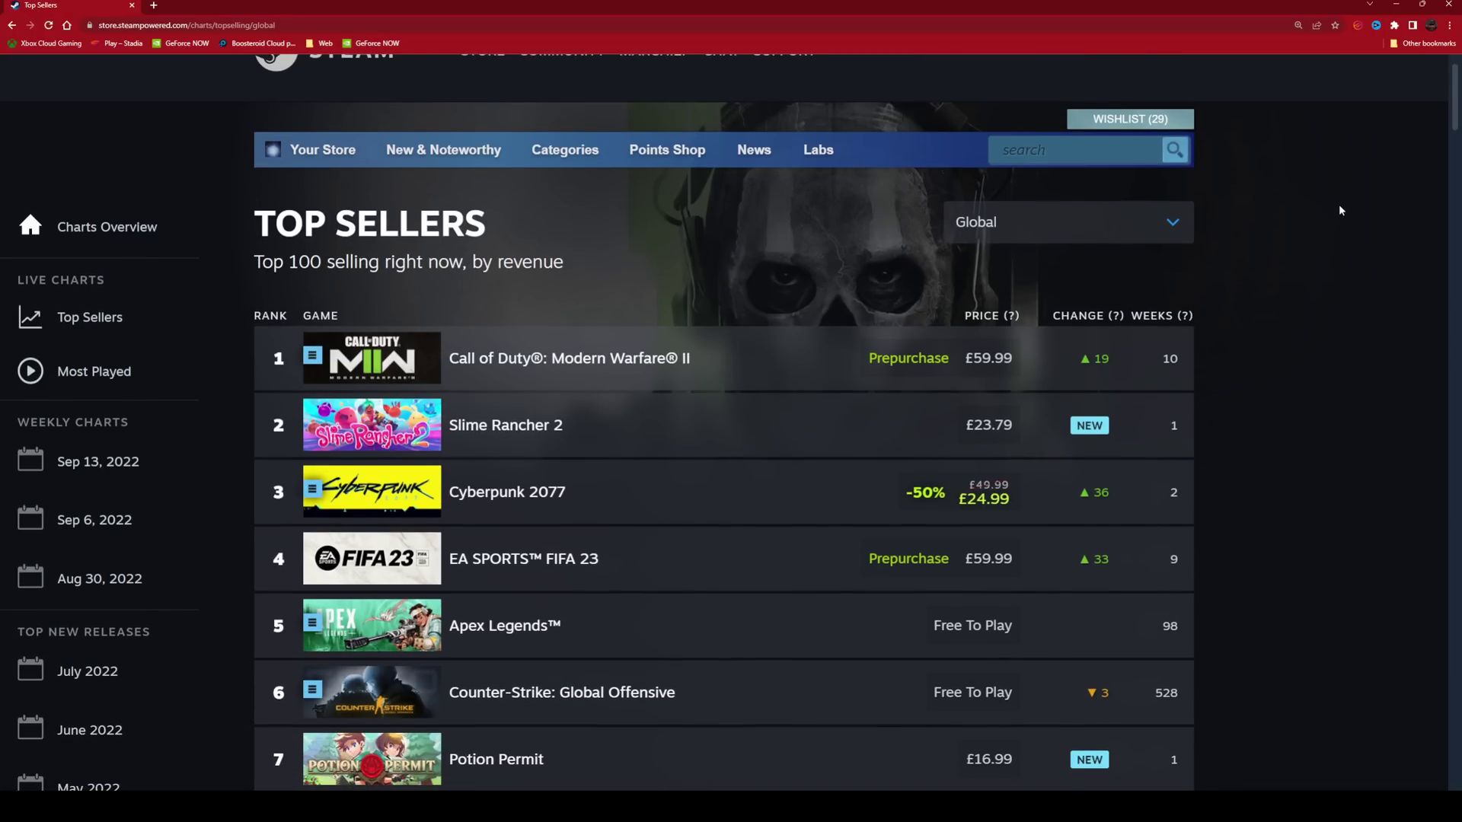
scroll(1339, 204, "down", 2)
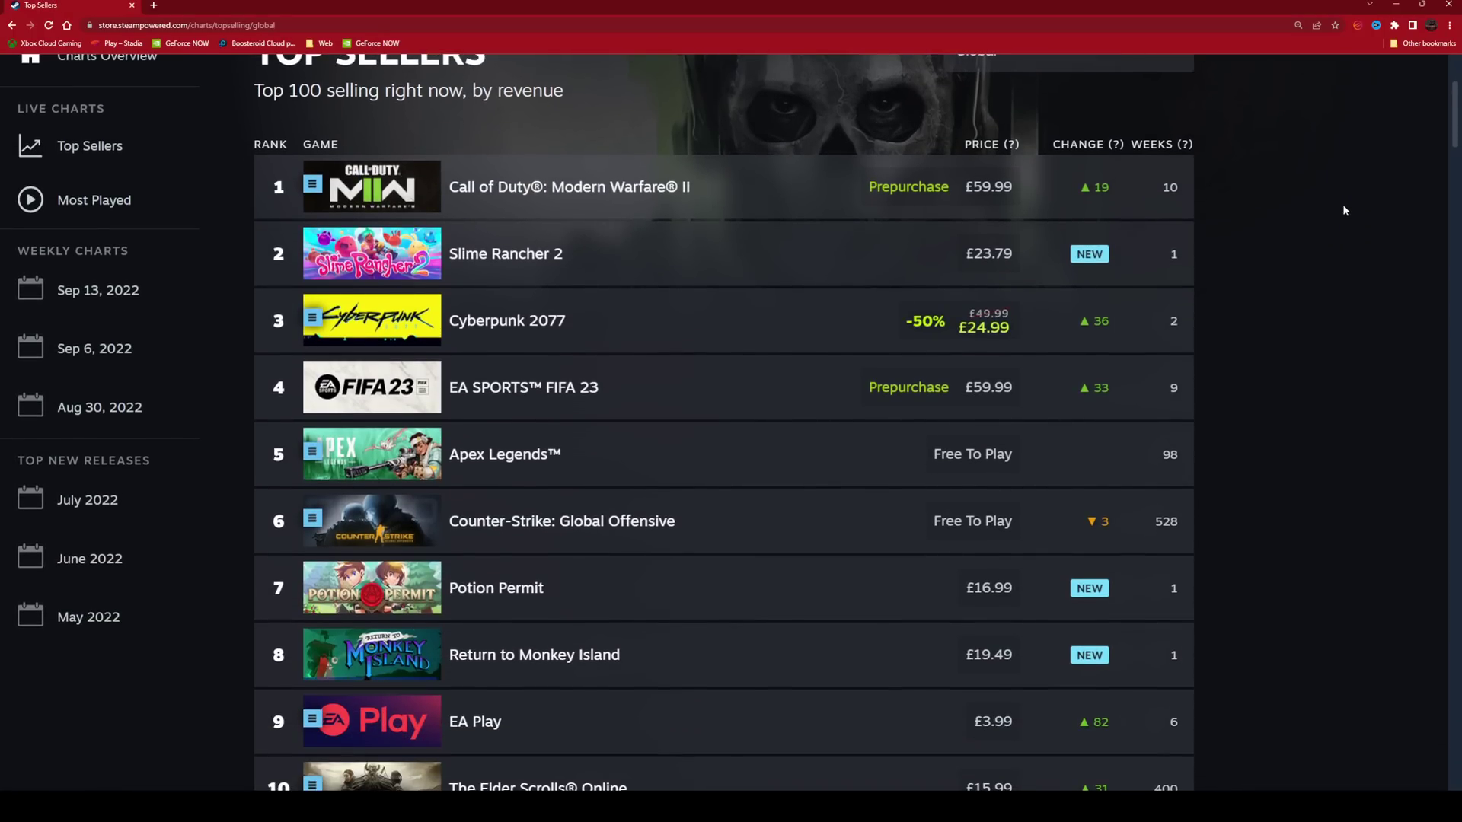
scroll(1345, 210, "down", 1)
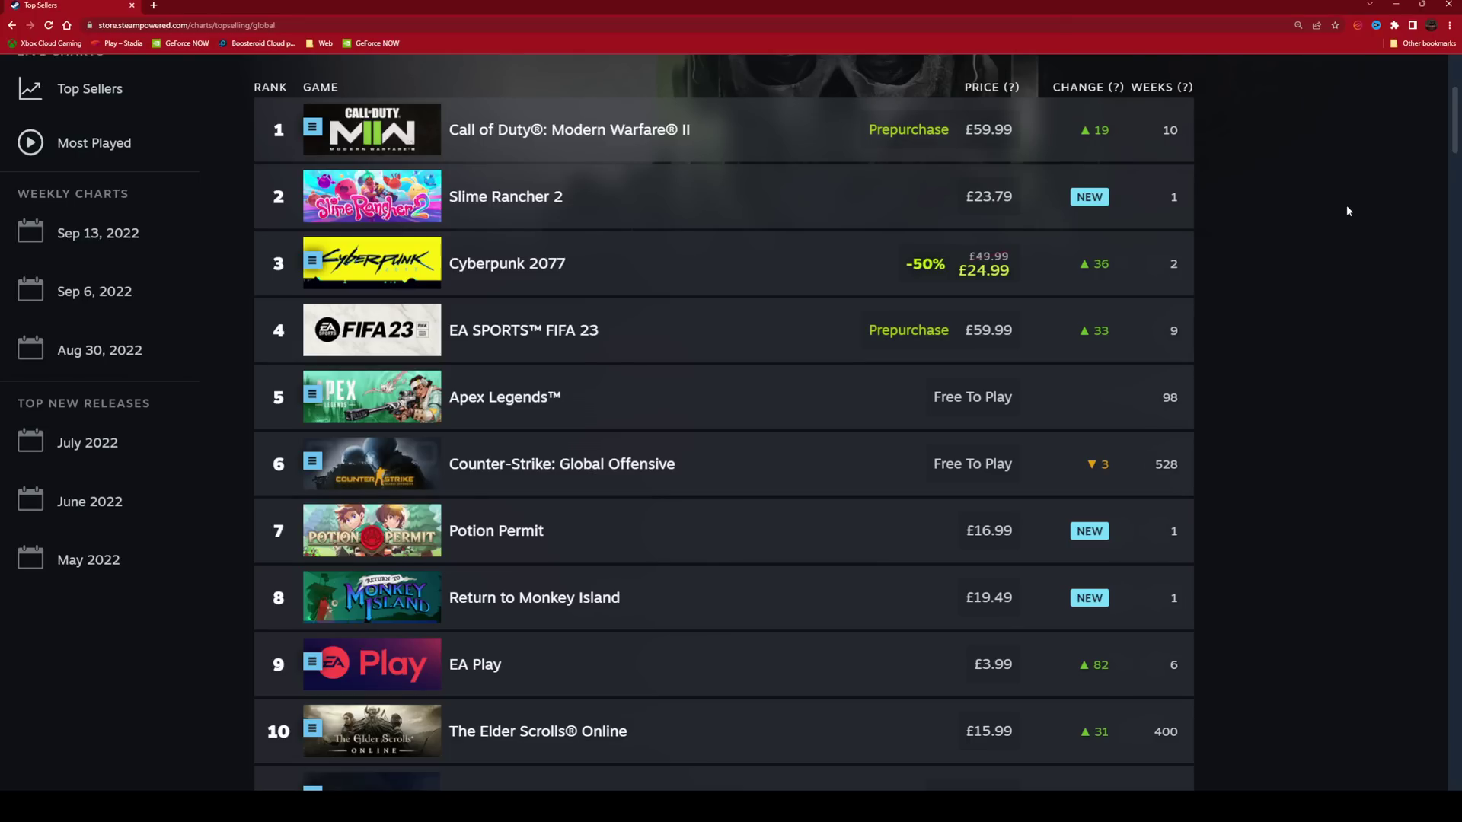
Open the weekly top sellers chart for Sep 13, 2022 and check the Steam Deck's number of weeks in the top 100
left_click(122, 247)
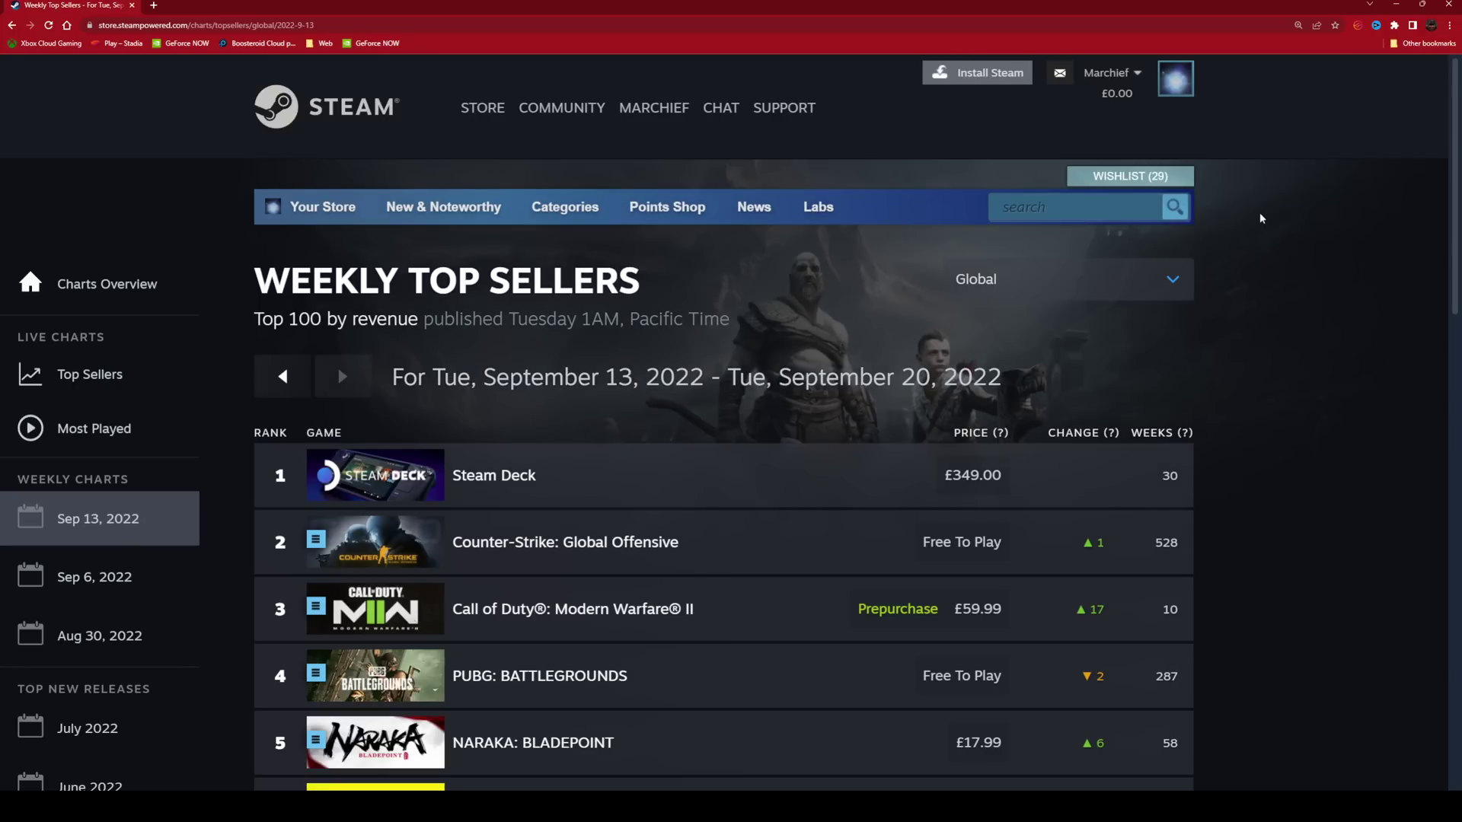
scroll(1334, 277, "down", 1)
scroll(1333, 277, "down", 2)
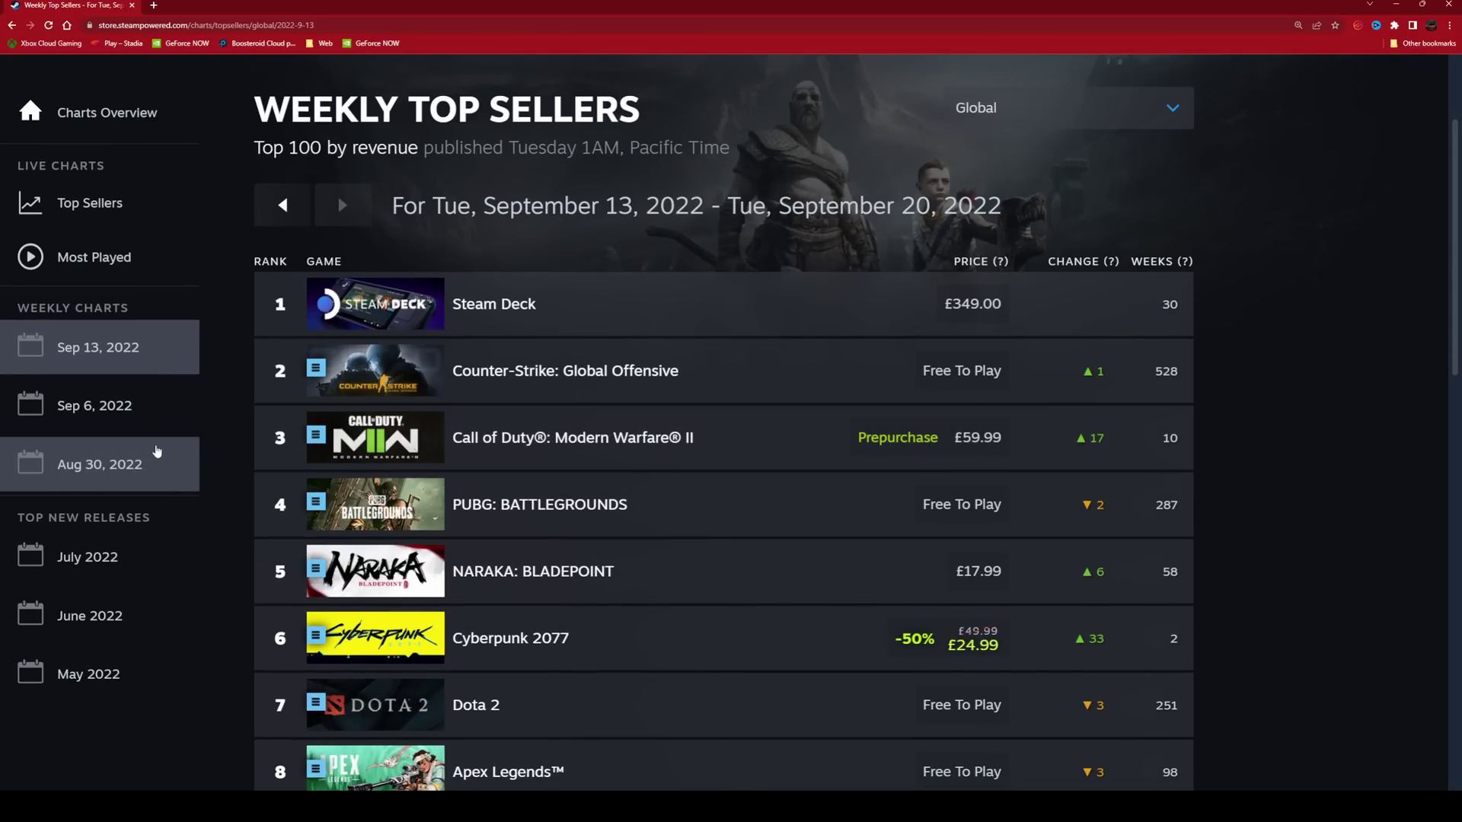
mouse_move(1185, 260)
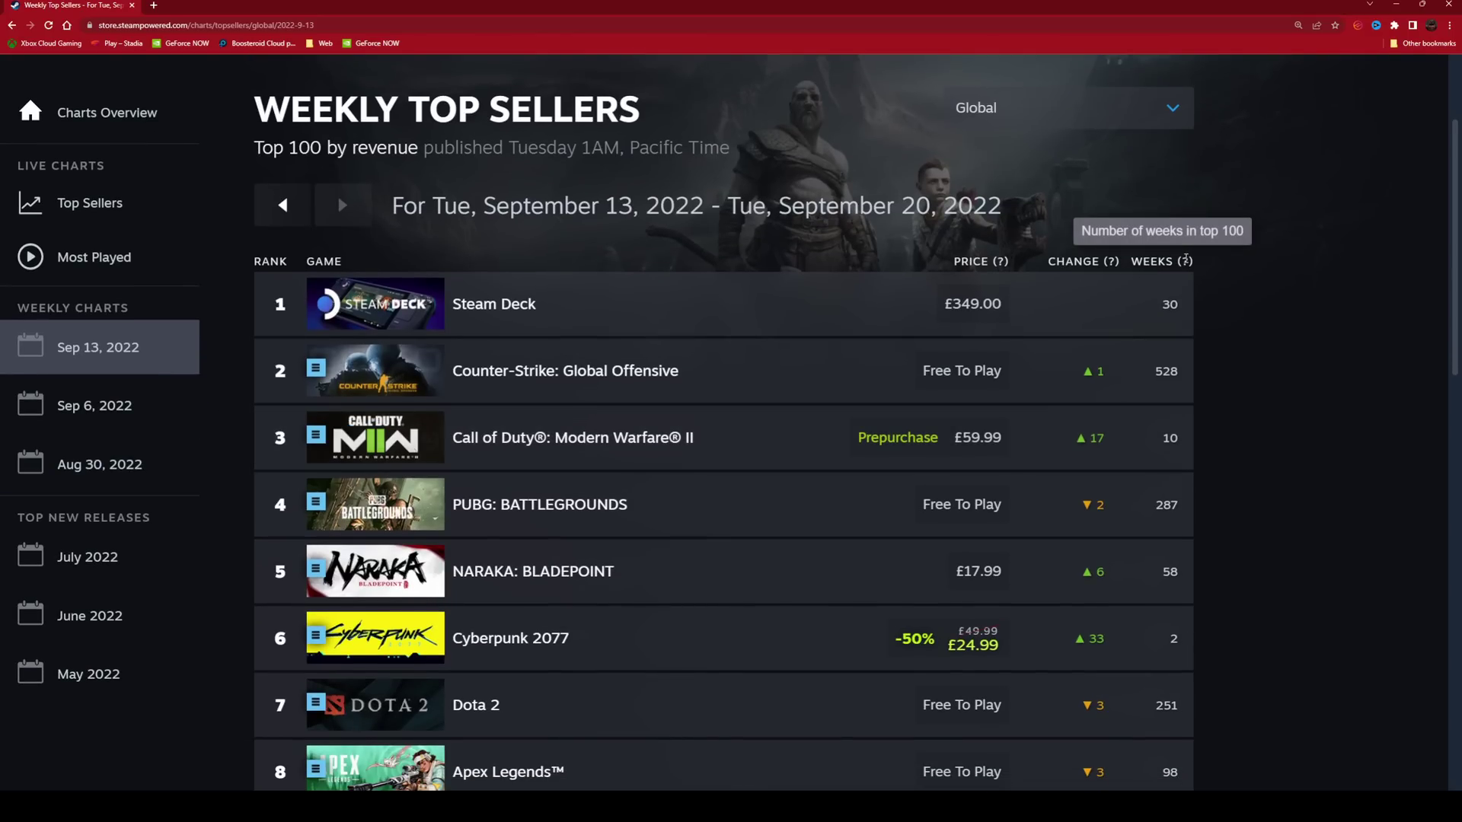
left_click_drag(1160, 304, 1189, 303)
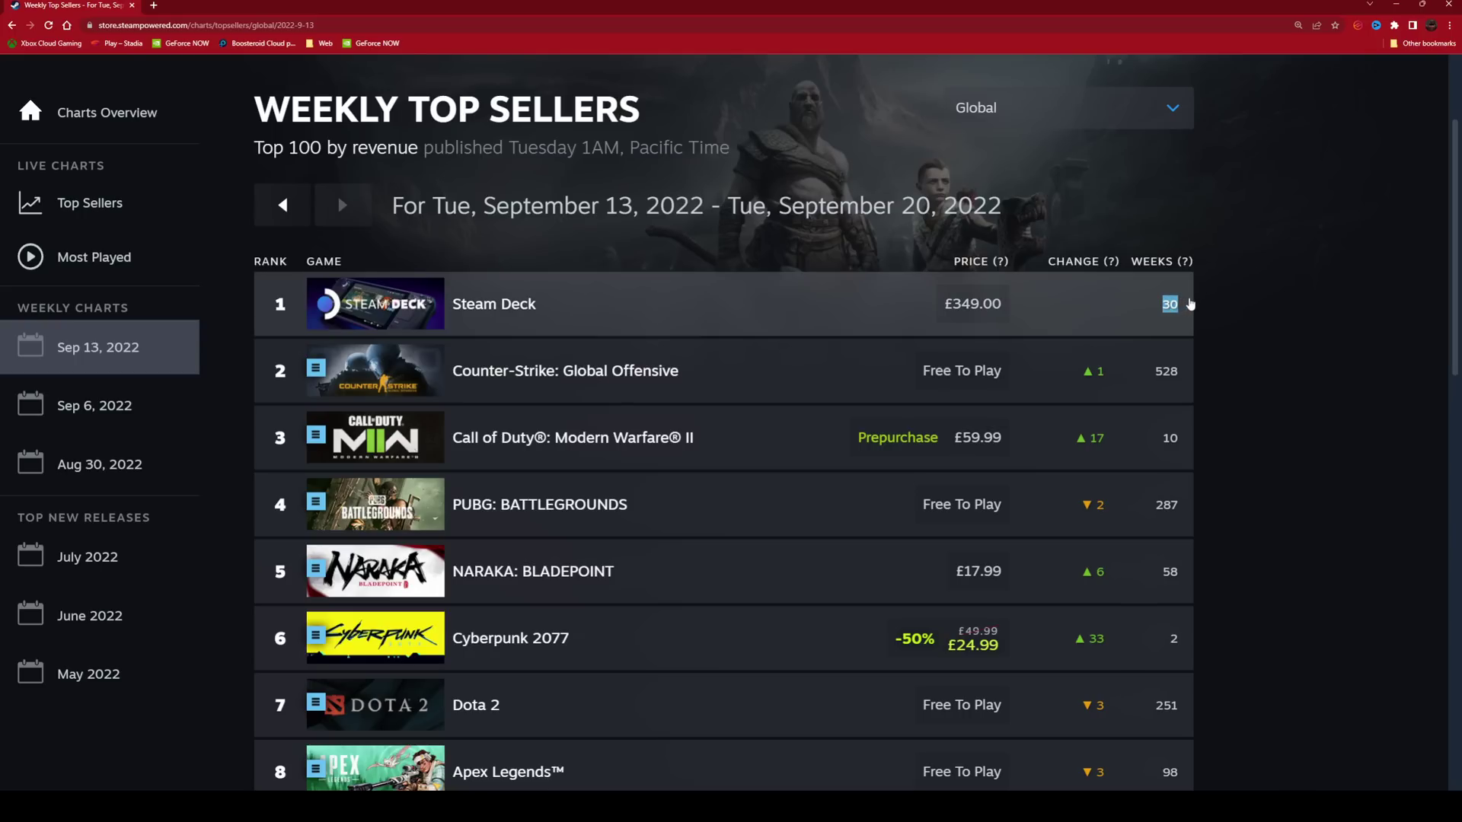
Return to the Most Played chart and list the top 100 games By Daily Players
scroll(1190, 304, "up", 3)
left_click(120, 429)
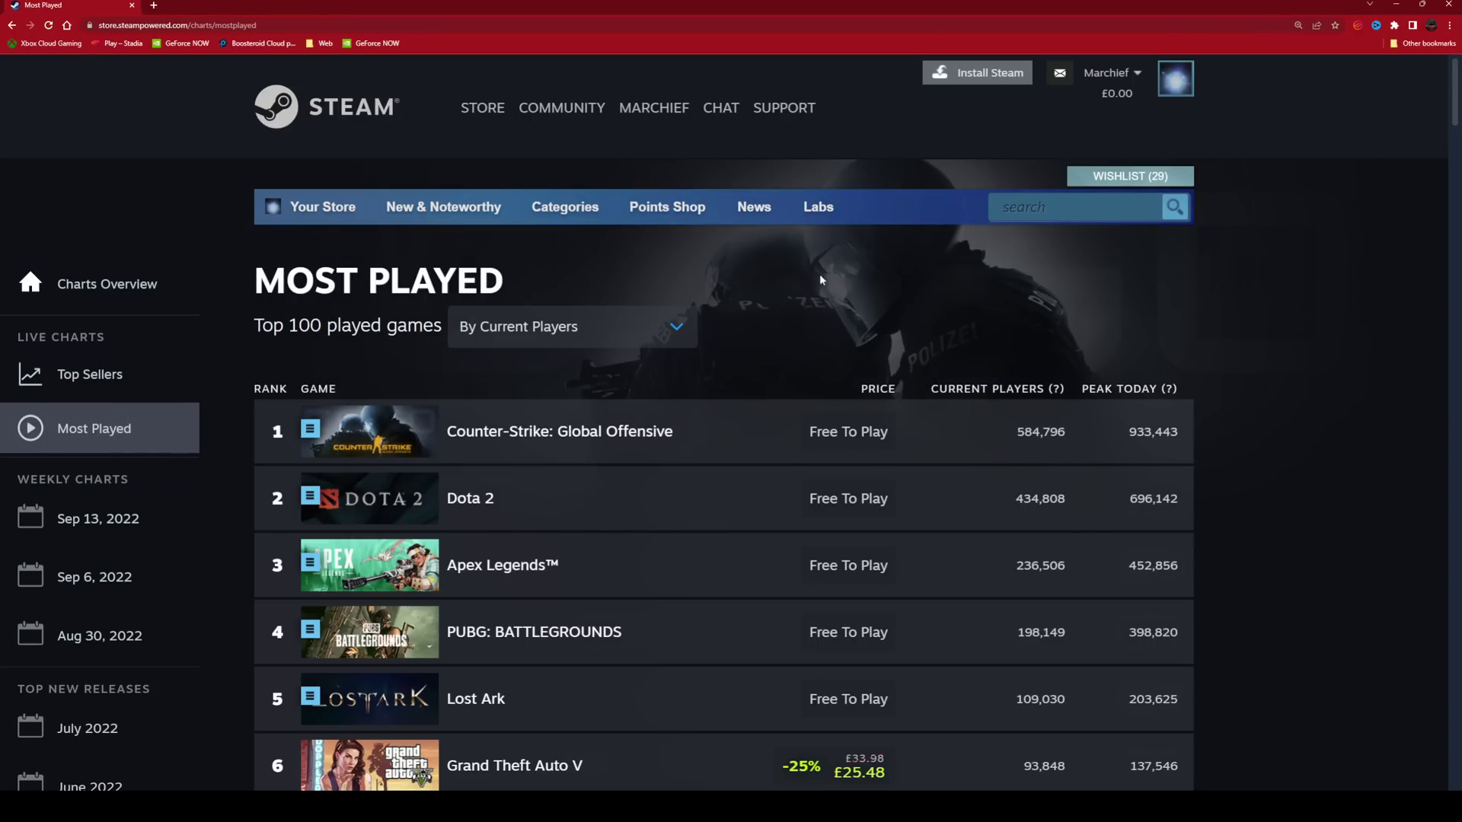
left_click(687, 332)
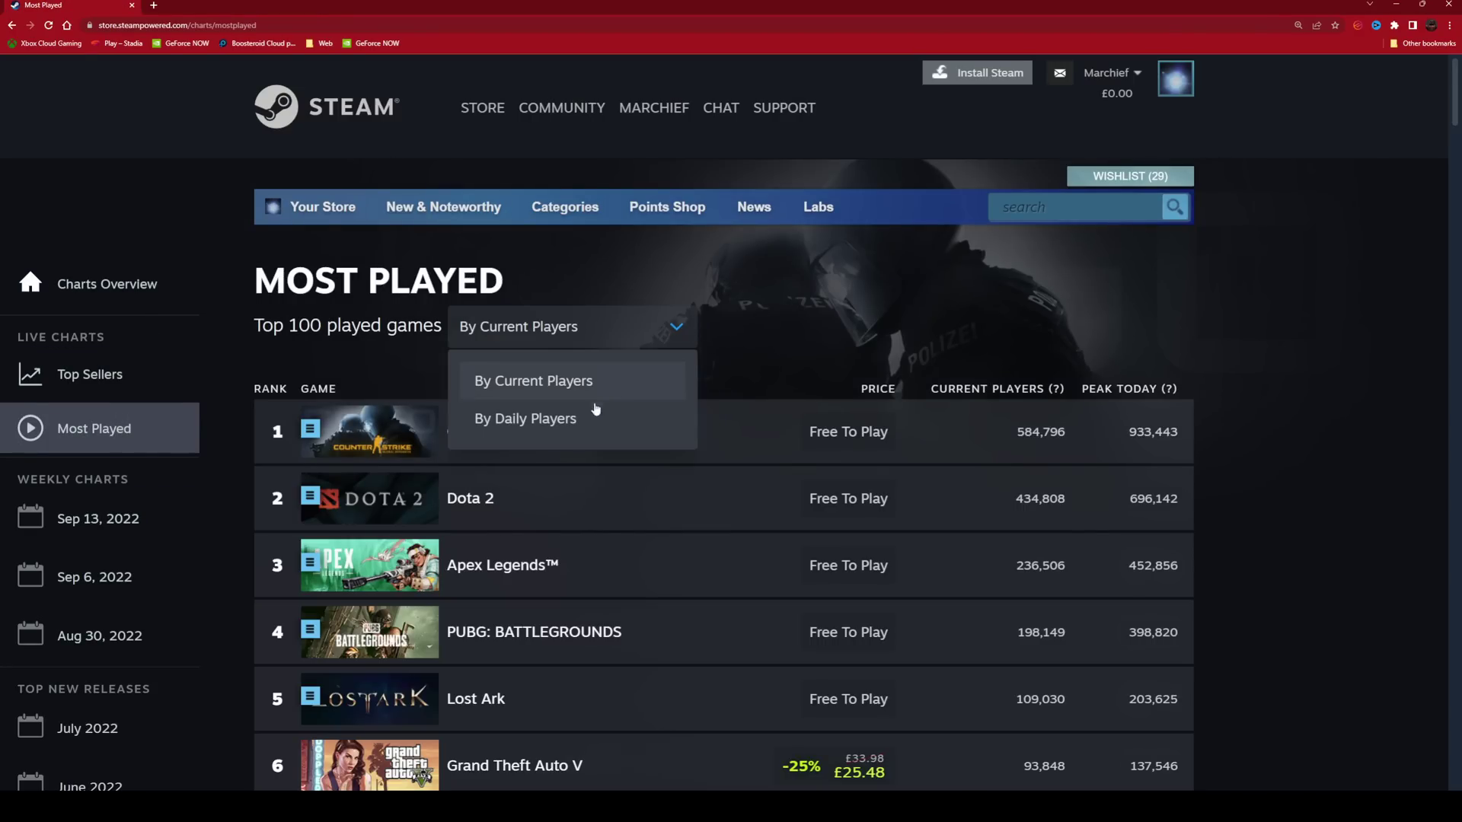
left_click(546, 422)
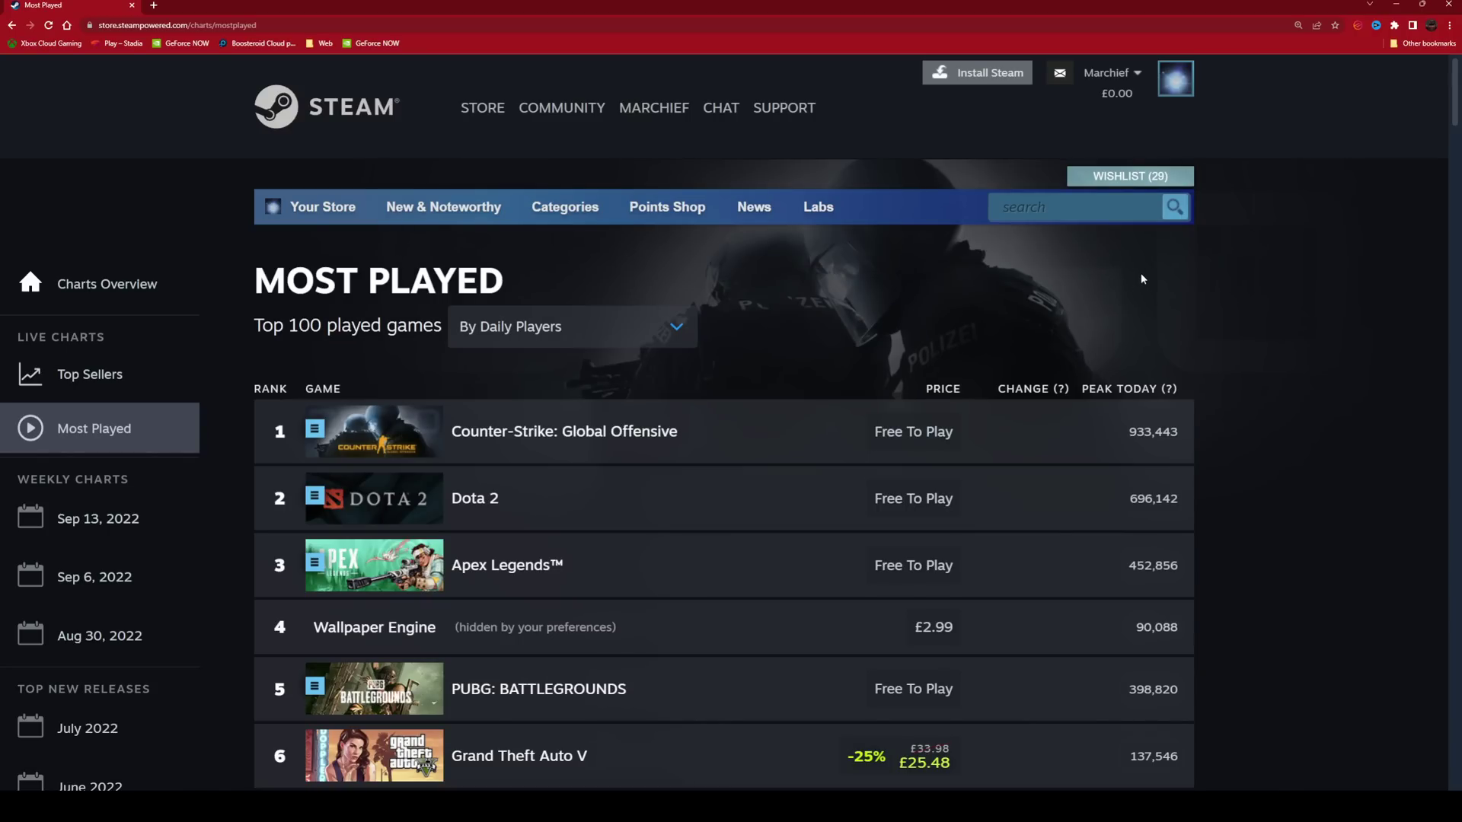
scroll(1190, 267, "down", 2)
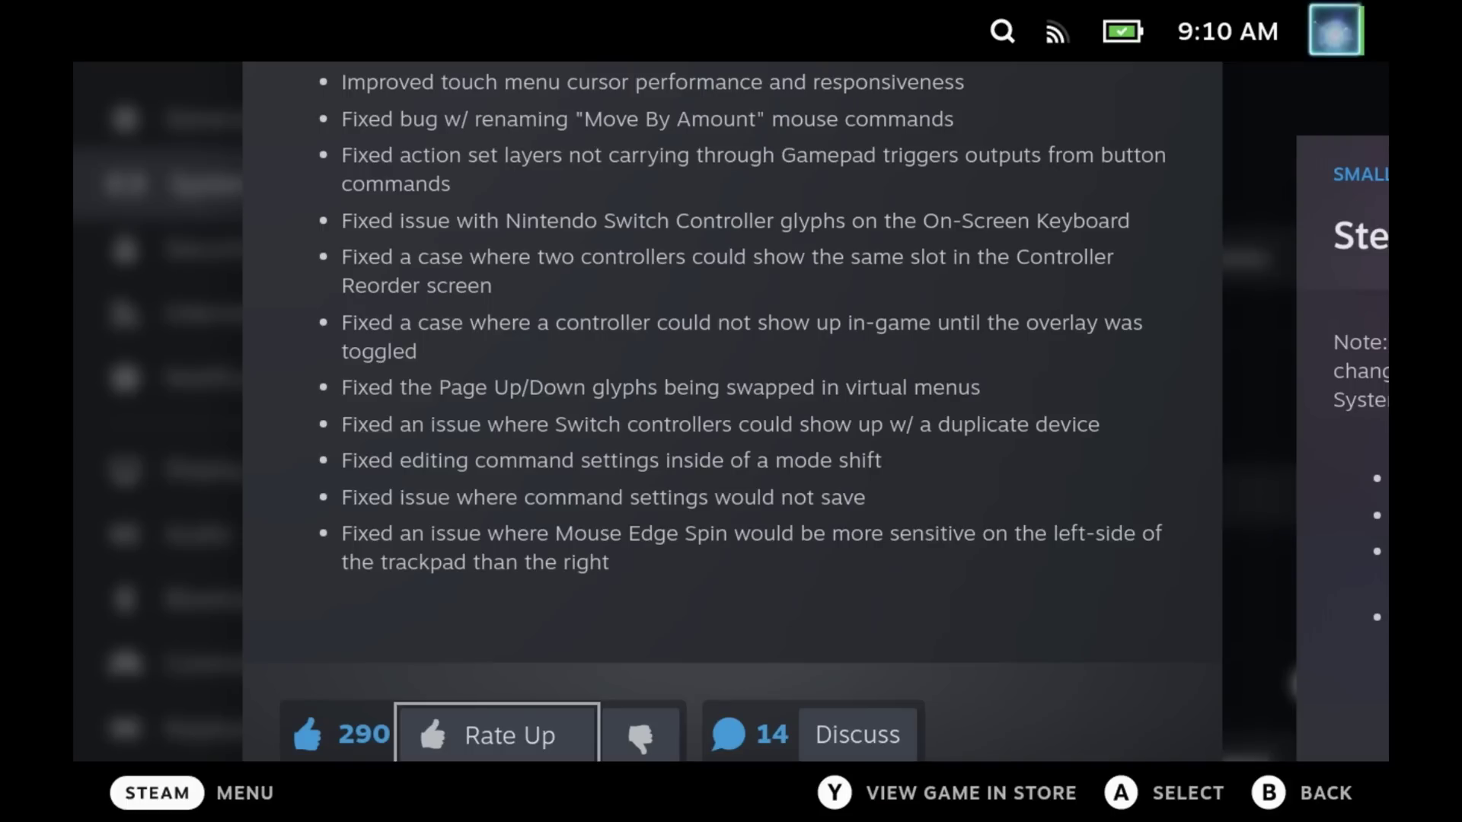
Switch back to the Steam Deck interface, leave the patch notes, and open the Media page from the main menu
key("Up")
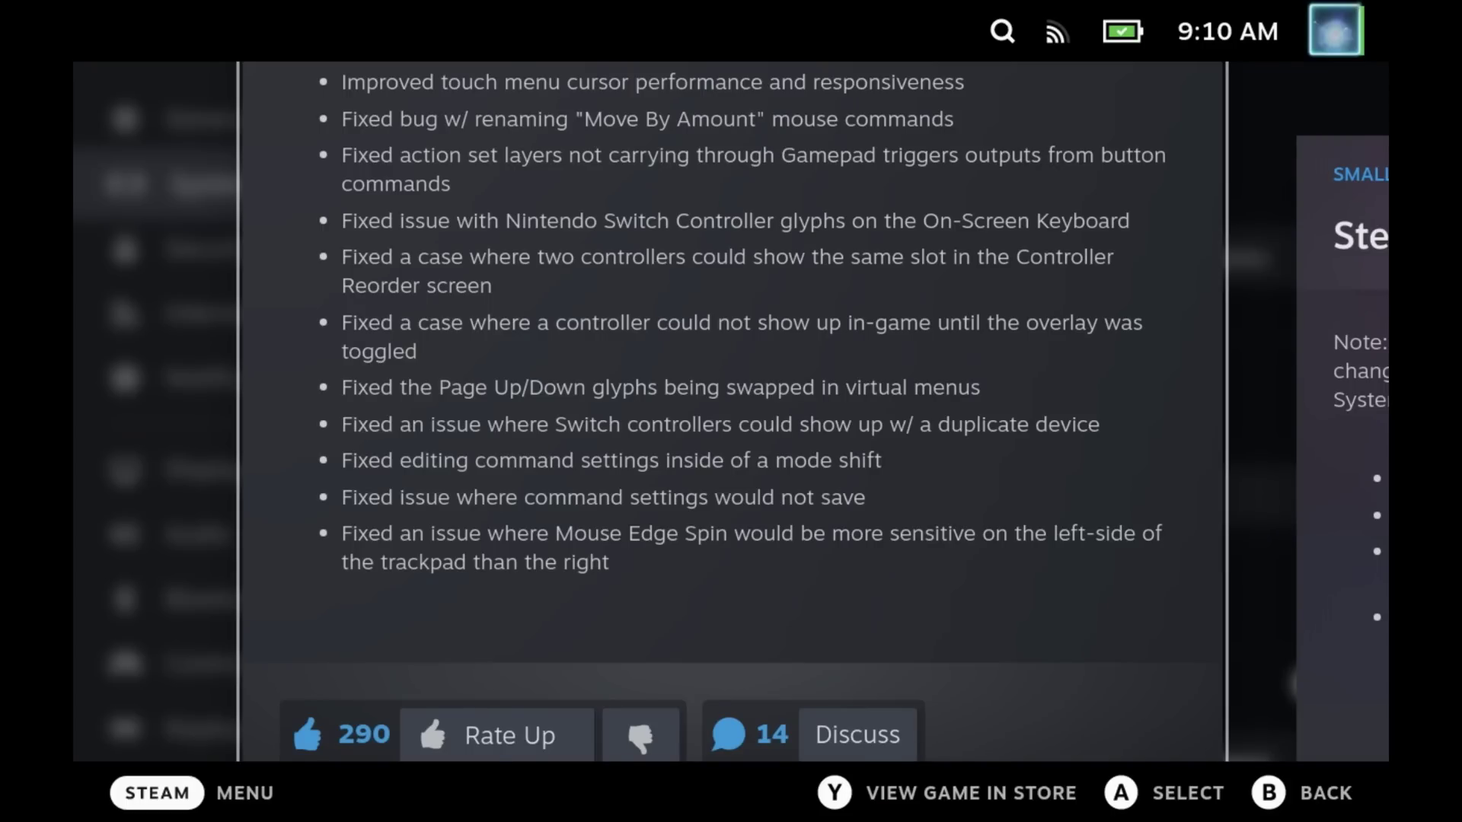
key("Escape")
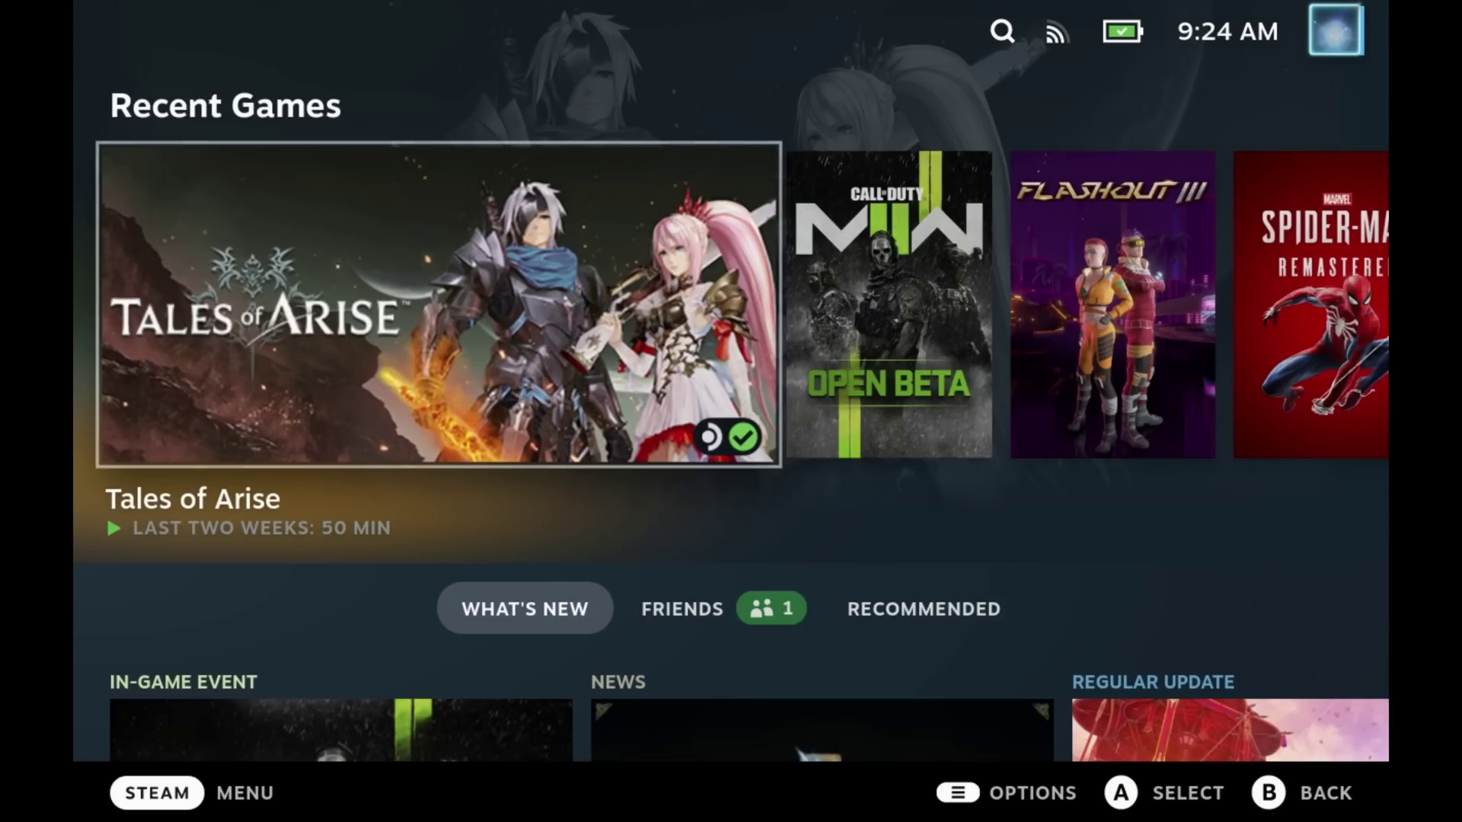
key("ctrl+1")
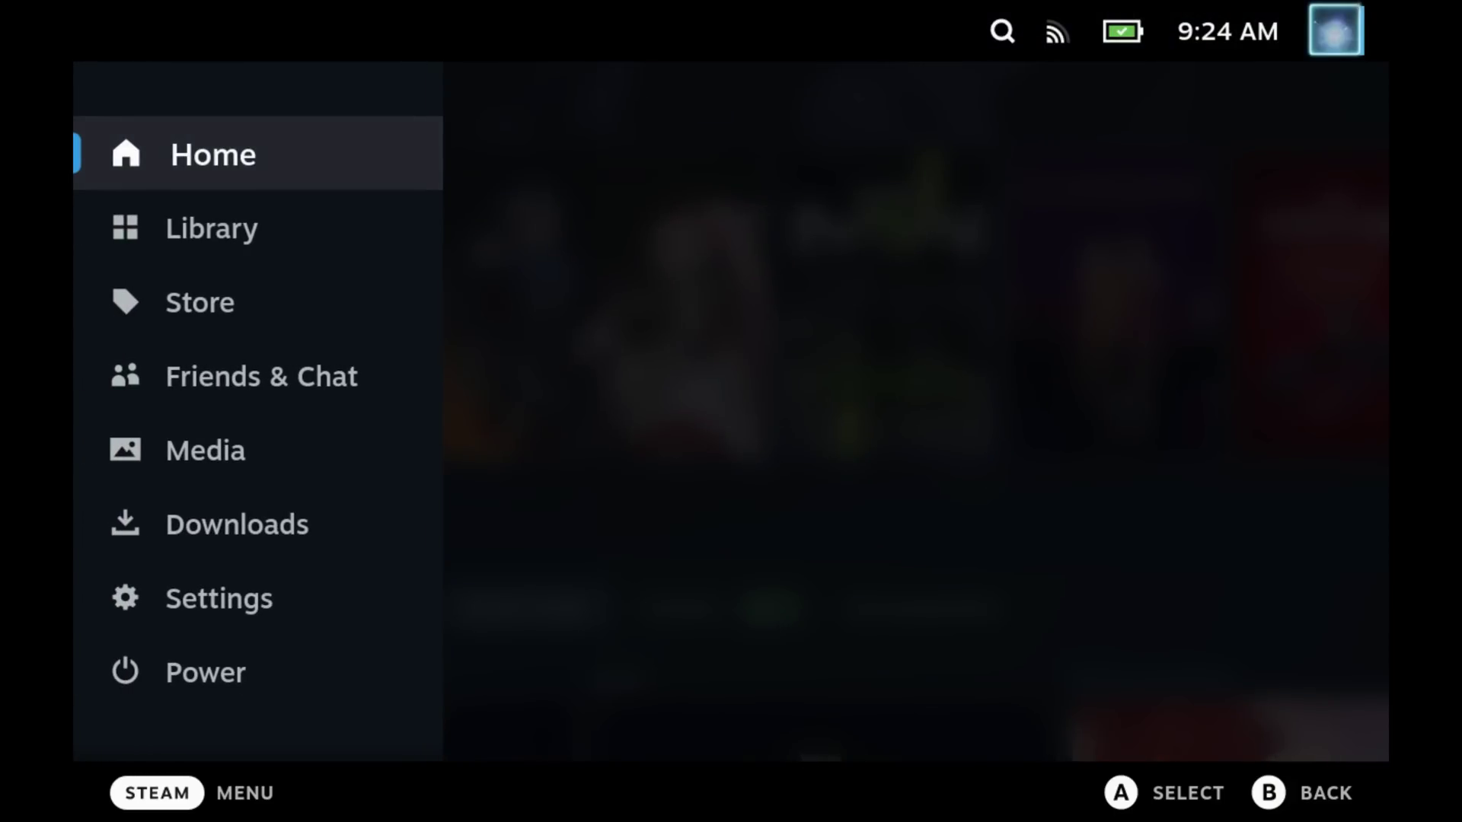
key("Down")
key("Down")
key("Down")
key("Down")
key("Return")
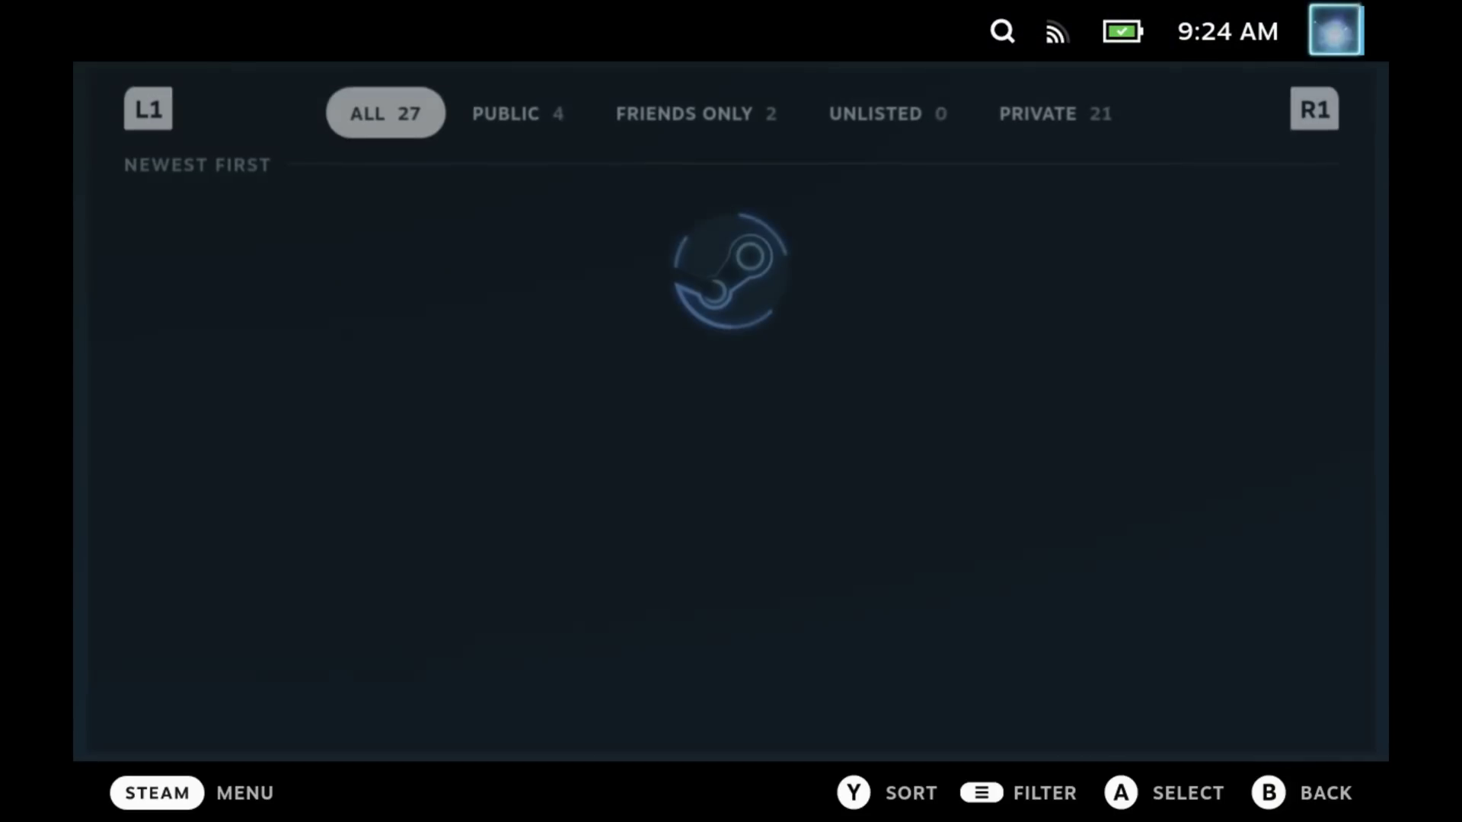
Browse the screenshot grid on the Media page and view the Aperture Desk Job screenshots full screen, then return to the grid
key("Down")
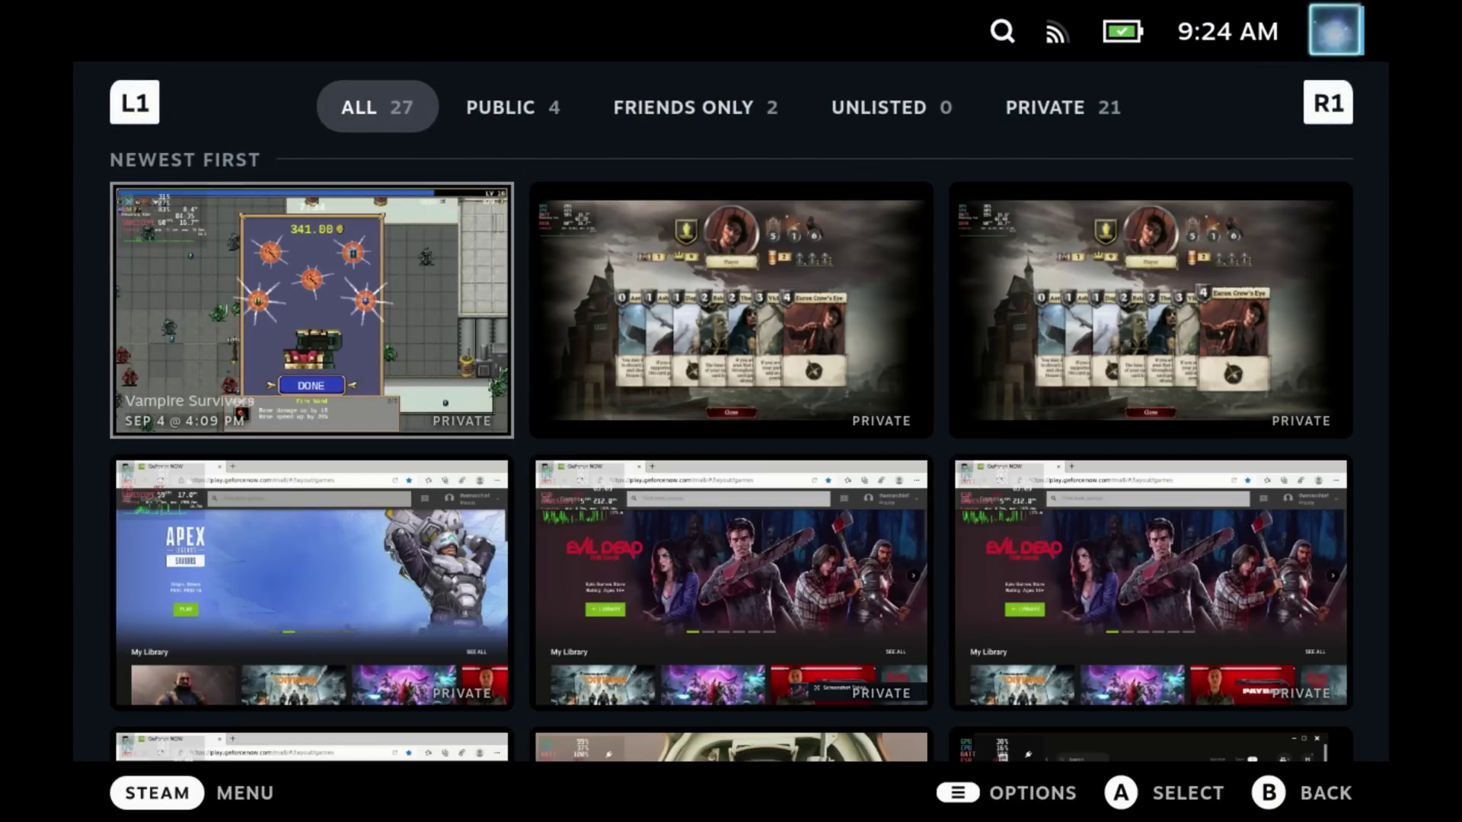
key("Down")
key("Down")
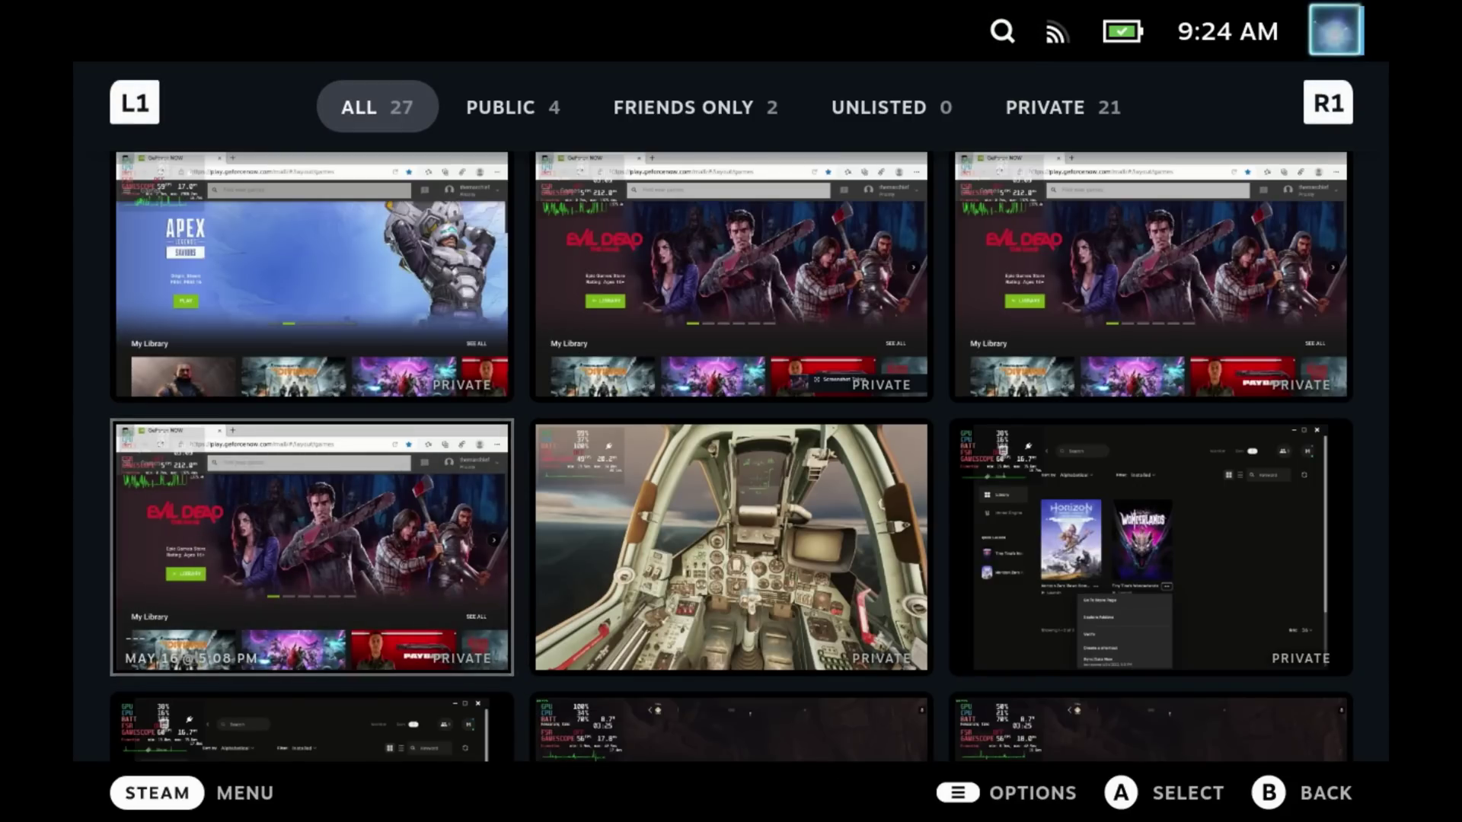
key("Right")
key("Return")
key("Right")
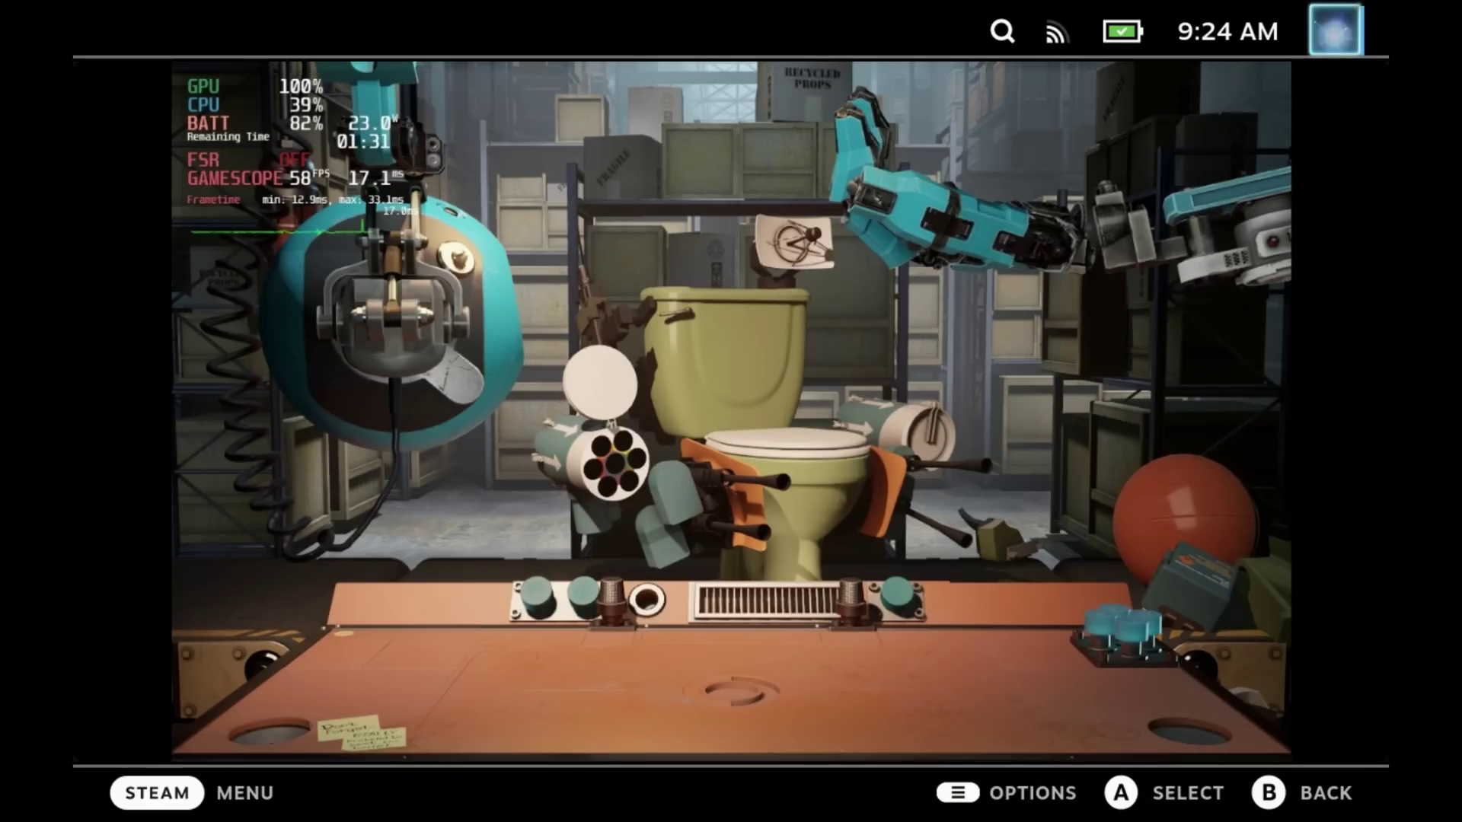
key("Right")
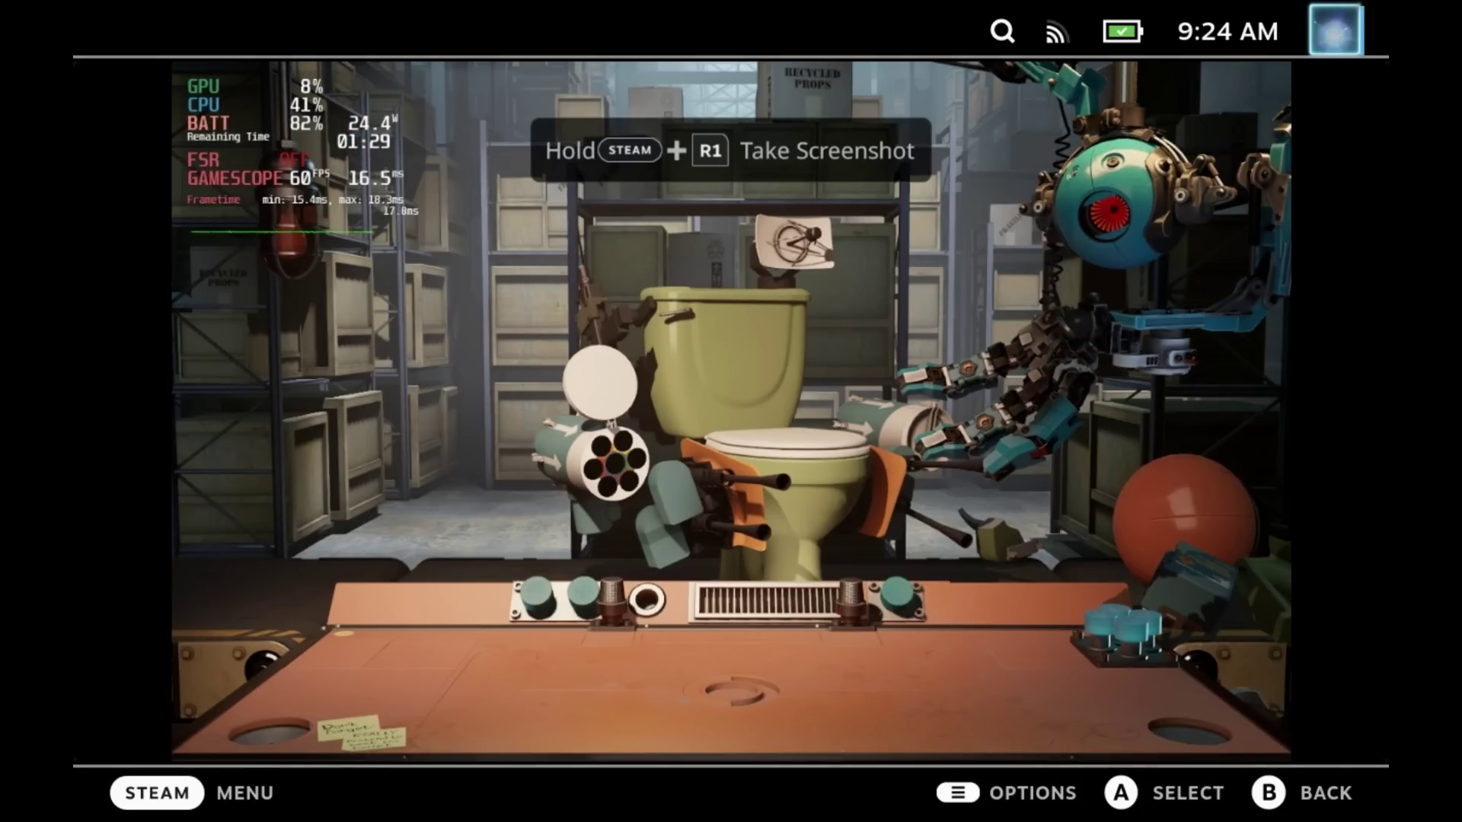
key("Escape")
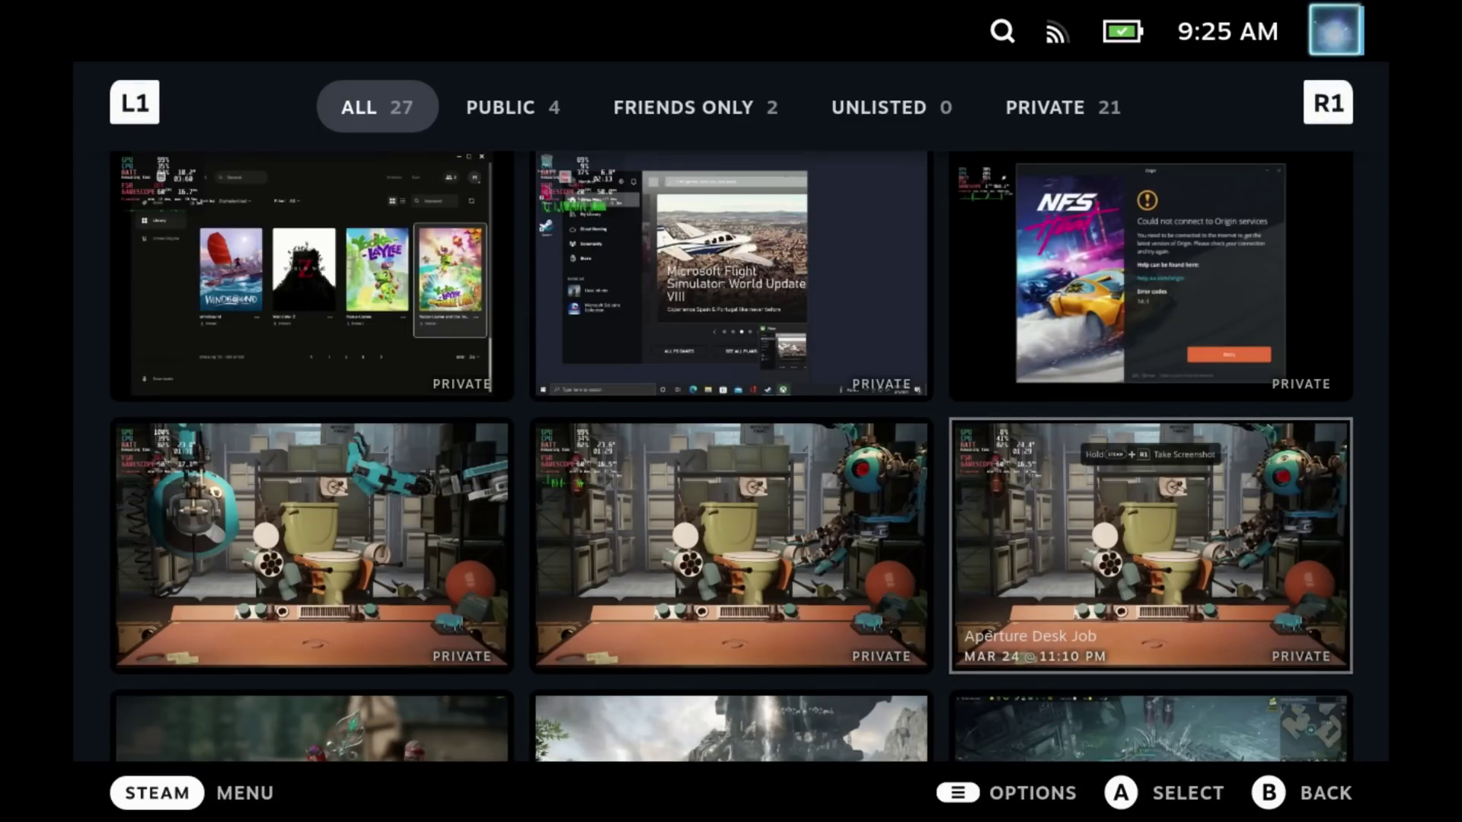
key("Down")
key("Left")
key("Left")
key("Return")
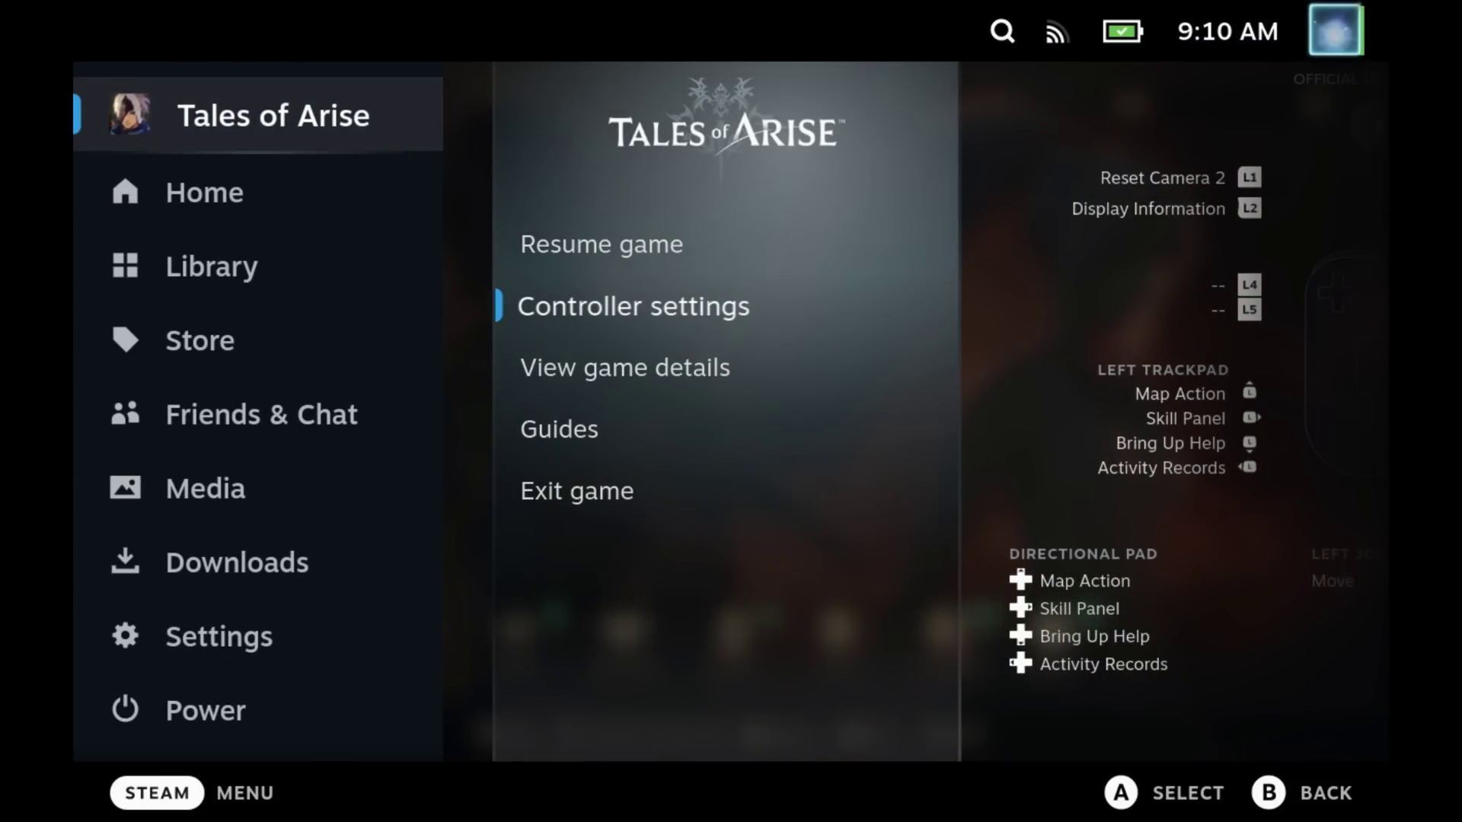
Open the Tales of Arise controller settings and bring up the layout editor for the Field action set
key("Return")
key("Down")
key("Return")
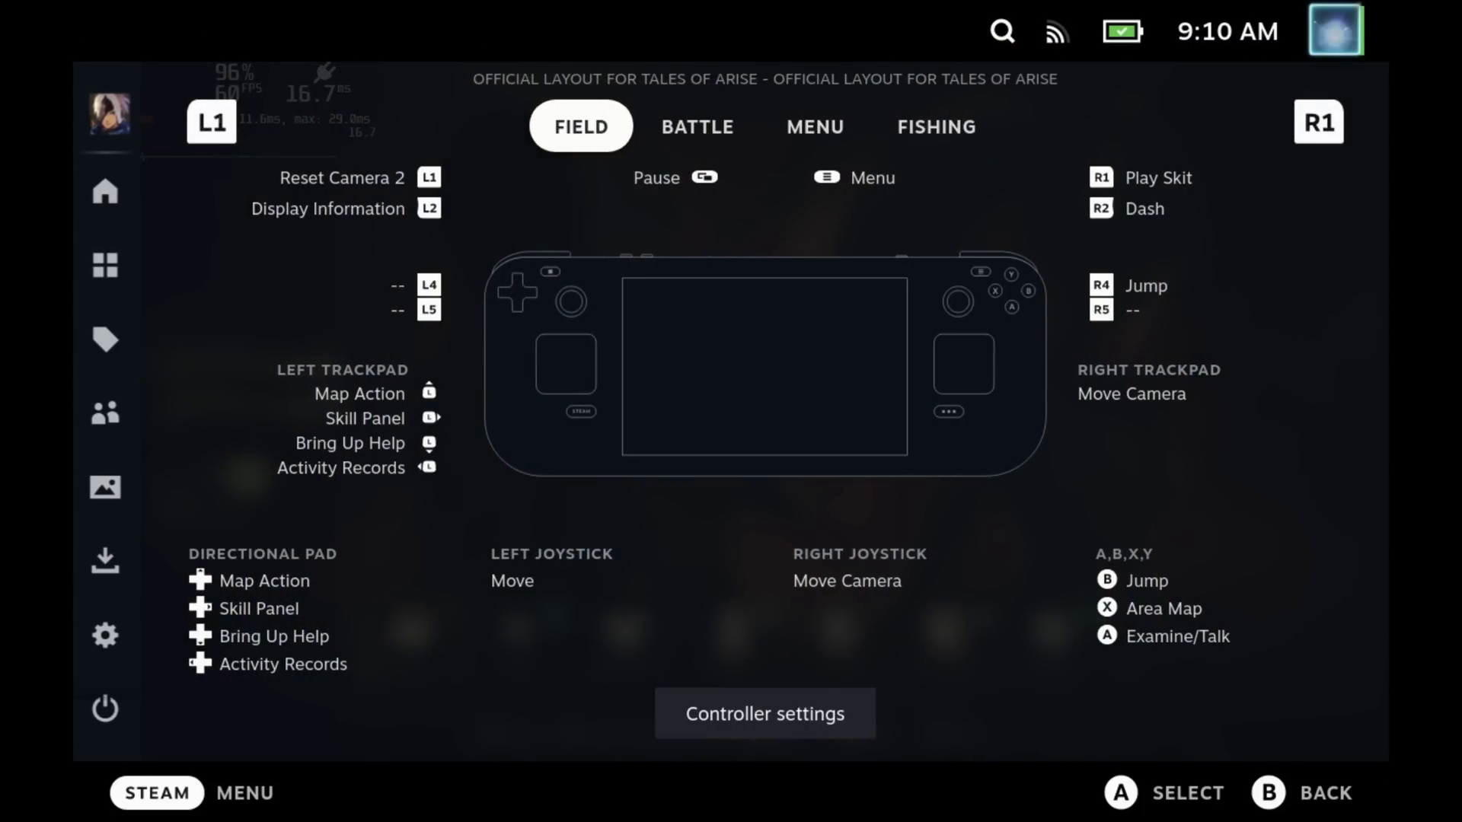
key("Down")
key("Return")
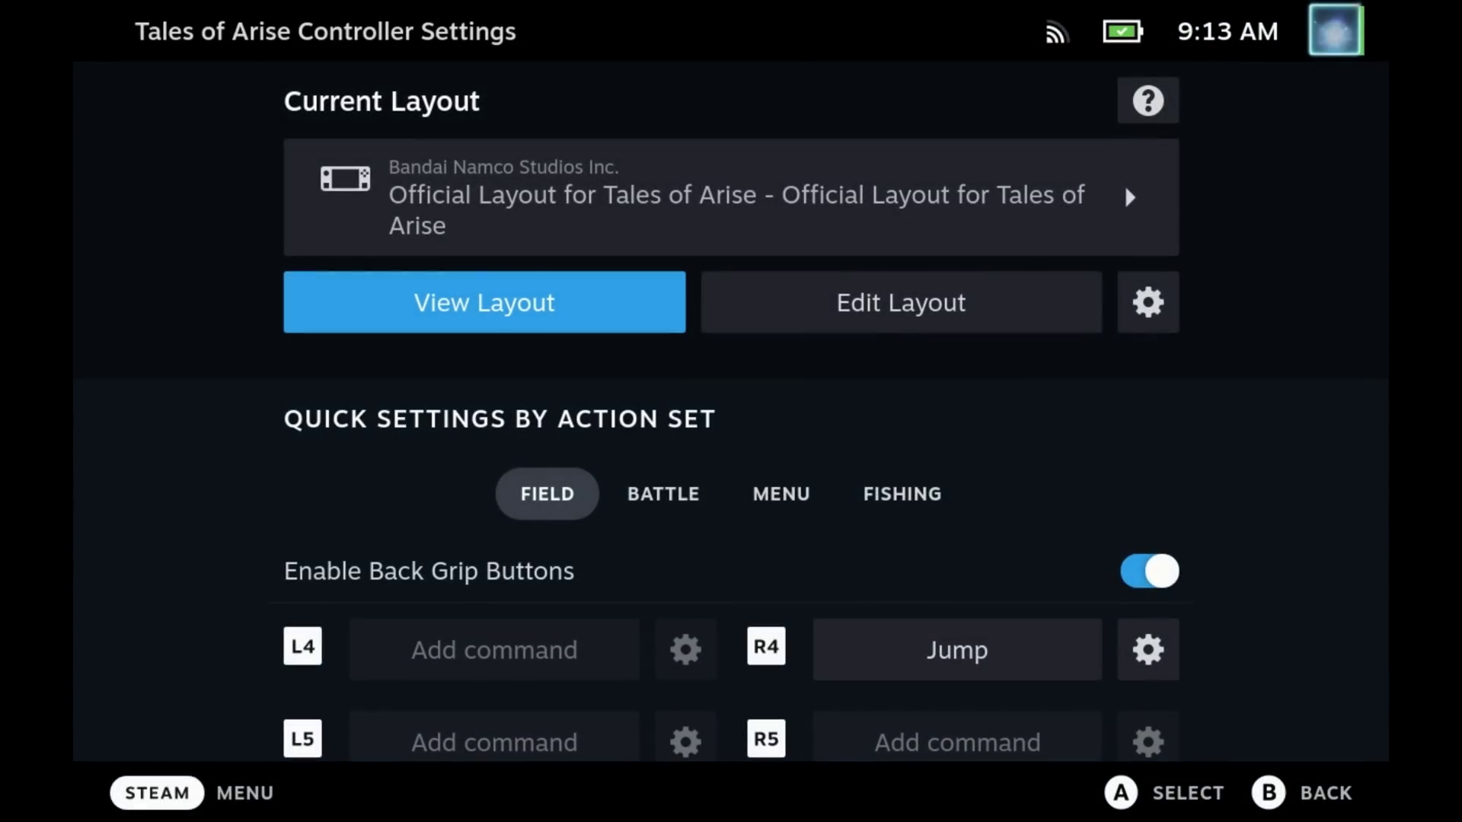
key("Right")
key("Return")
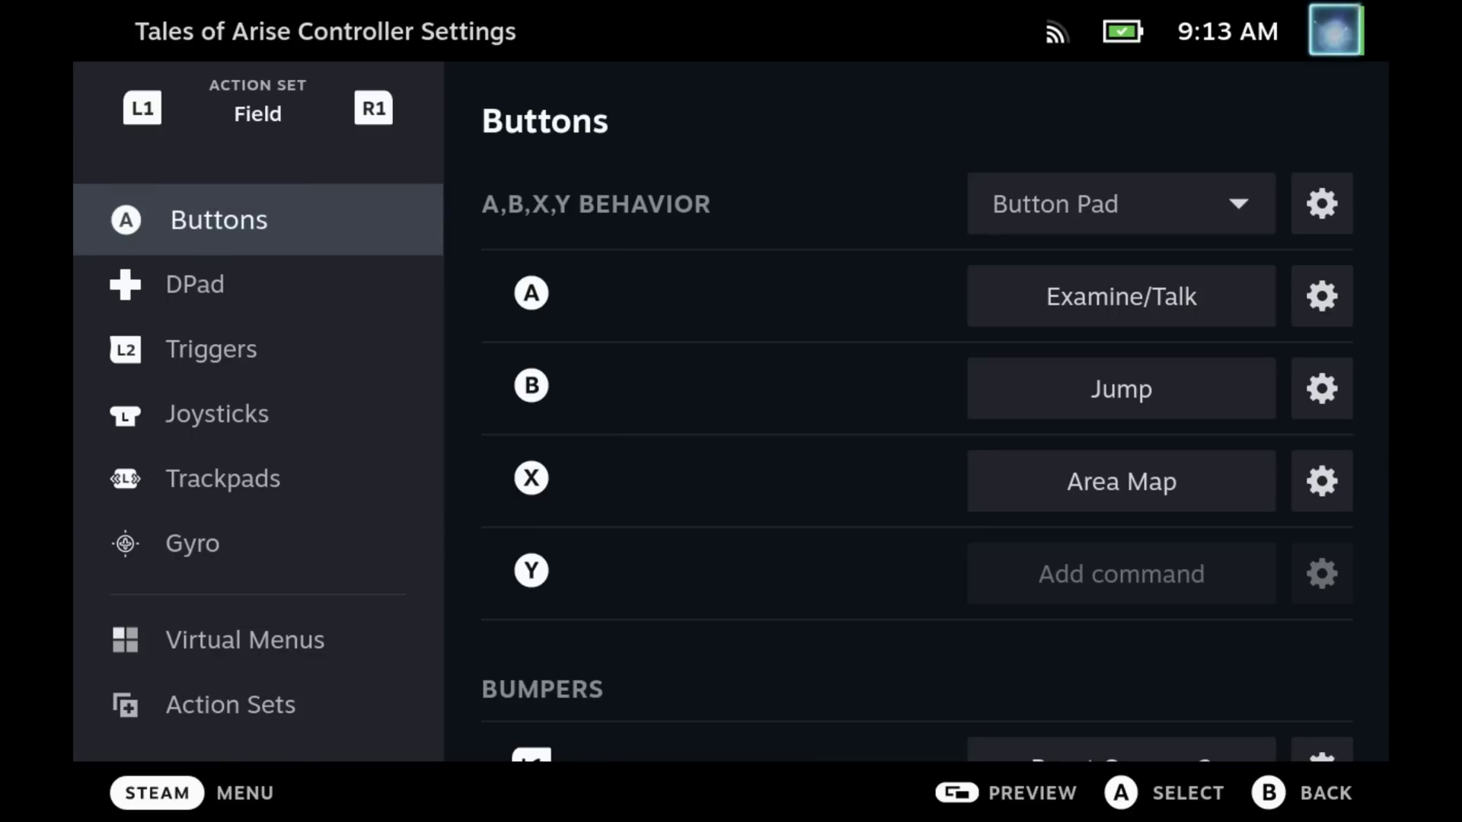
Go through the Field action set's input categories to the Trackpads settings and select the Right Trackpad Behavior
key("Down")
key("Down")
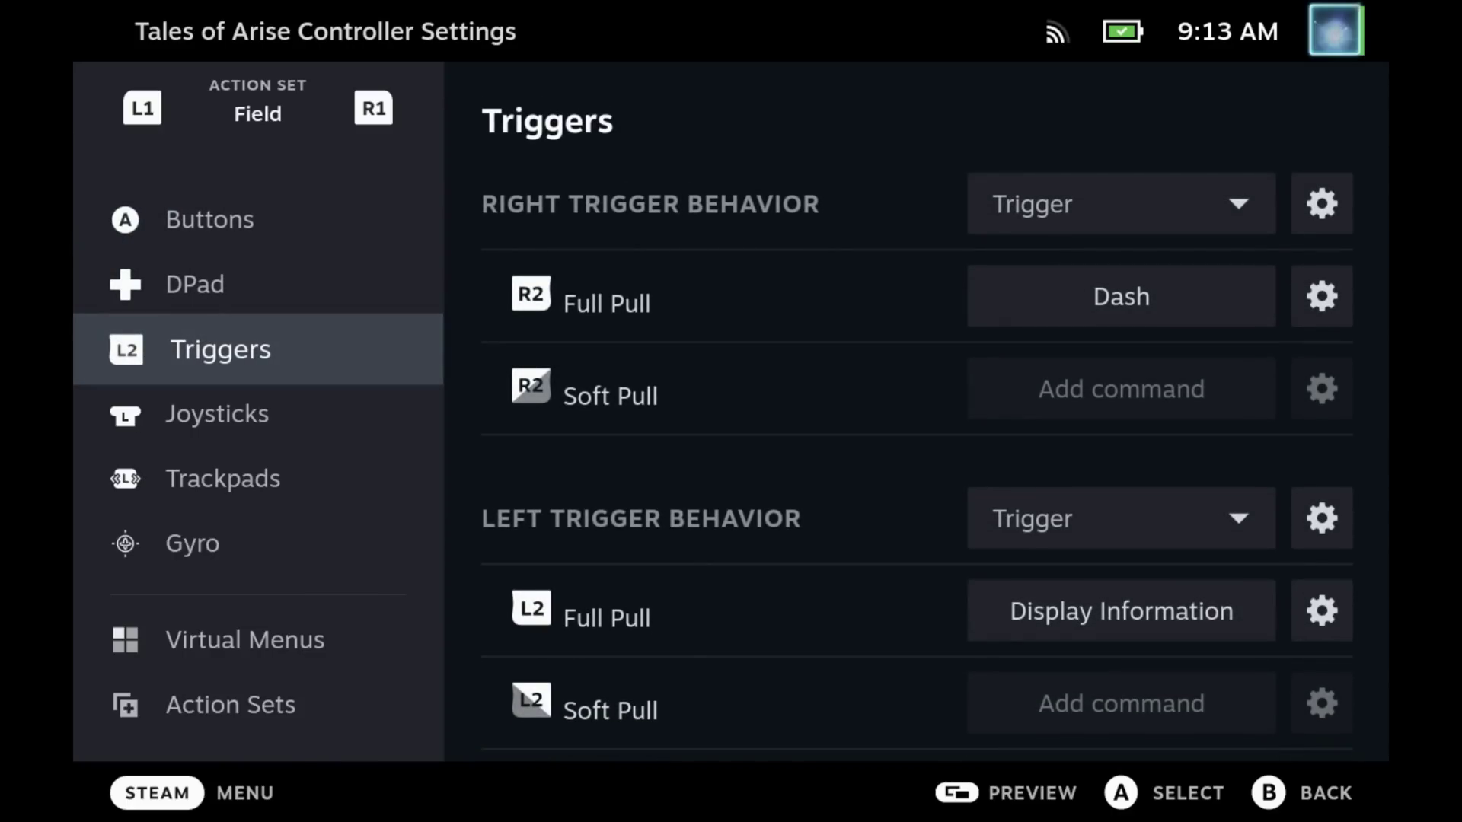
key("Down")
key("Down")
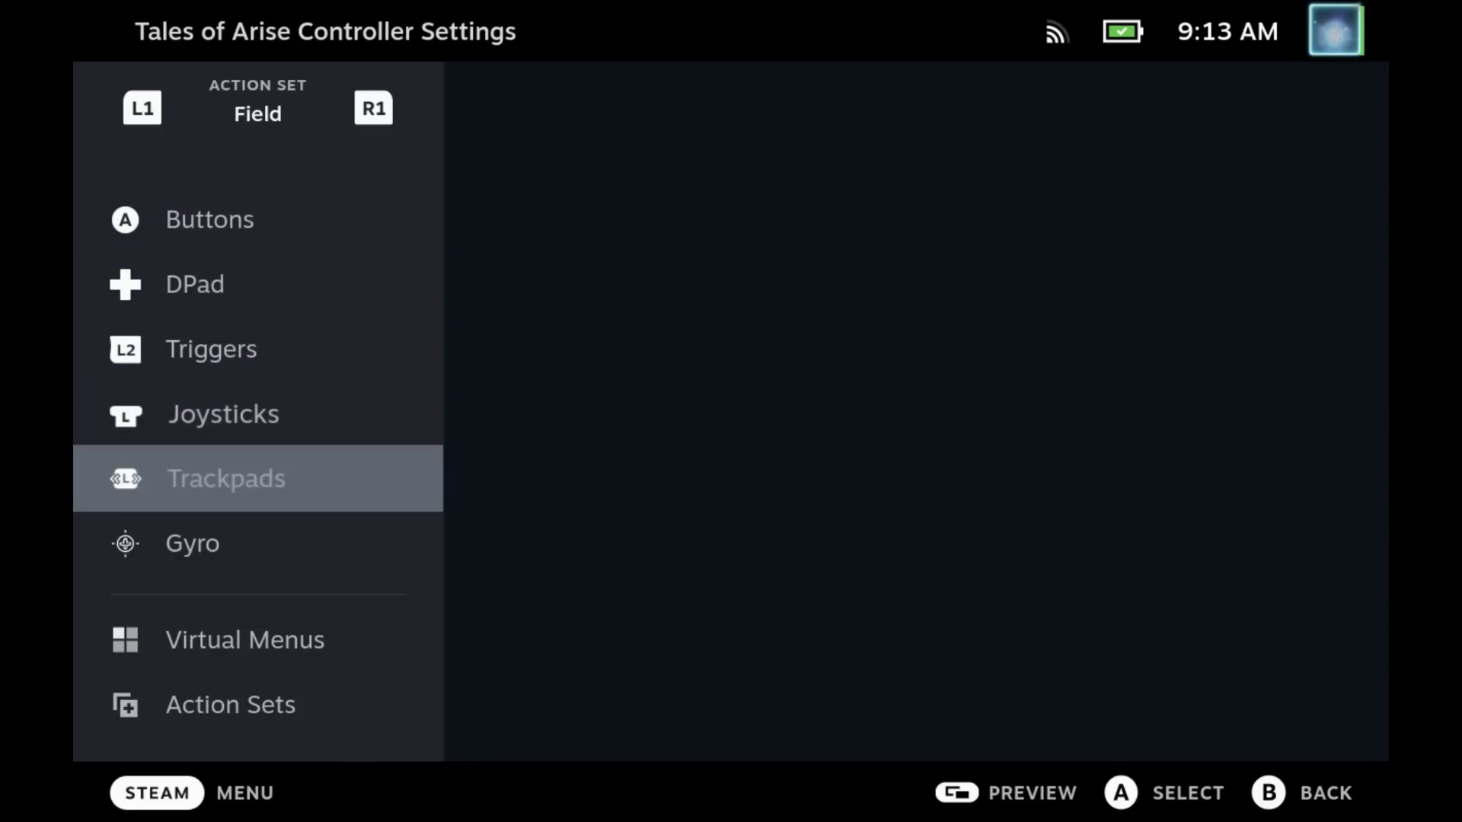
key("Right")
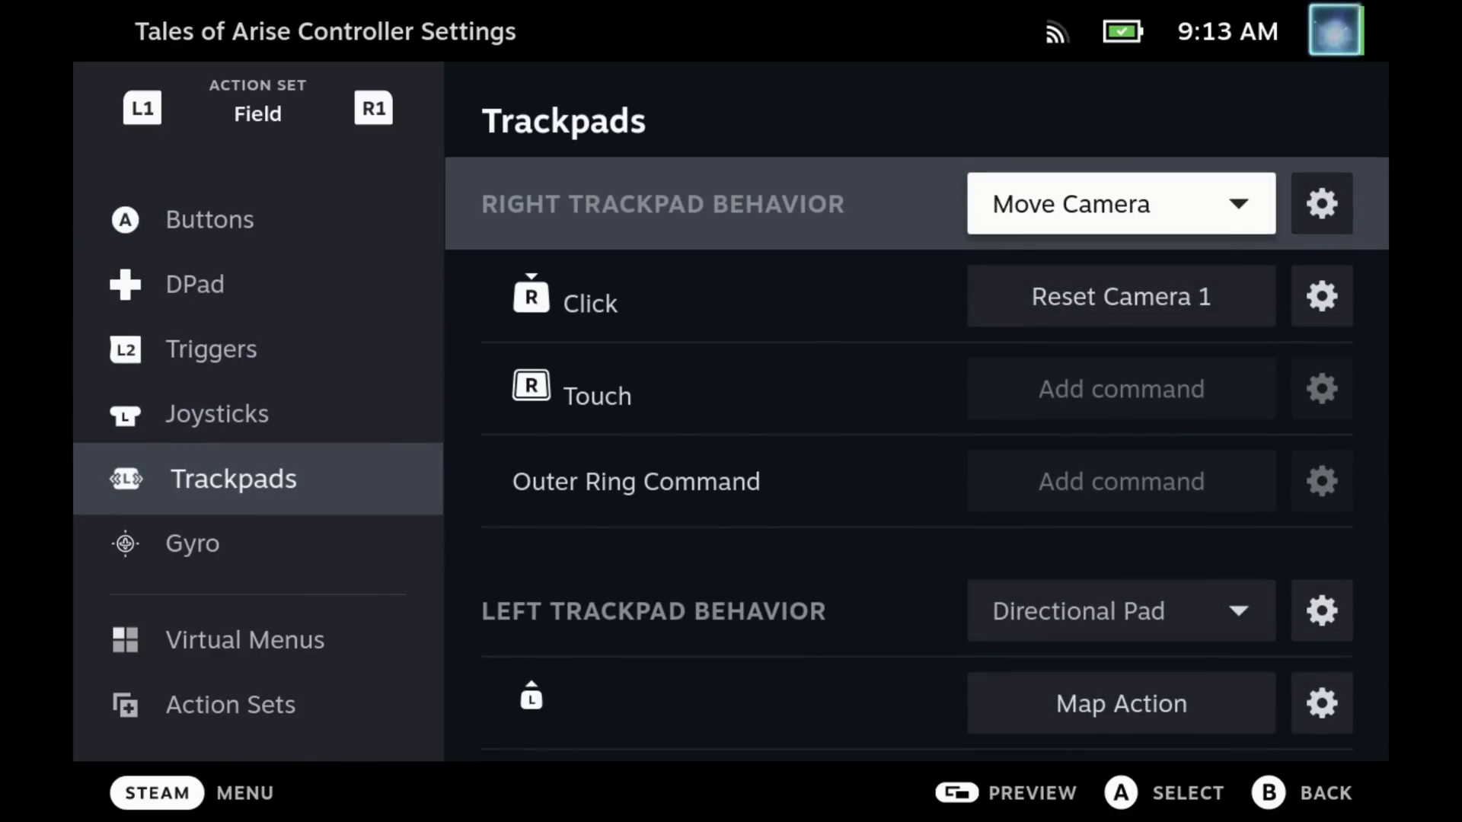
Look through the Right Trackpad Behavior choices and assign a touch menu named "test" to the right trackpad
key("Return")
key("Down")
key("Down")
key("Down")
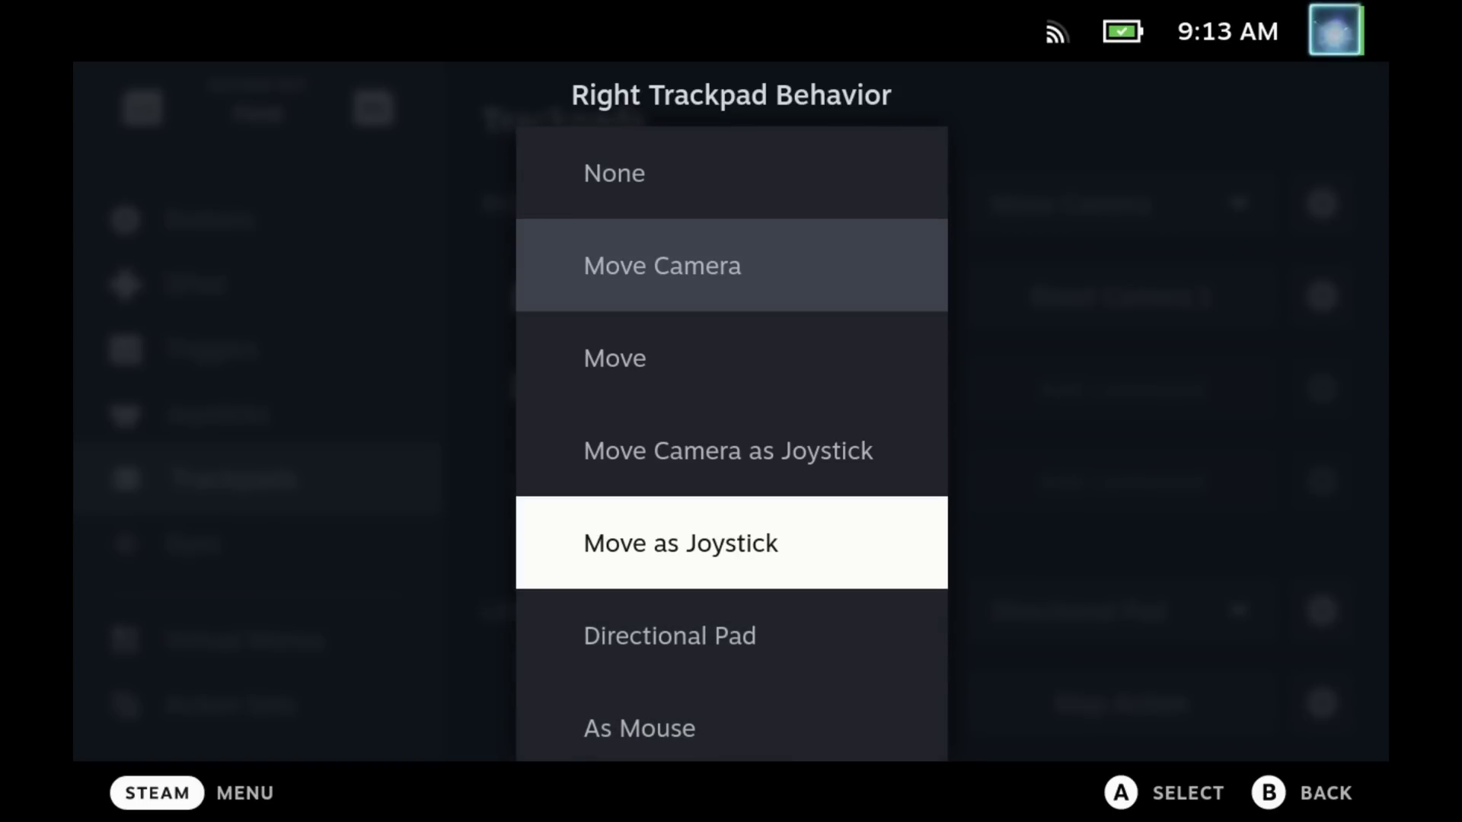
key("Down")
key("Down")
key("Down")
key("Down")
key("Down")
key("Down")
key("Down")
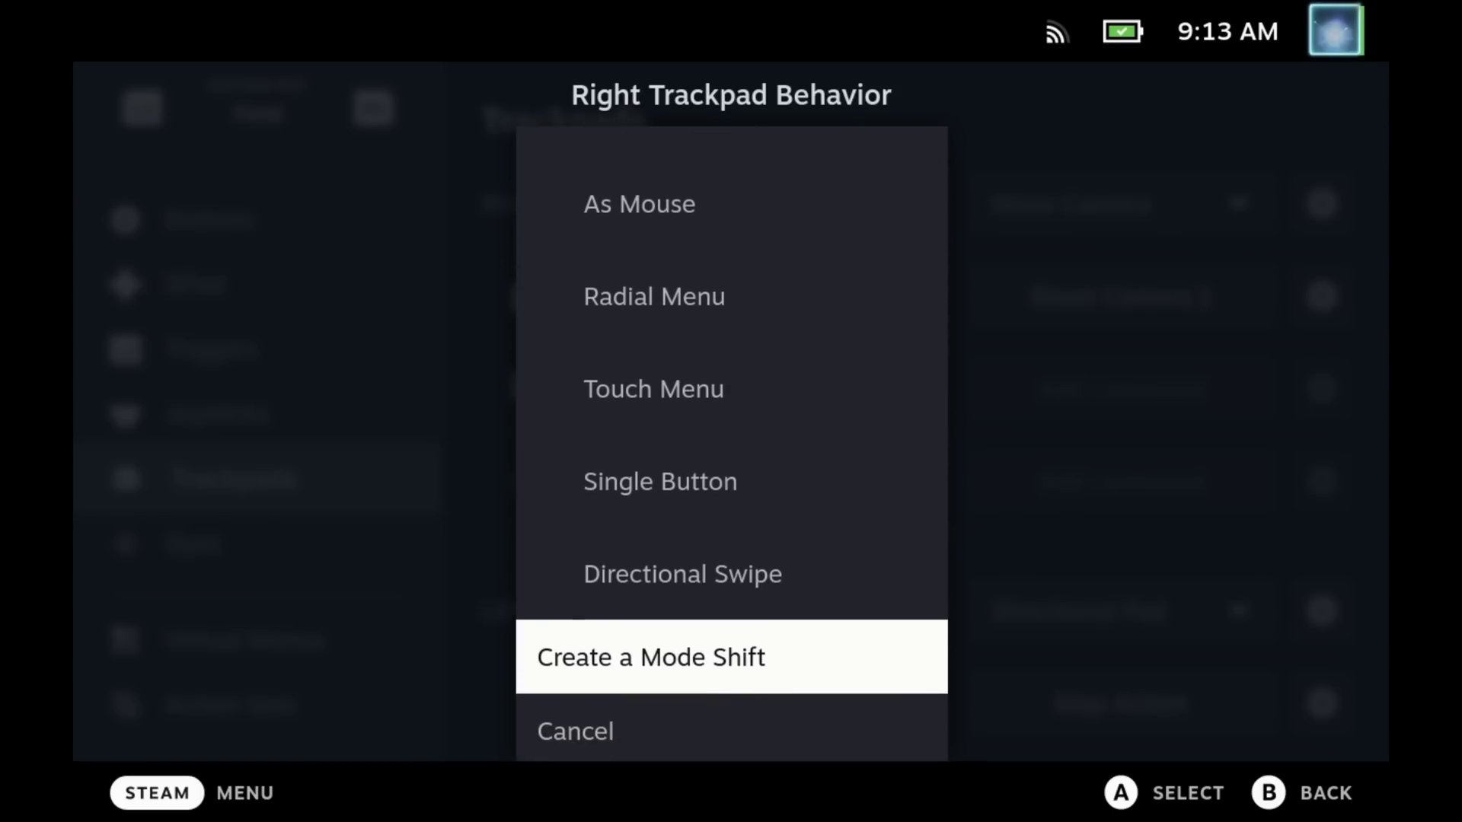
key("Down")
key("Up")
key("Up")
key("Up")
key("Up")
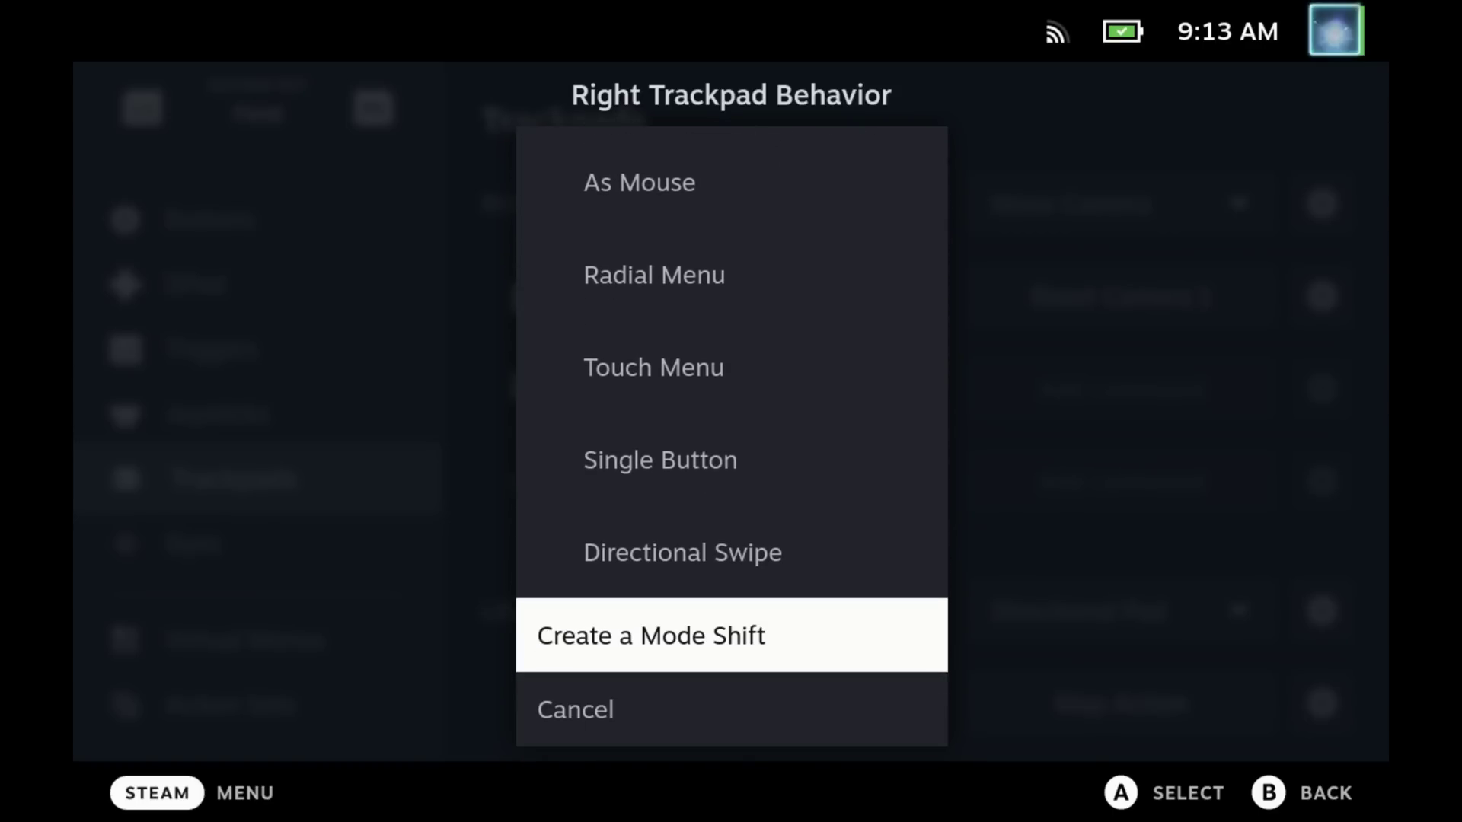
key("Up")
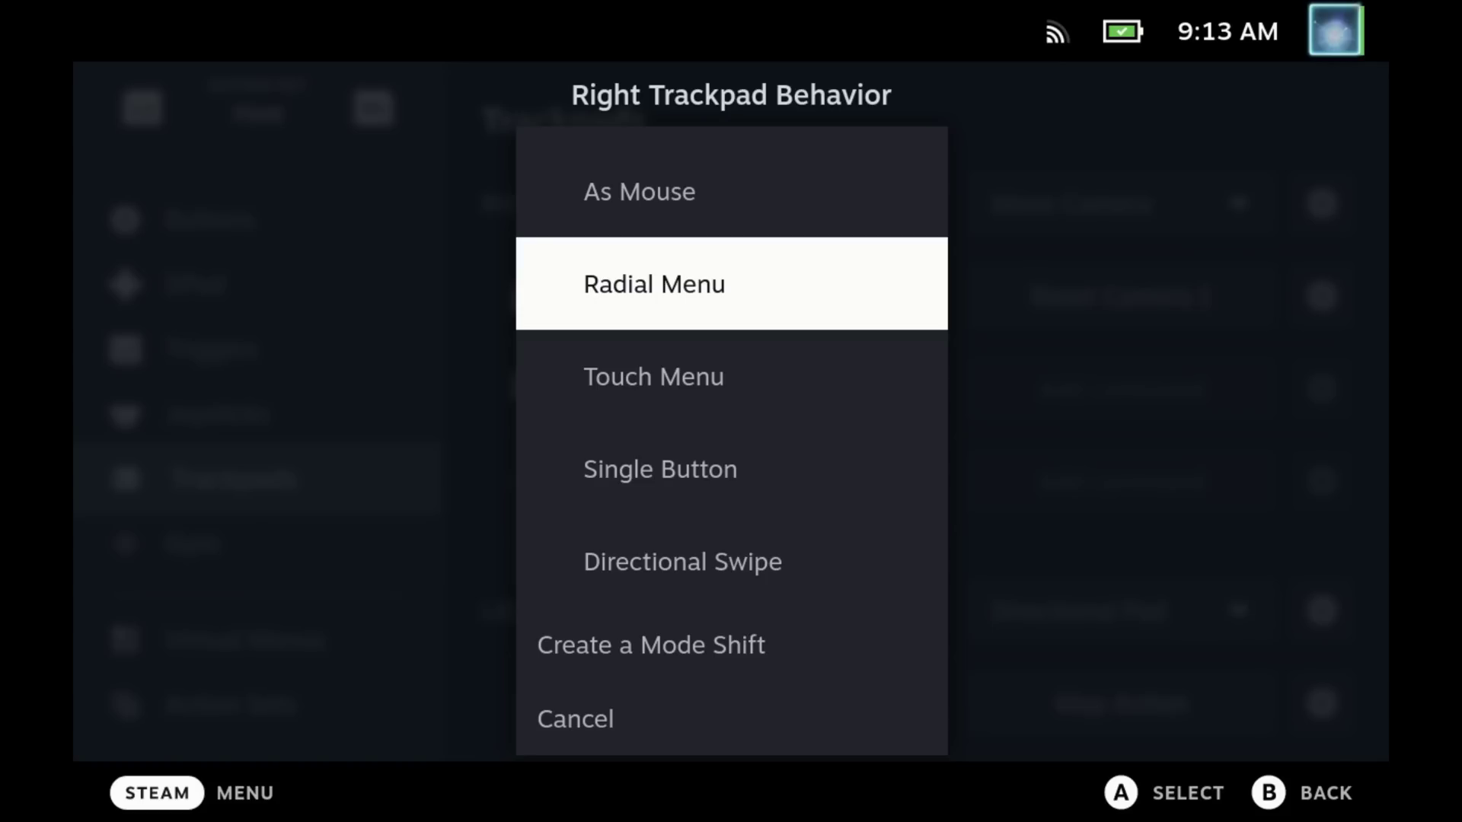
key("Return")
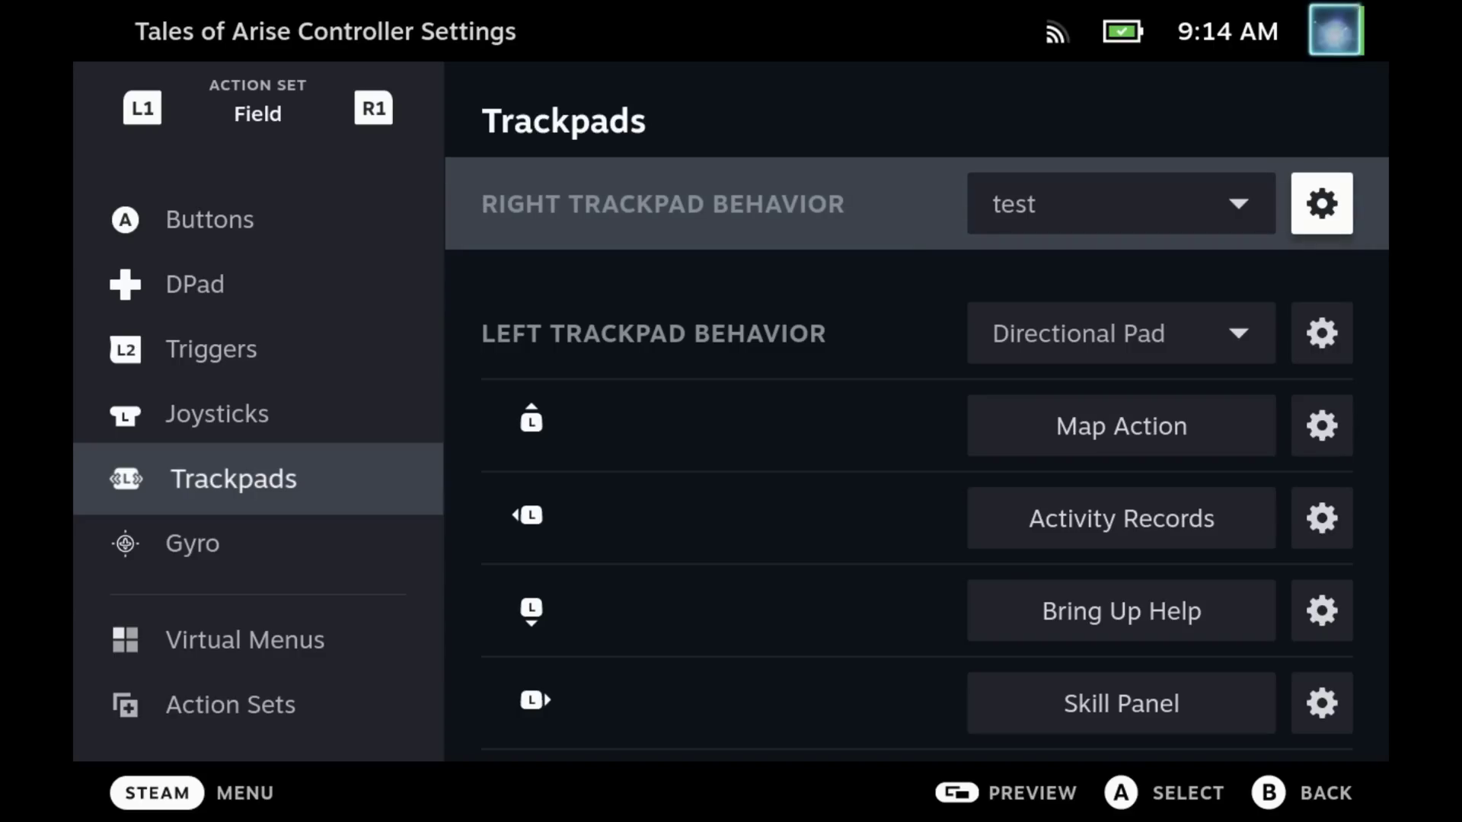
Open the settings of the right trackpad's test menu and assign the Pause game action to Touch Menu Button 1
key("Return")
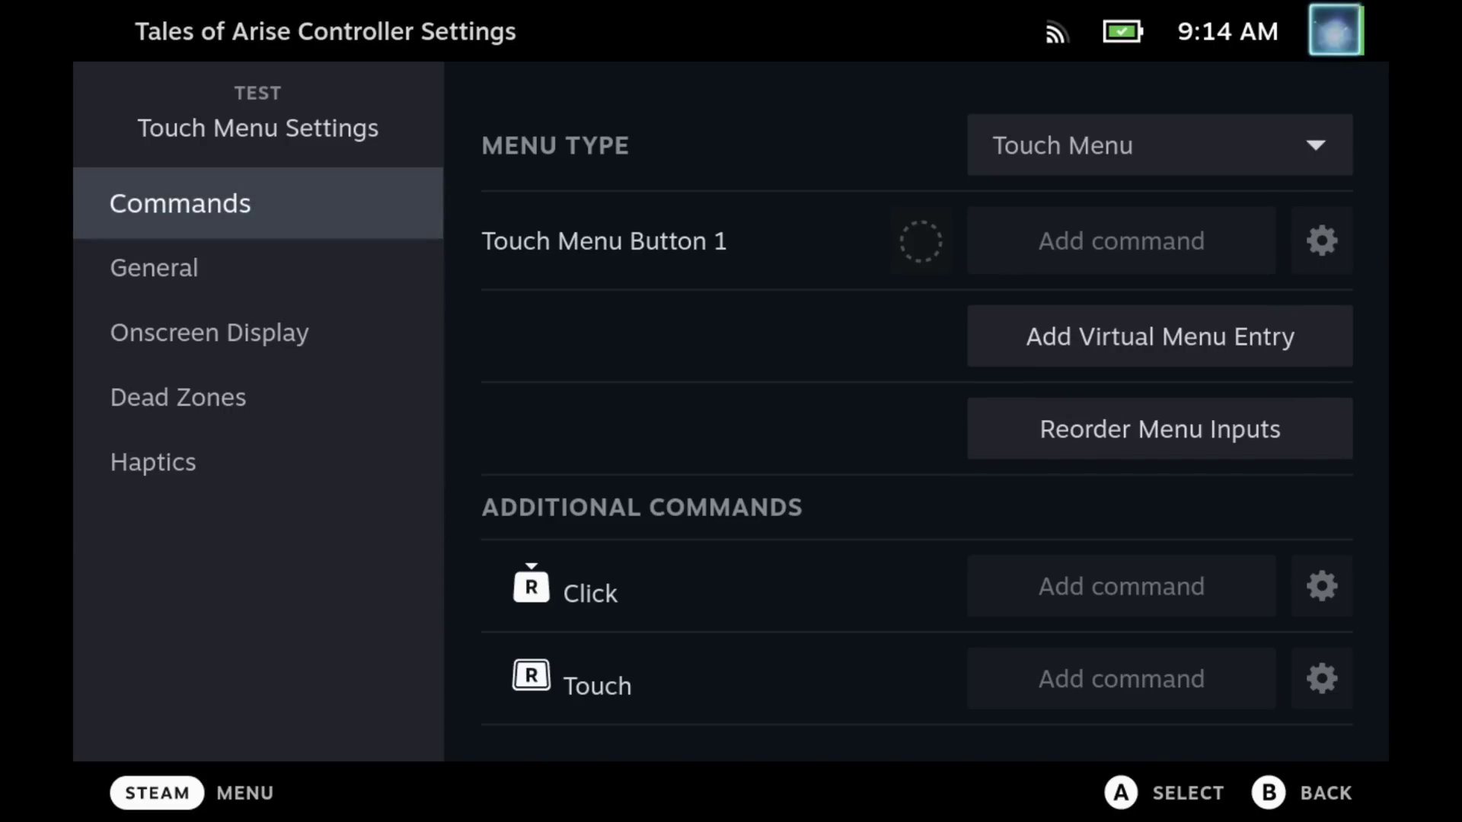
key("Right")
key("Down")
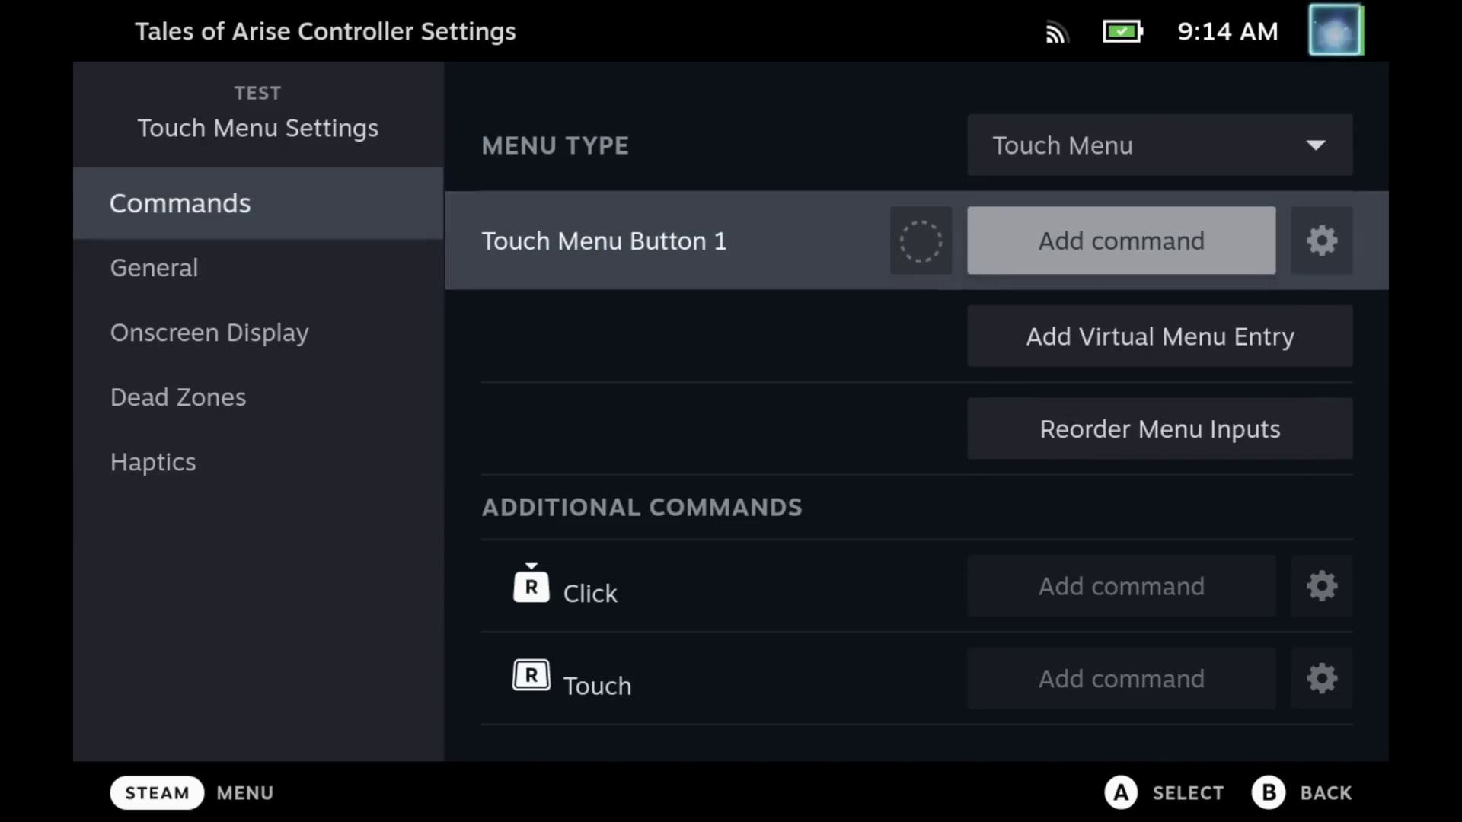
key("Left")
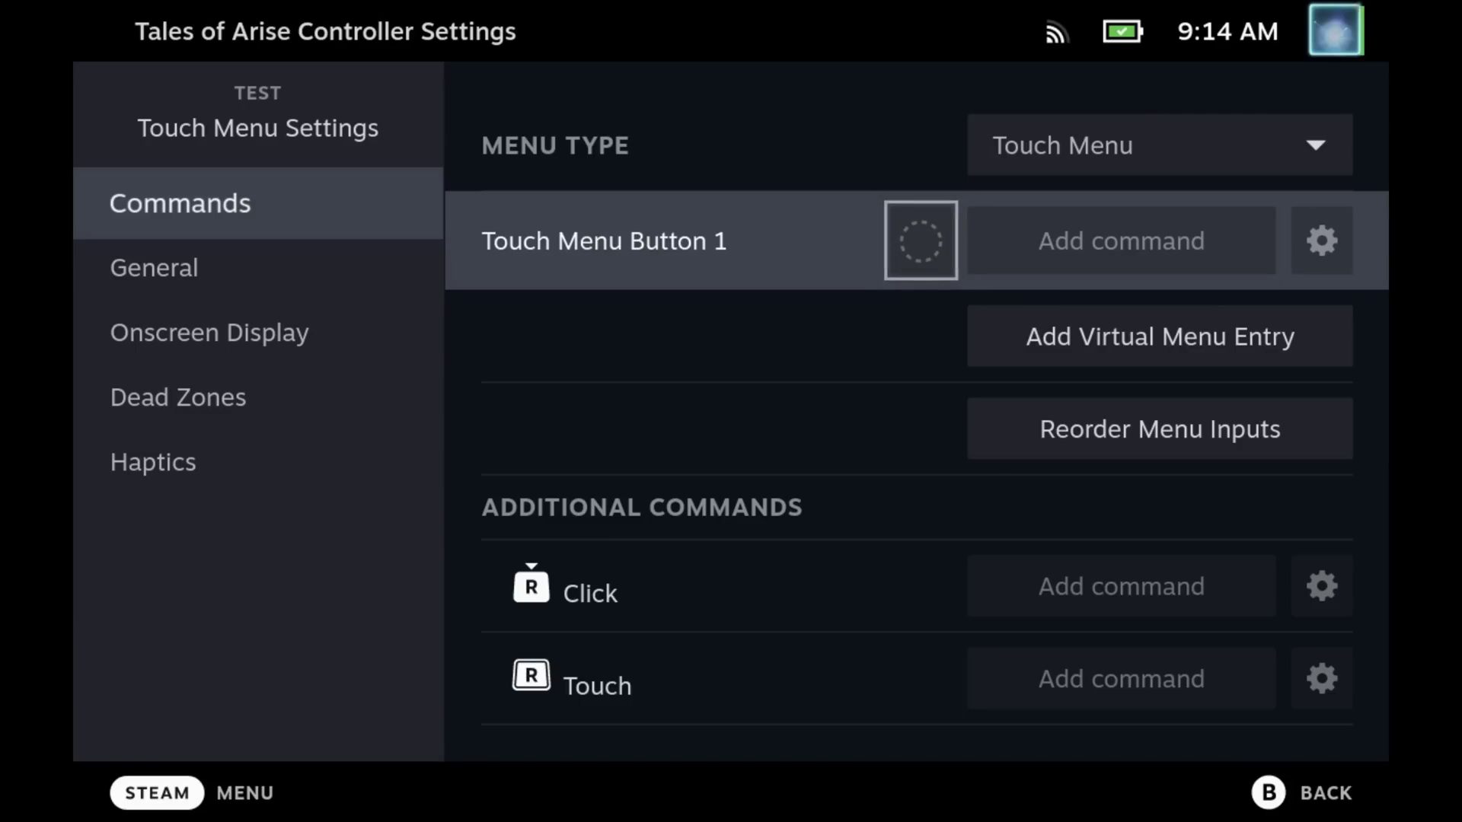
key("Right")
key("Return")
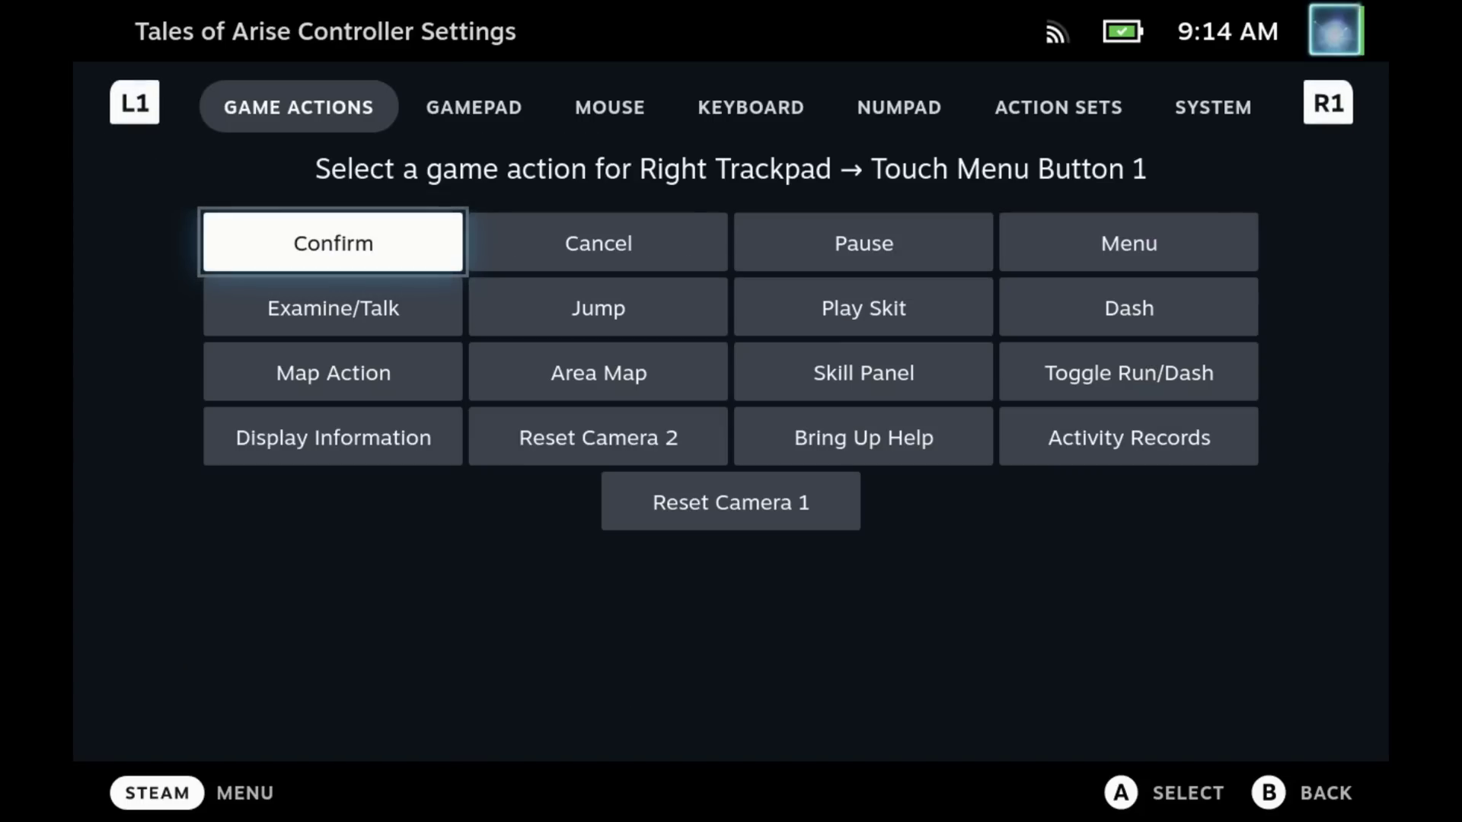
key("Right")
key("Right")
key("Right")
key("Left")
key("Return")
Assign the Activity Records game action to Touch Menu Button 5
key("Down")
key("Return")
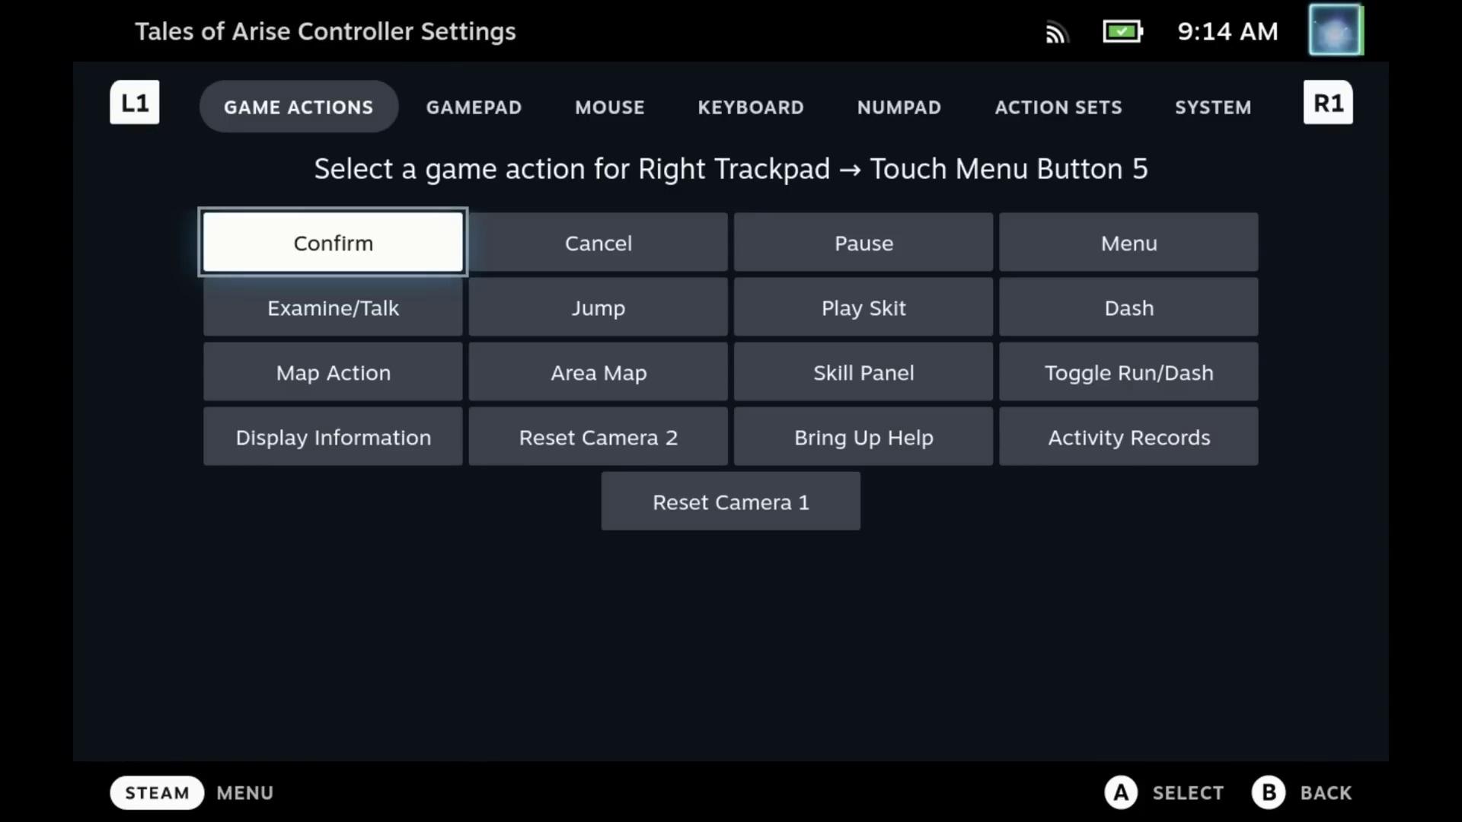
key("Down")
key("Down")
key("Down")
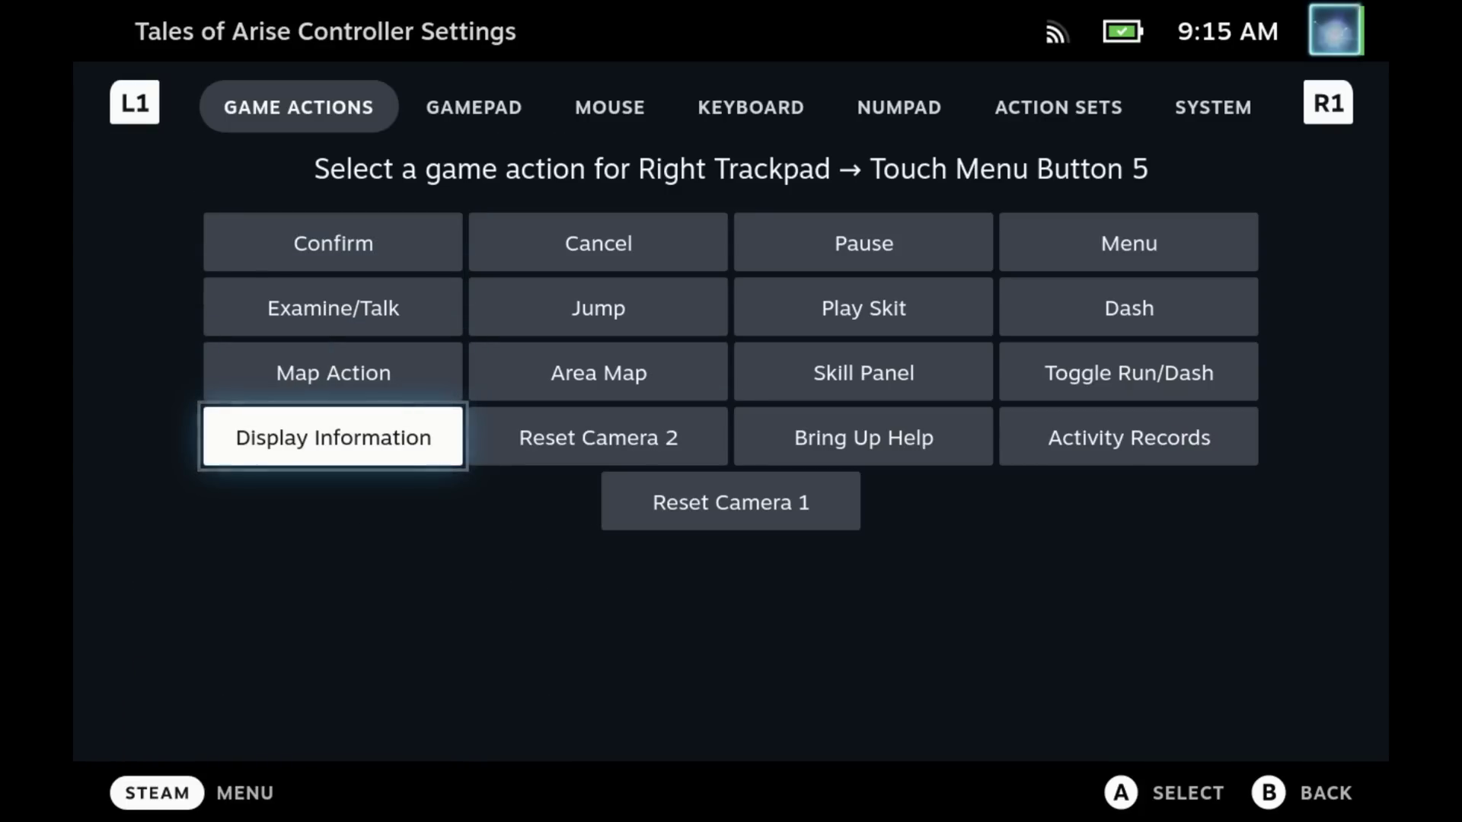
key("Right")
key("Right")
key("Right")
key("Return")
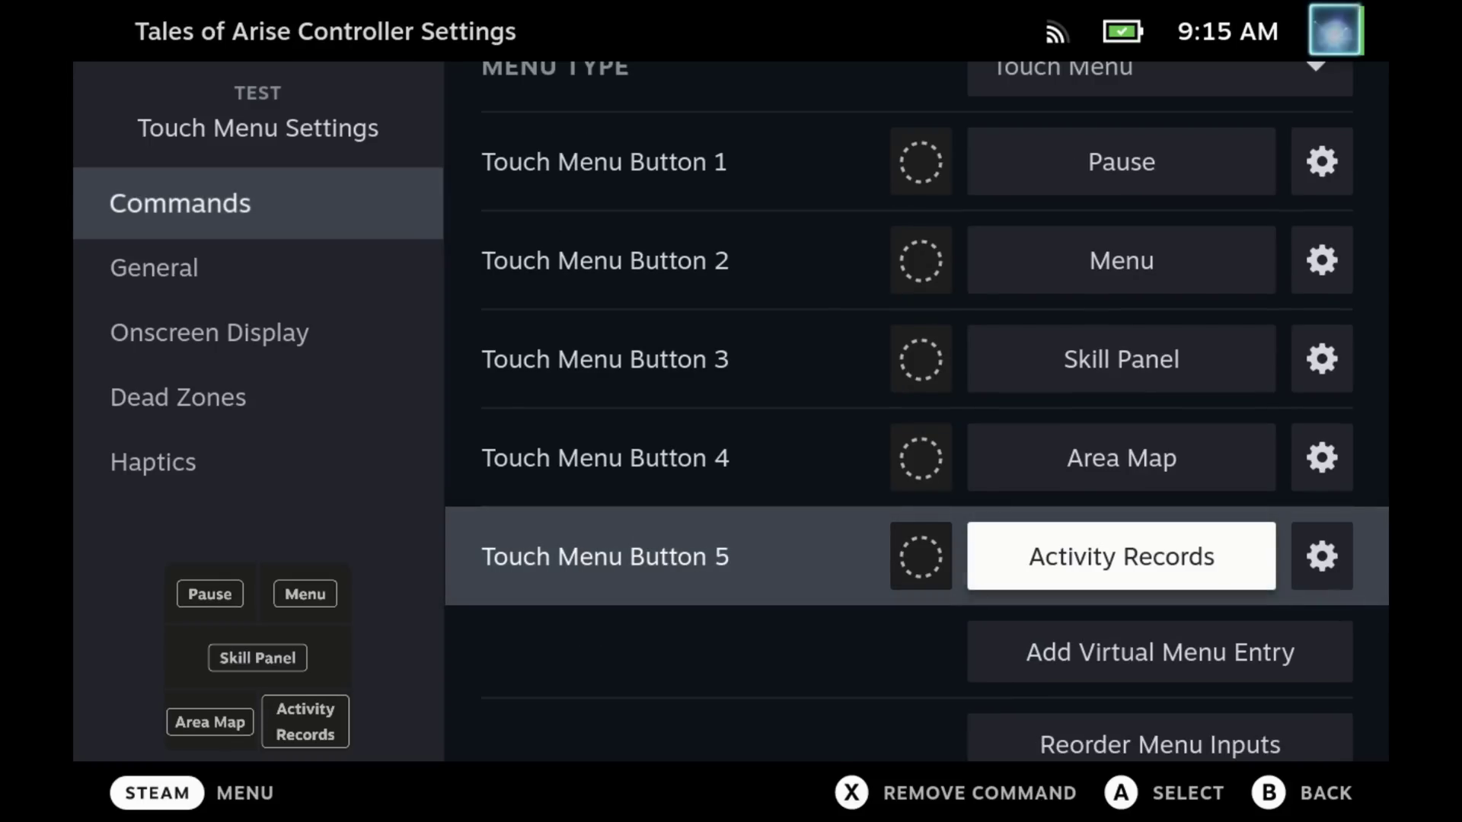
Review the command and icon slots of the five touch menu buttons and the additional commands for the right trackpad
key("Up")
key("Up")
key("Up")
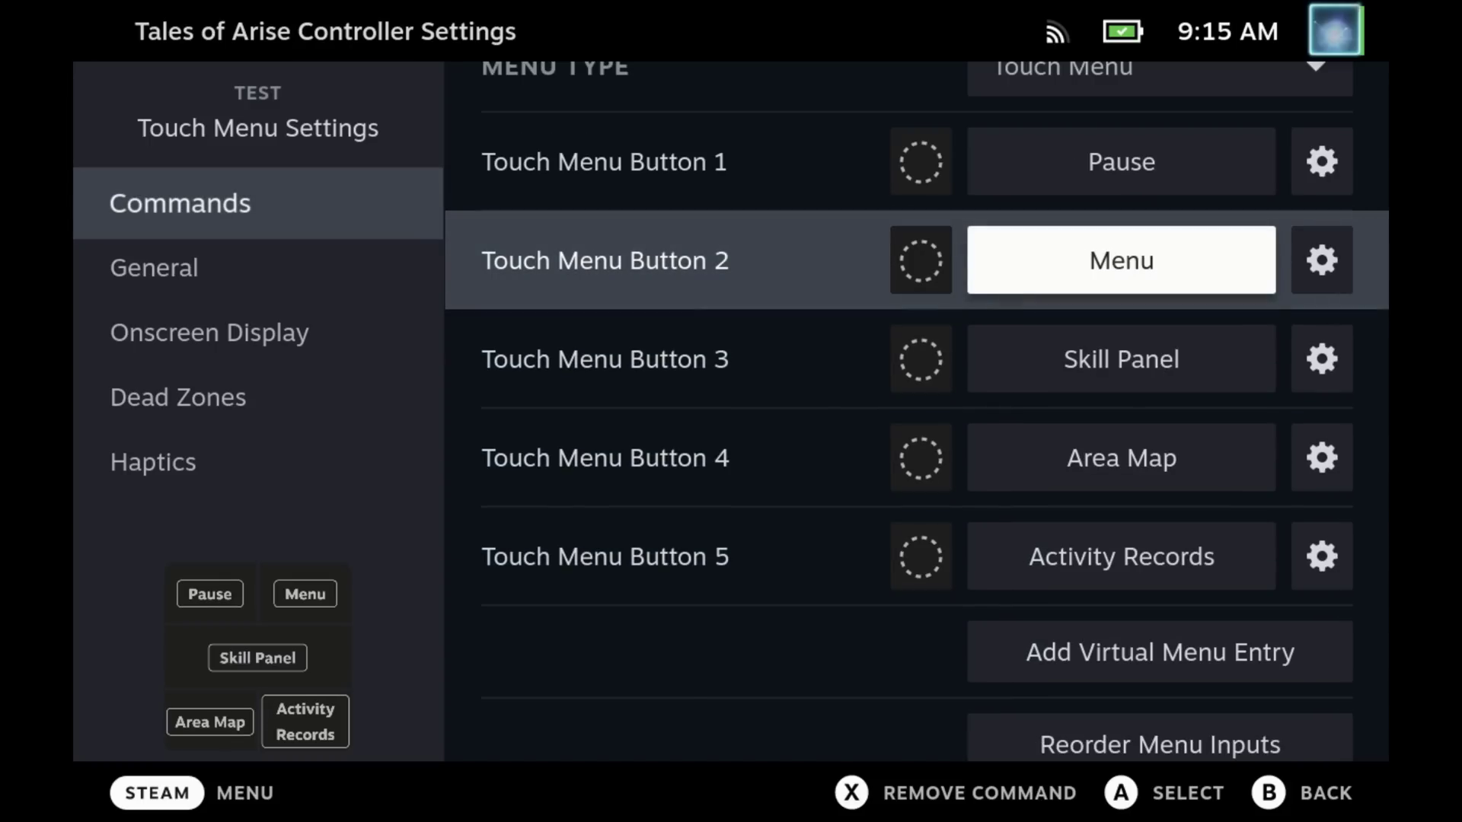
key("Left")
key("Left")
key("Right")
key("Down")
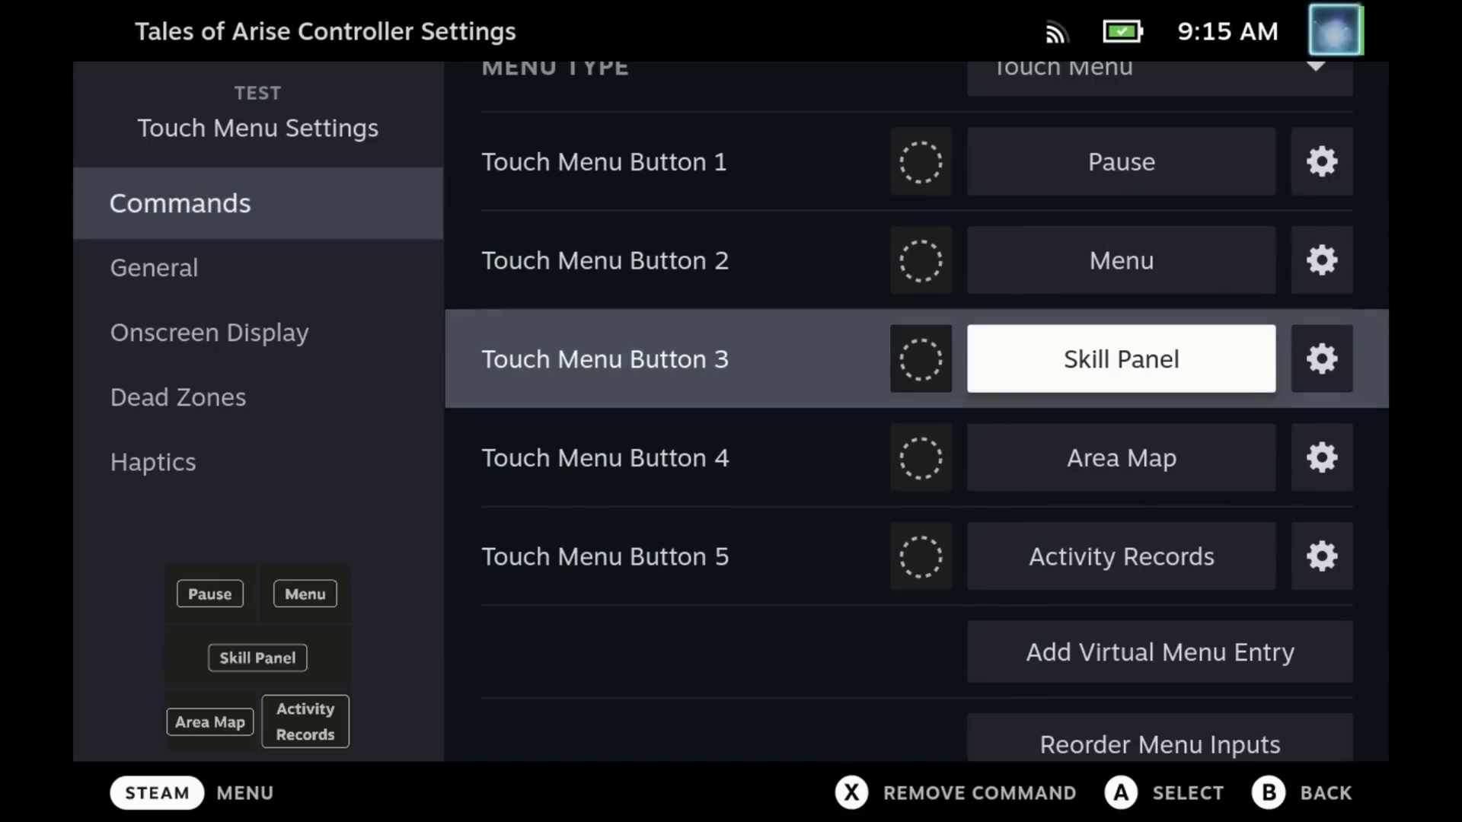
key("Down")
key("Down")
Open the test menu's Input Order list and examine the order of its entries
key("Down")
key("Down")
key("Down")
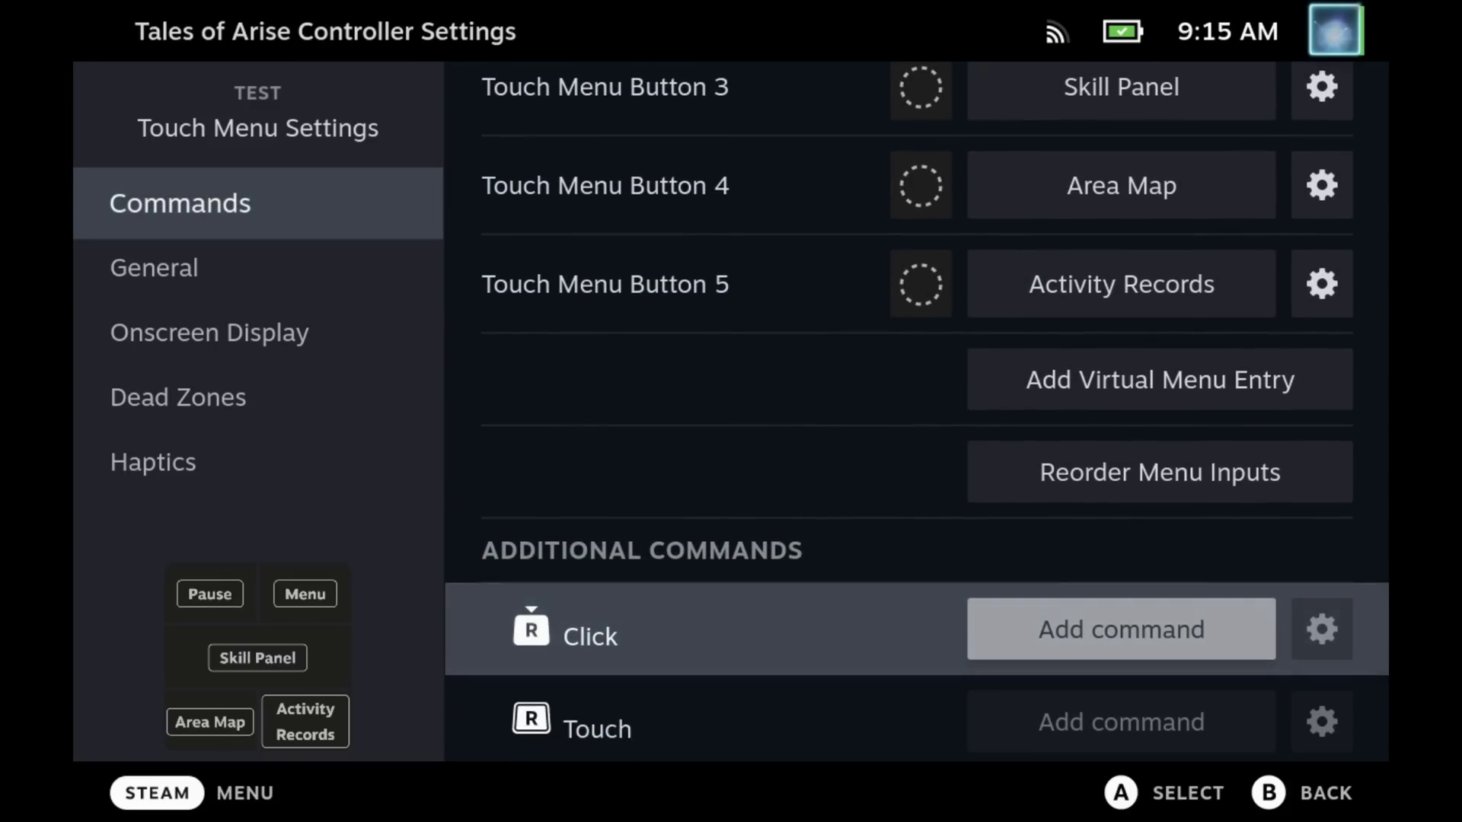
key("Up")
key("Return")
key("Down")
key("Down")
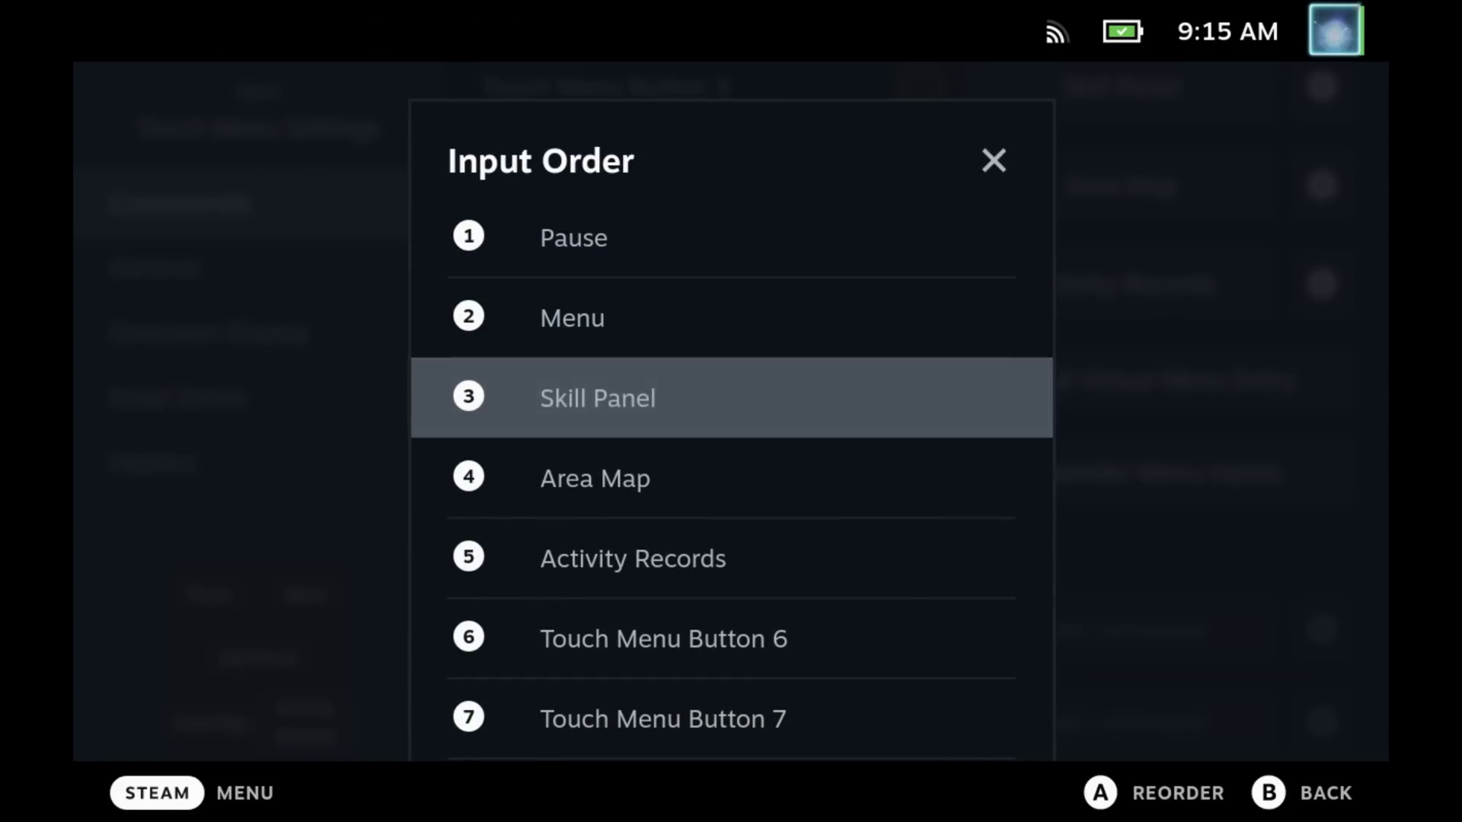
Move Area Map above Skill Panel in the input order and close the list
key("Down")
key("Down")
key("Down")
key("Down")
key("Up")
key("Up")
key("Up")
key("Up")
key("Up")
key("Up")
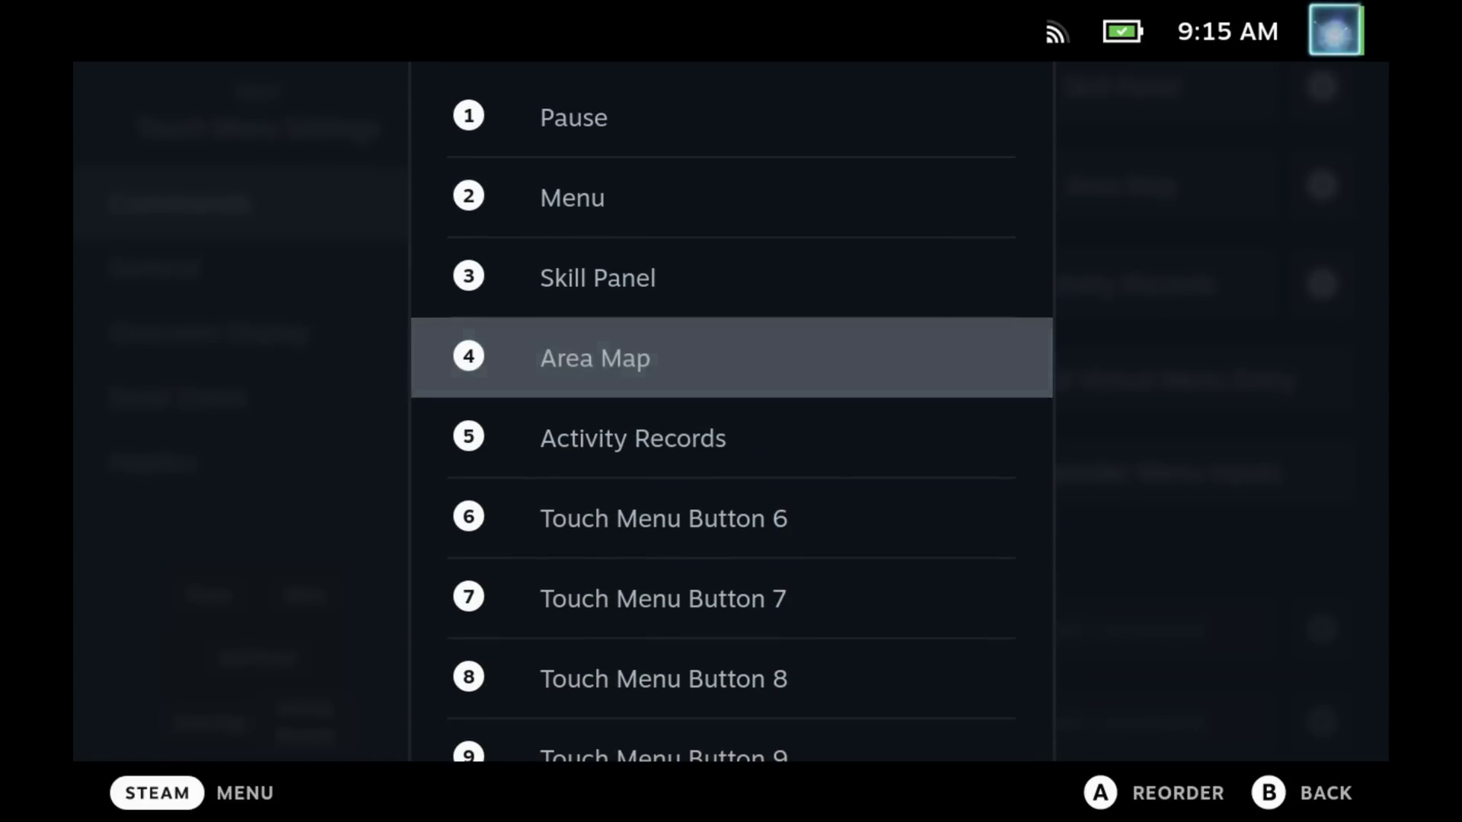
key("Down")
key("Down")
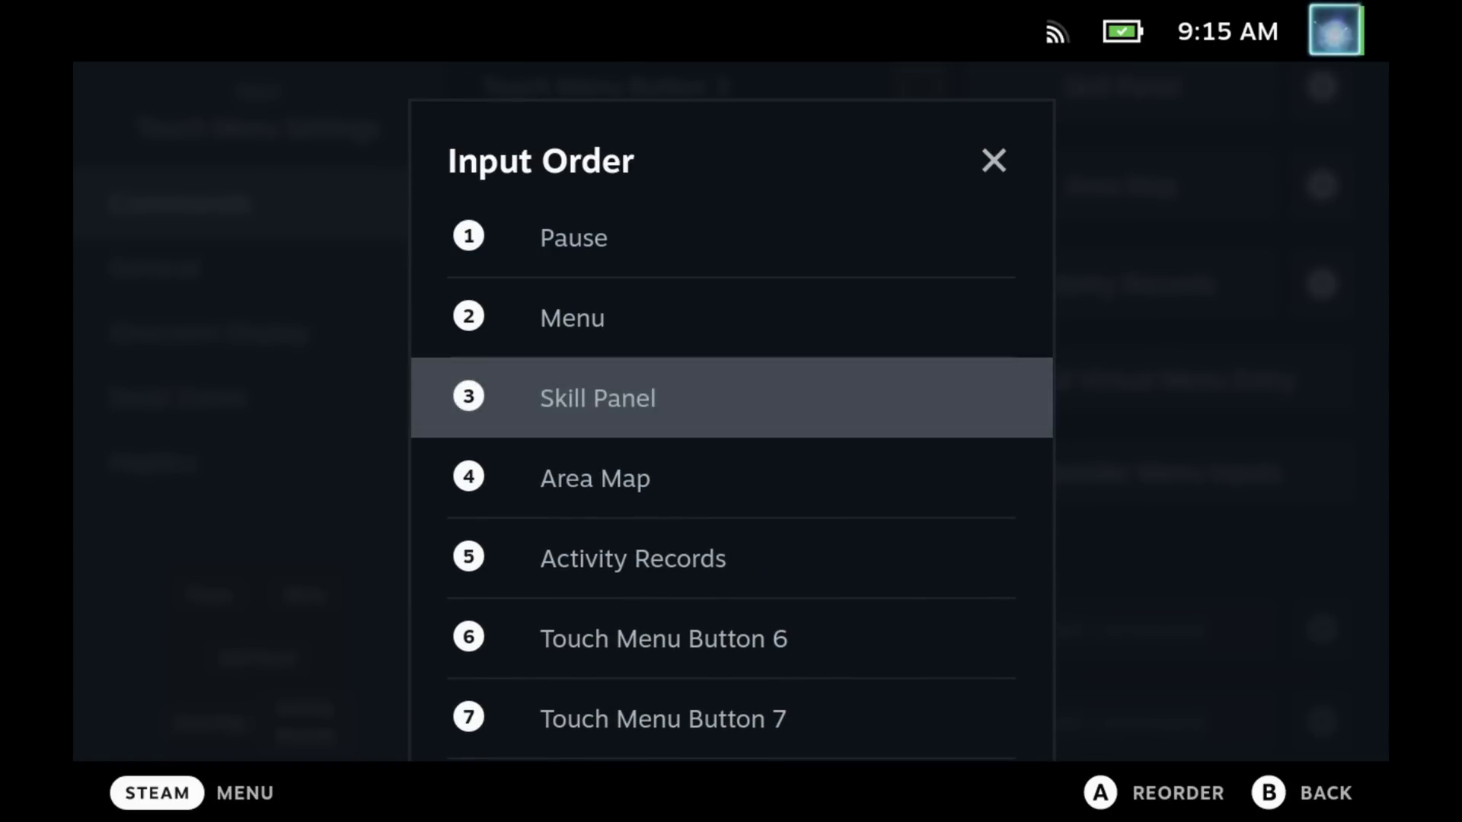
key("Down")
key("Return")
key("Up")
key("Return")
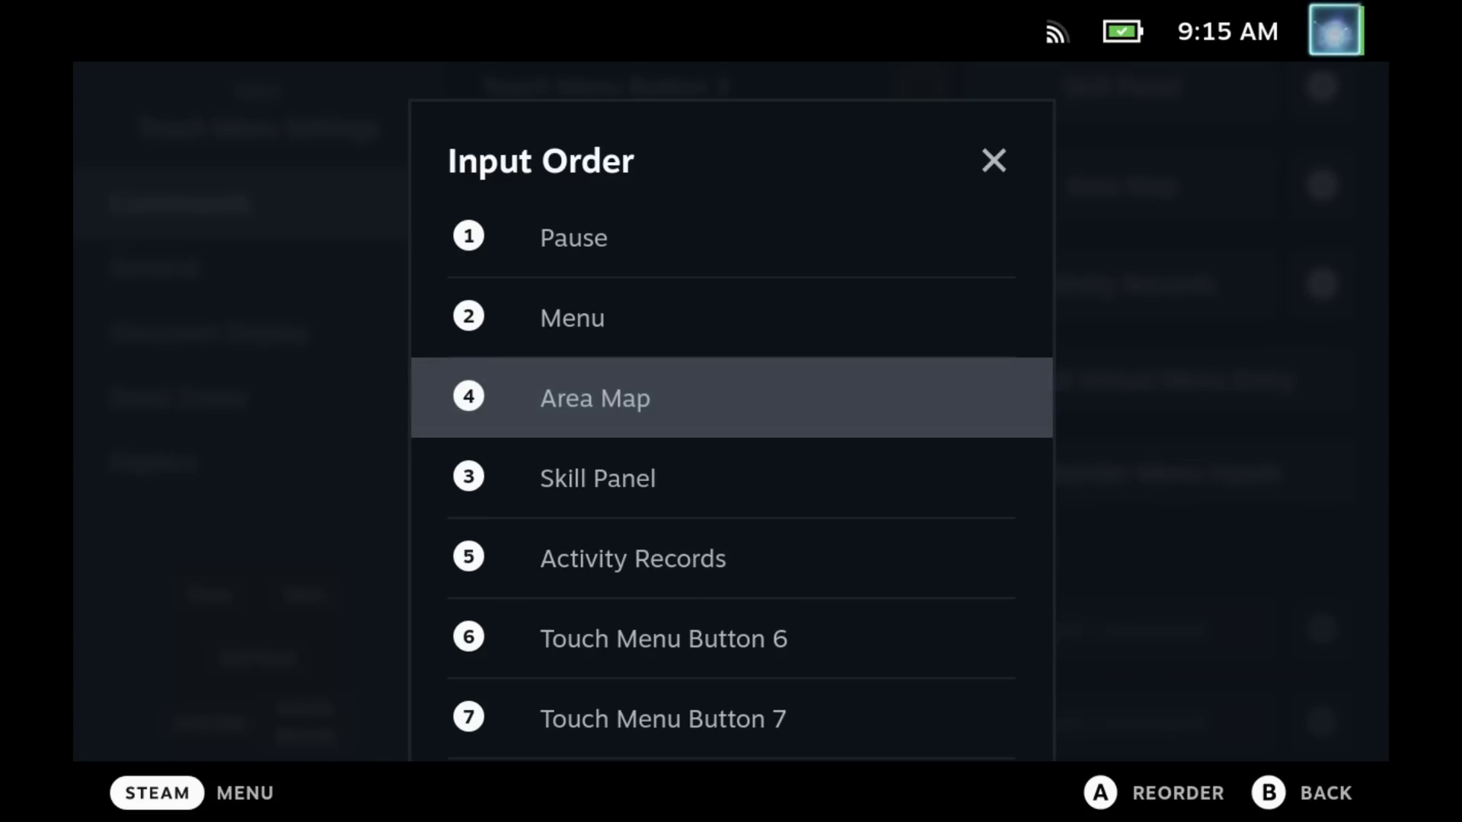
key("Escape")
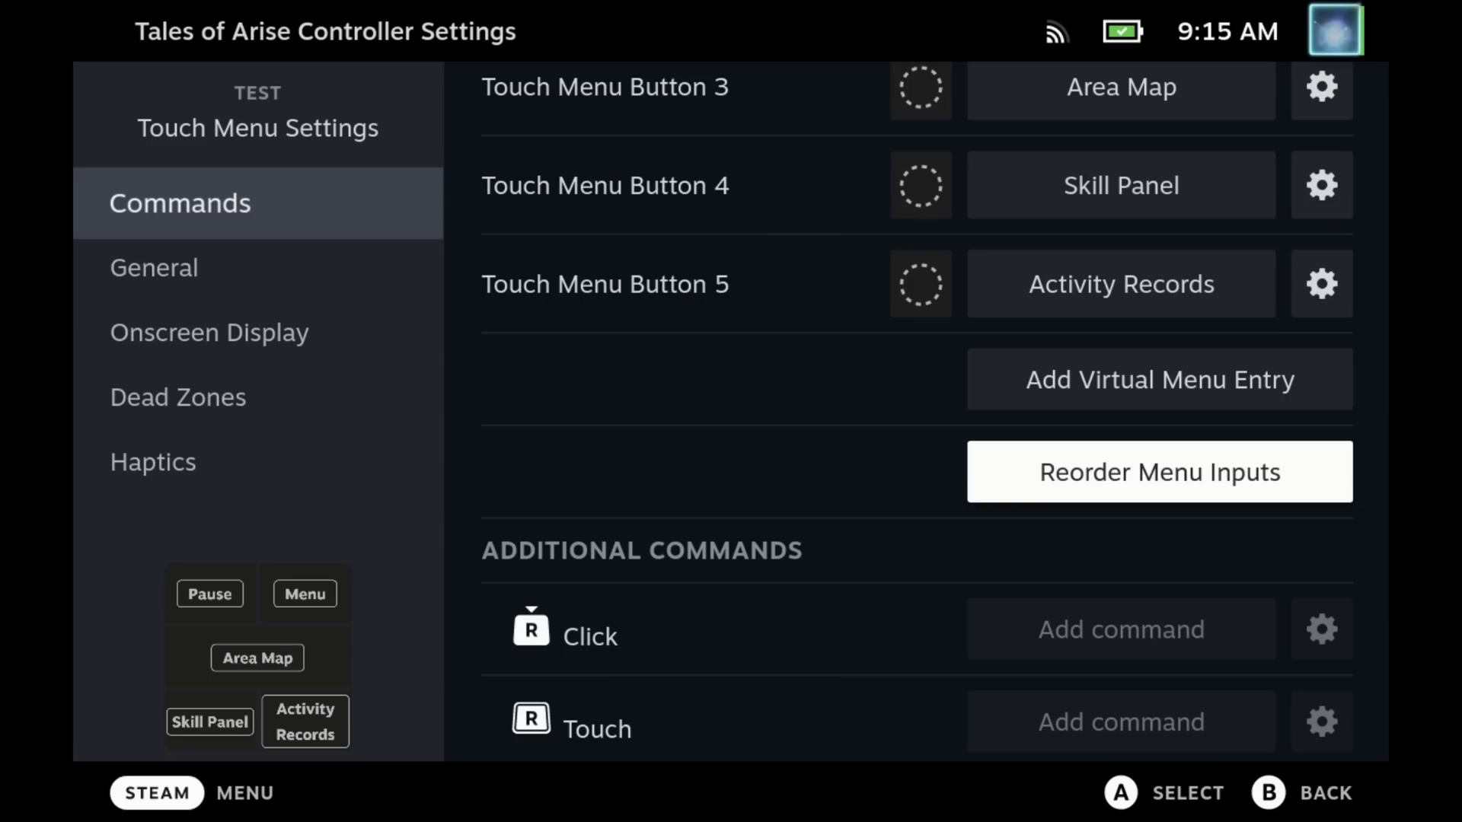
Leave the touch menu settings, go to the Virtual Menus section, and open the test menu for editing
key("Escape")
key("Right")
key("Down")
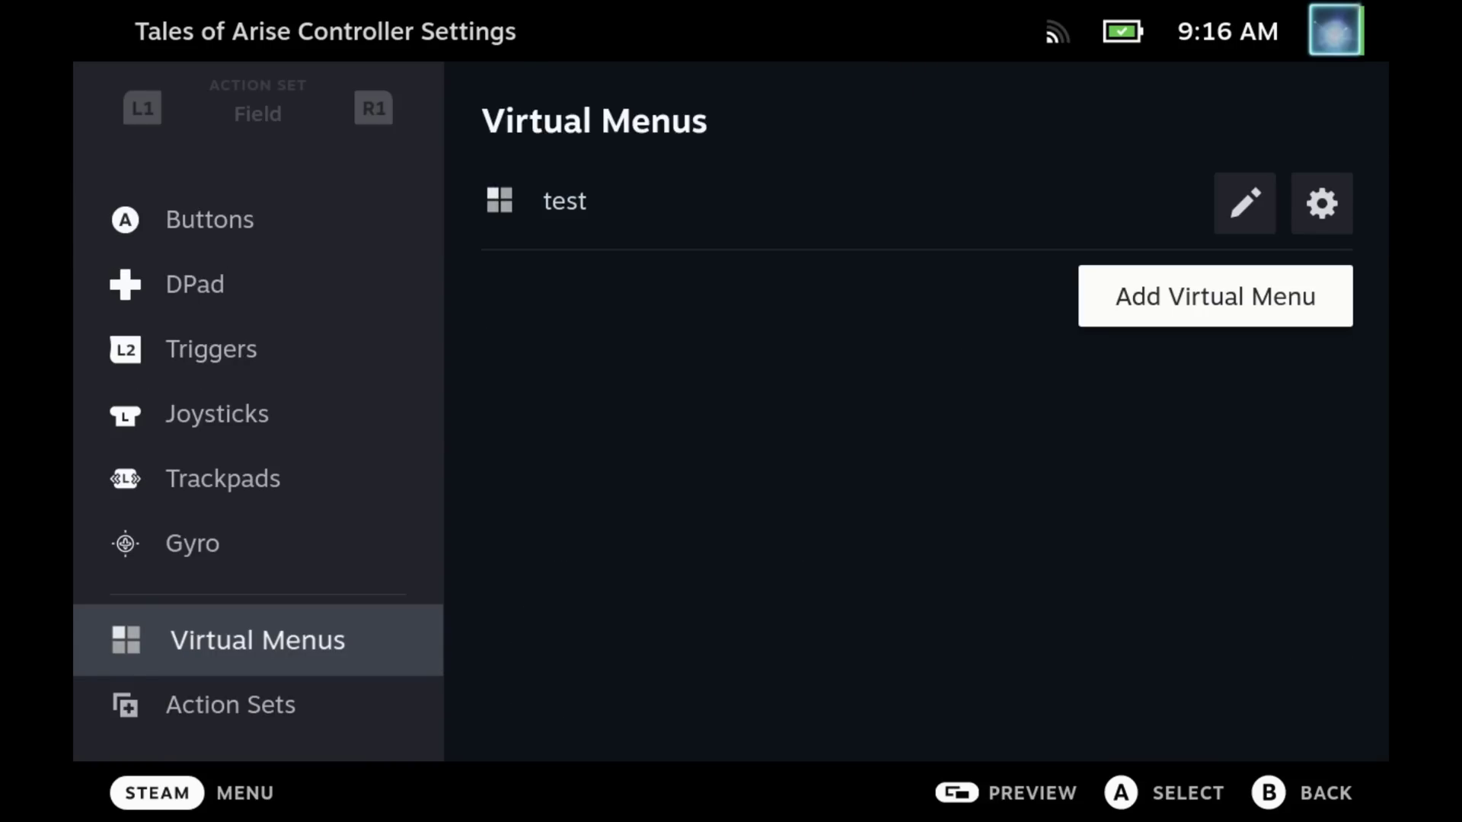
key("Up")
key("Right")
key("Left")
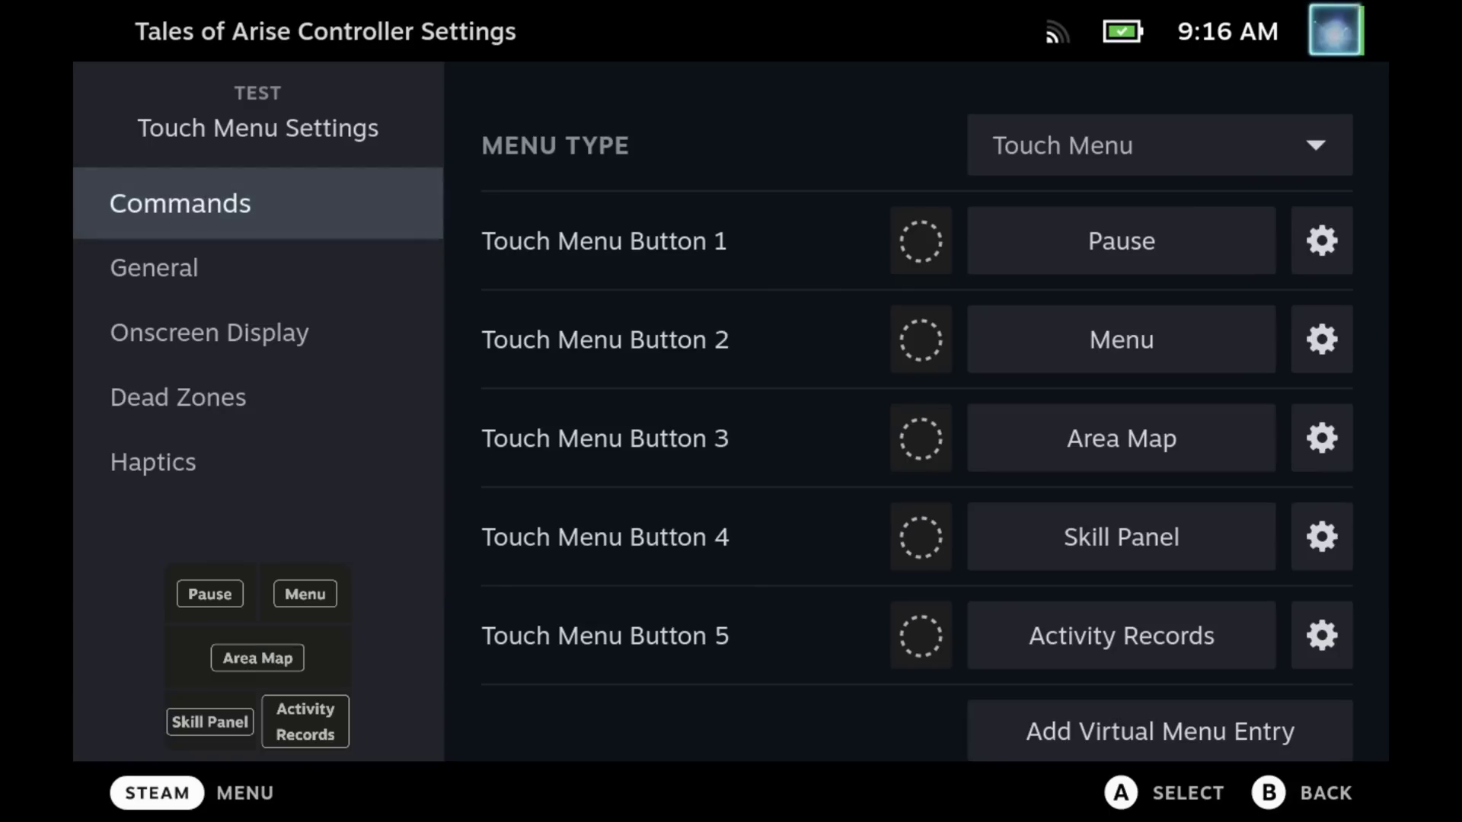
Return to the Virtual Menus list and open the options of the test menu
key("Escape")
key("Right")
key("Return")
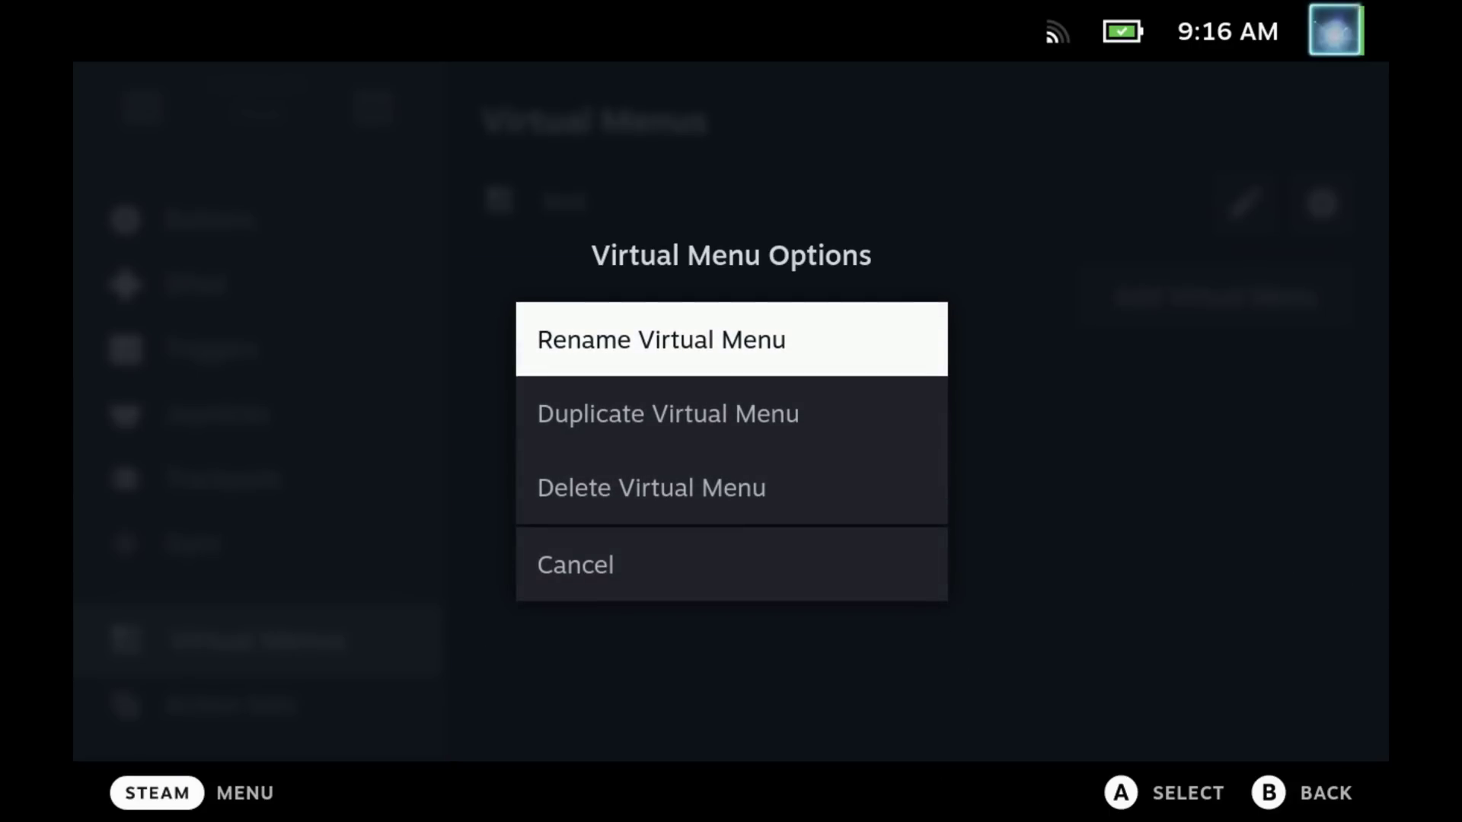
Close the virtual menu options, resume the paused game and bring up the touch menu over it
key("Escape")
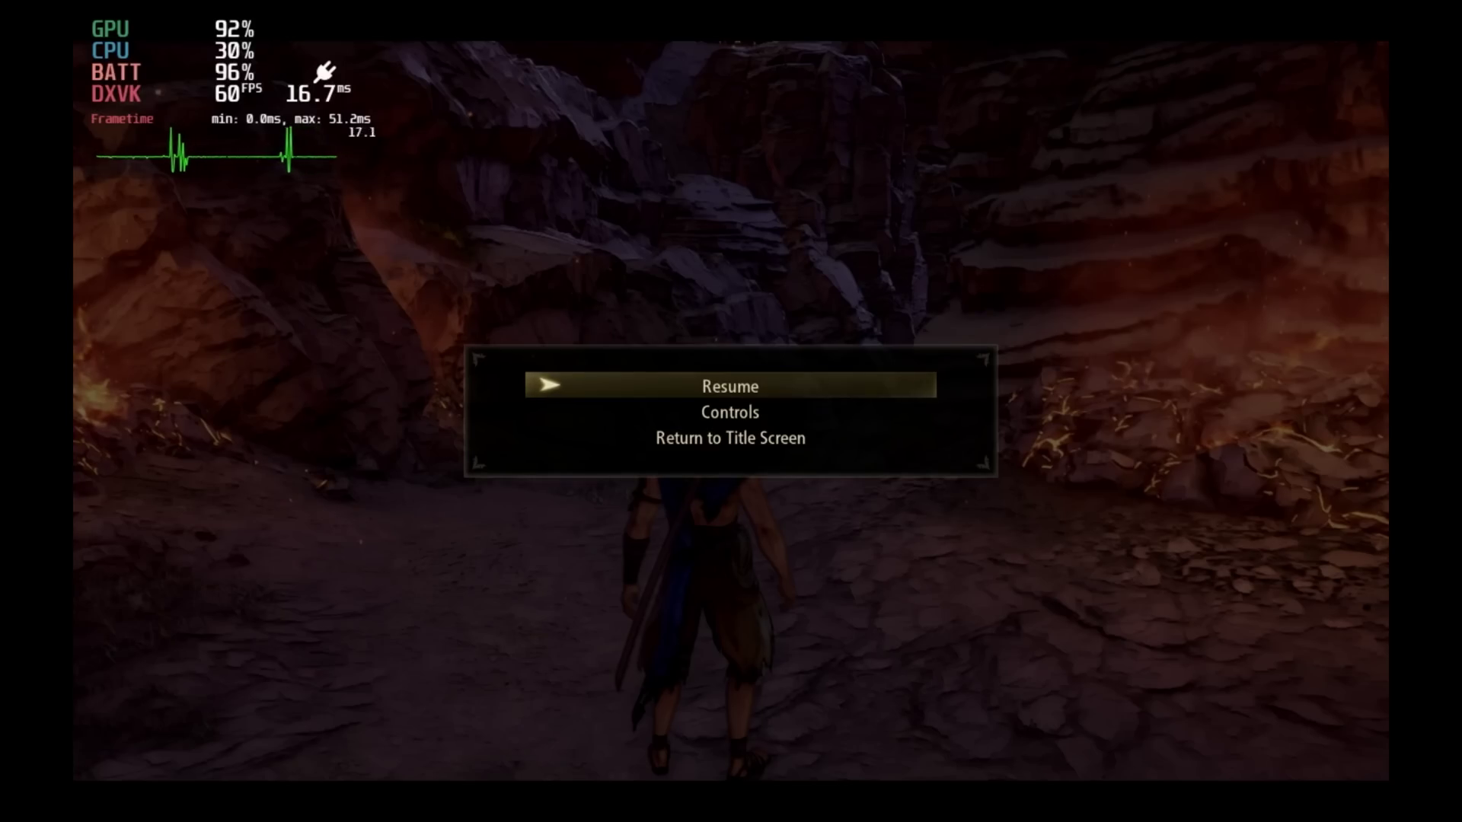
key("Return")
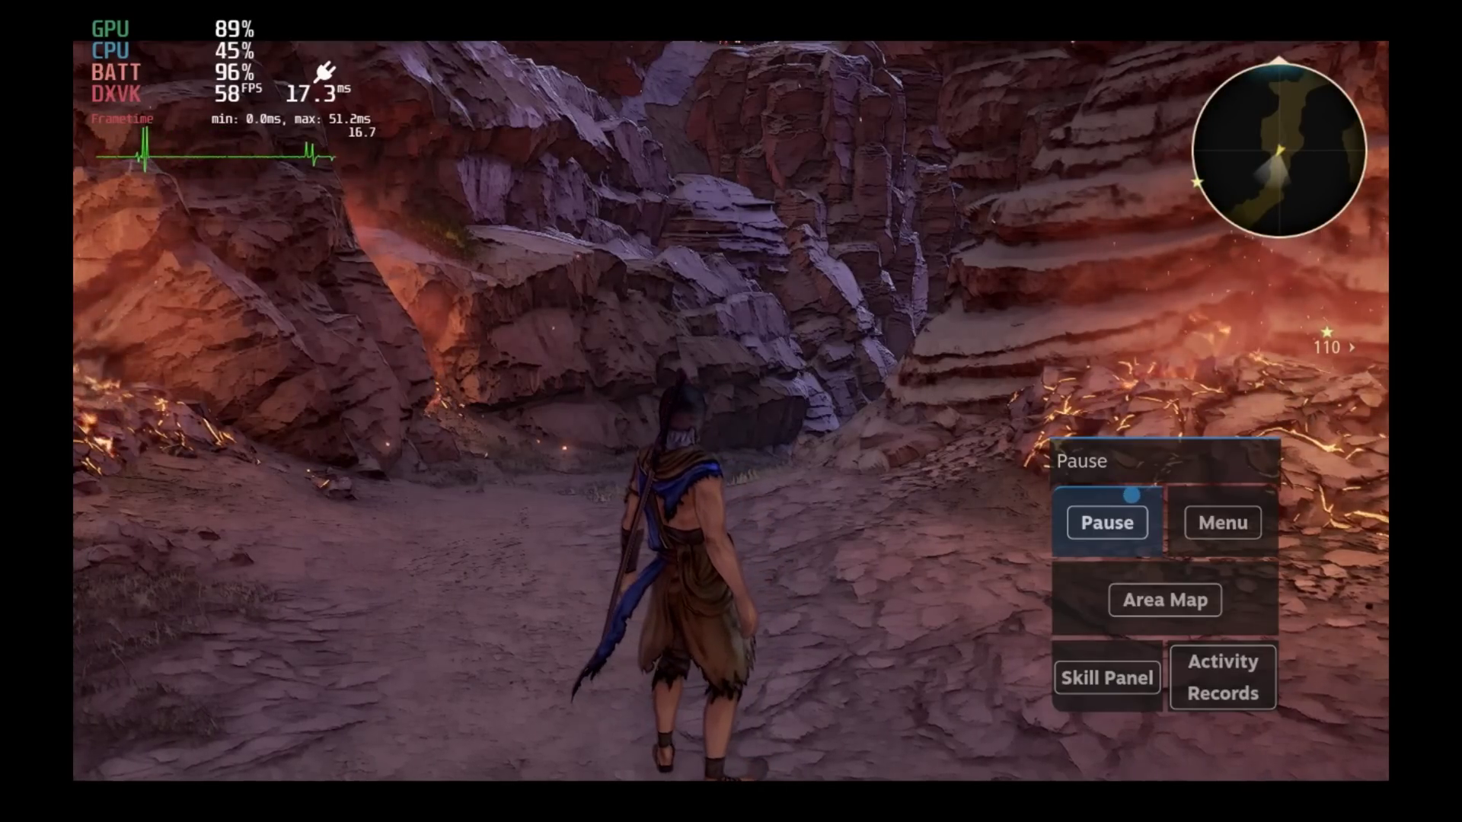
mouse_move(1128, 512)
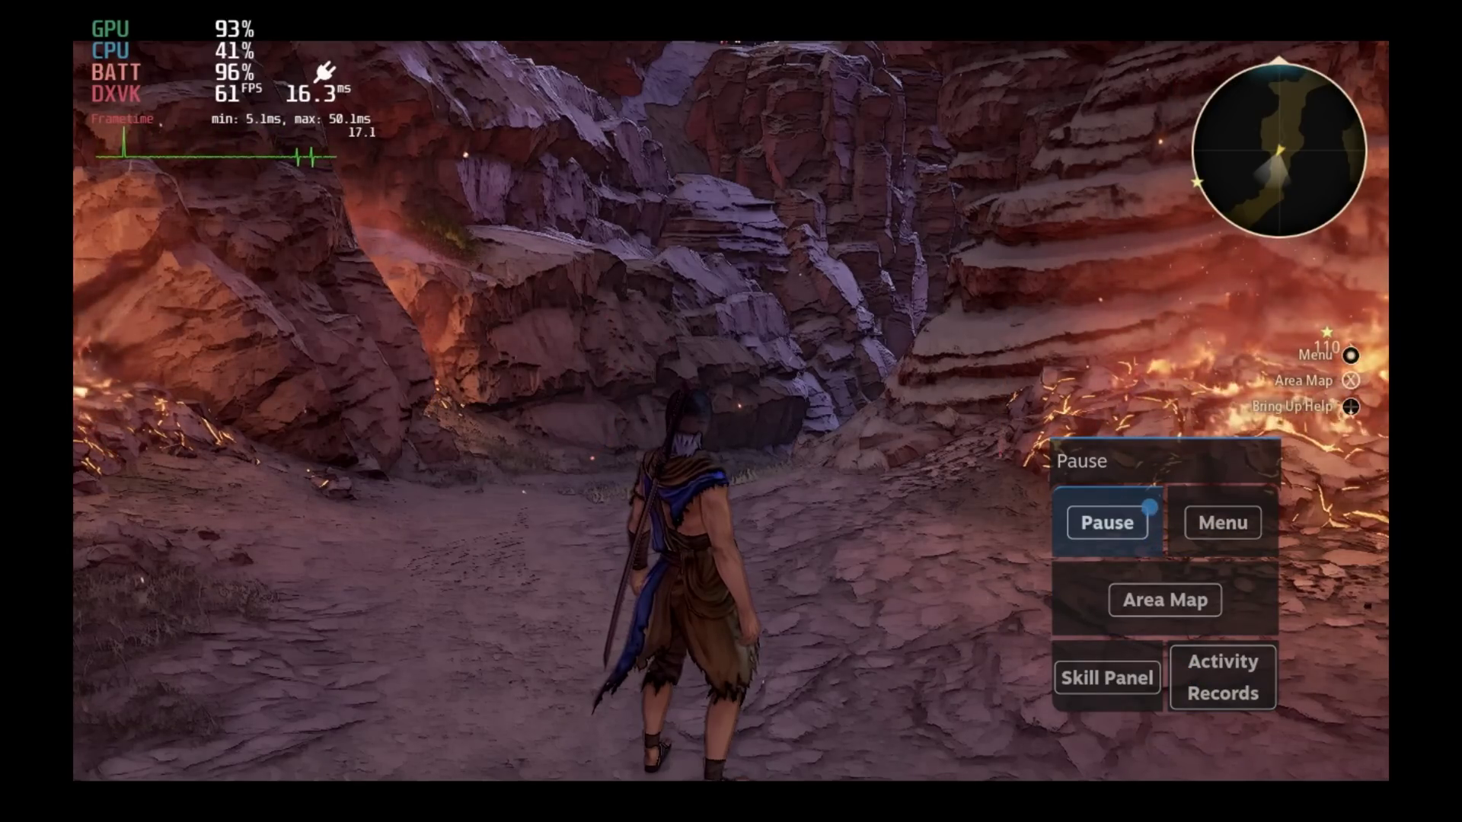
Open the area map from the touch menu and return to the game, twice
left_click(1140, 601)
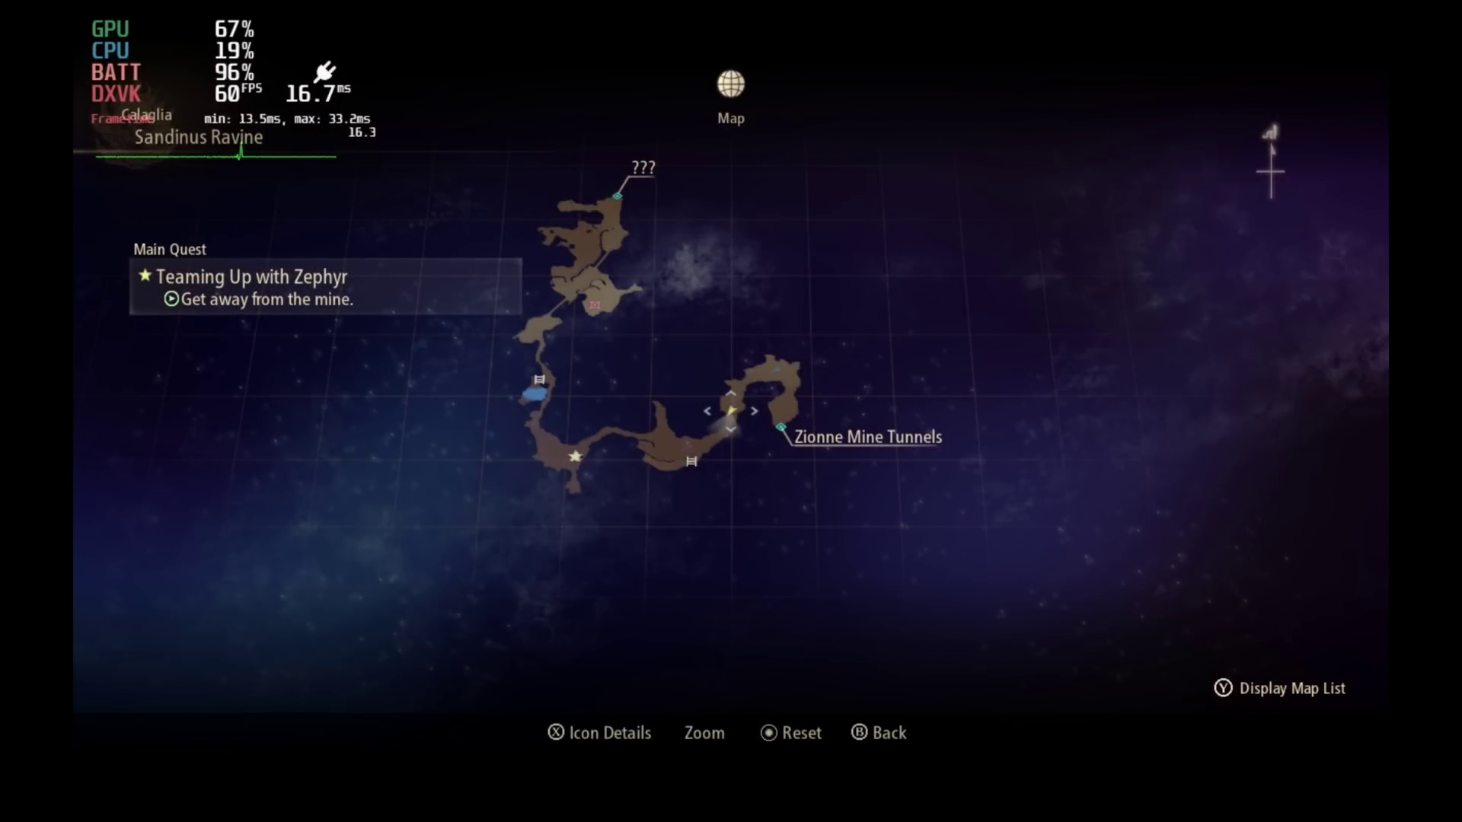
key("Escape")
left_click(1132, 603)
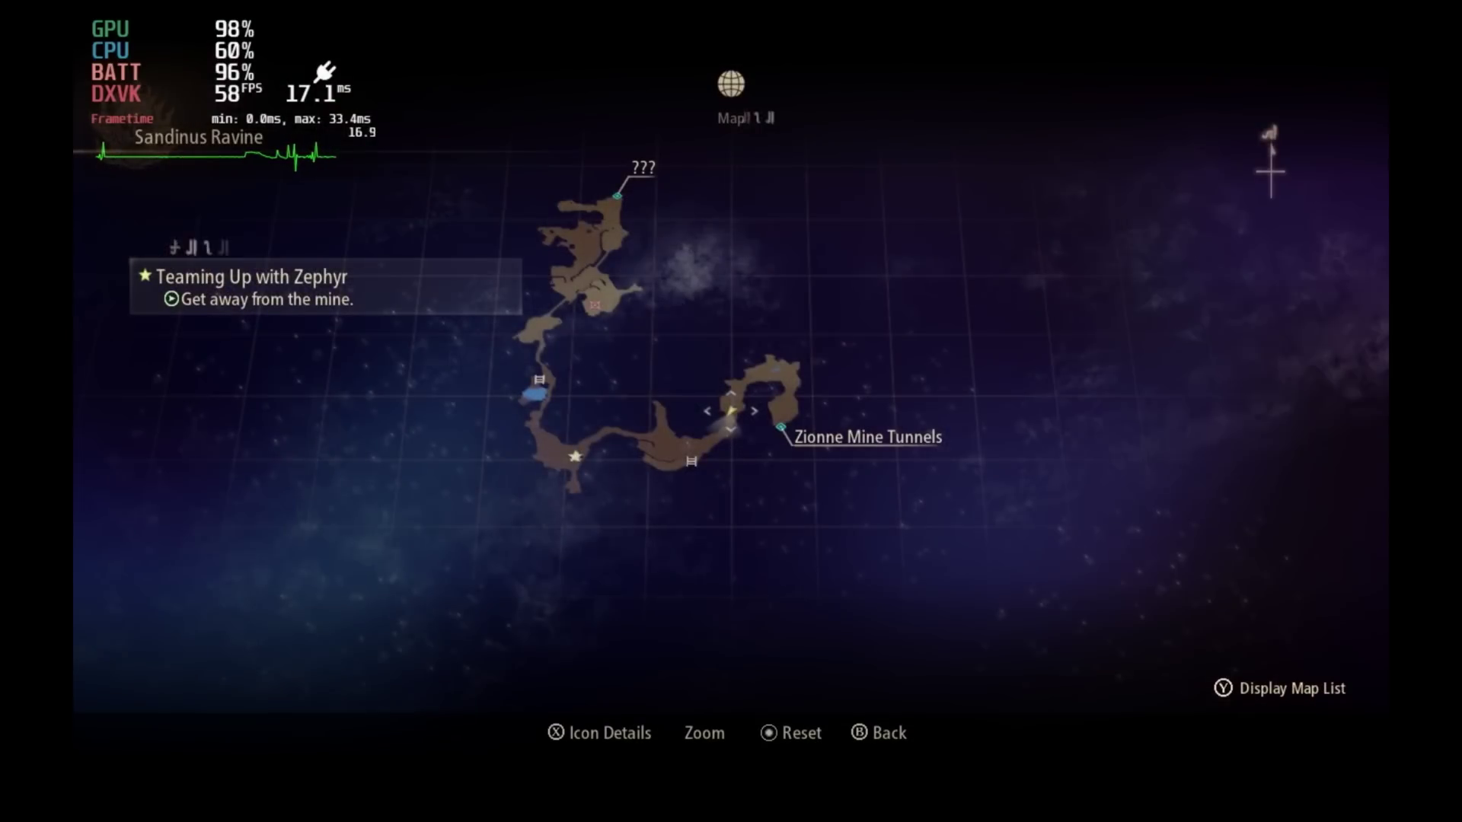
key("Escape")
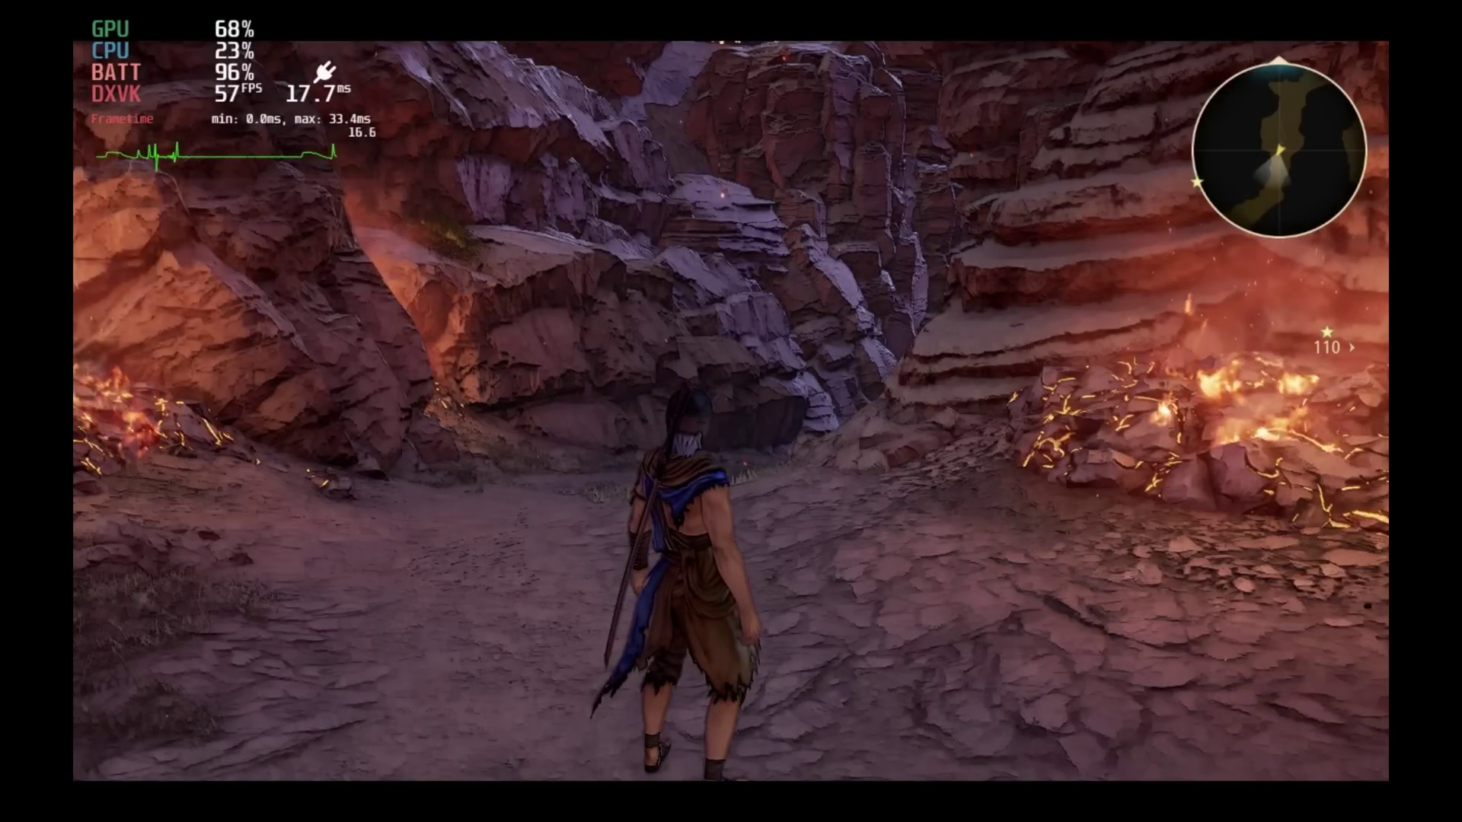
Go from Area Map to the Menu entry in the touch menu, choose it and back out to the game
key("Up")
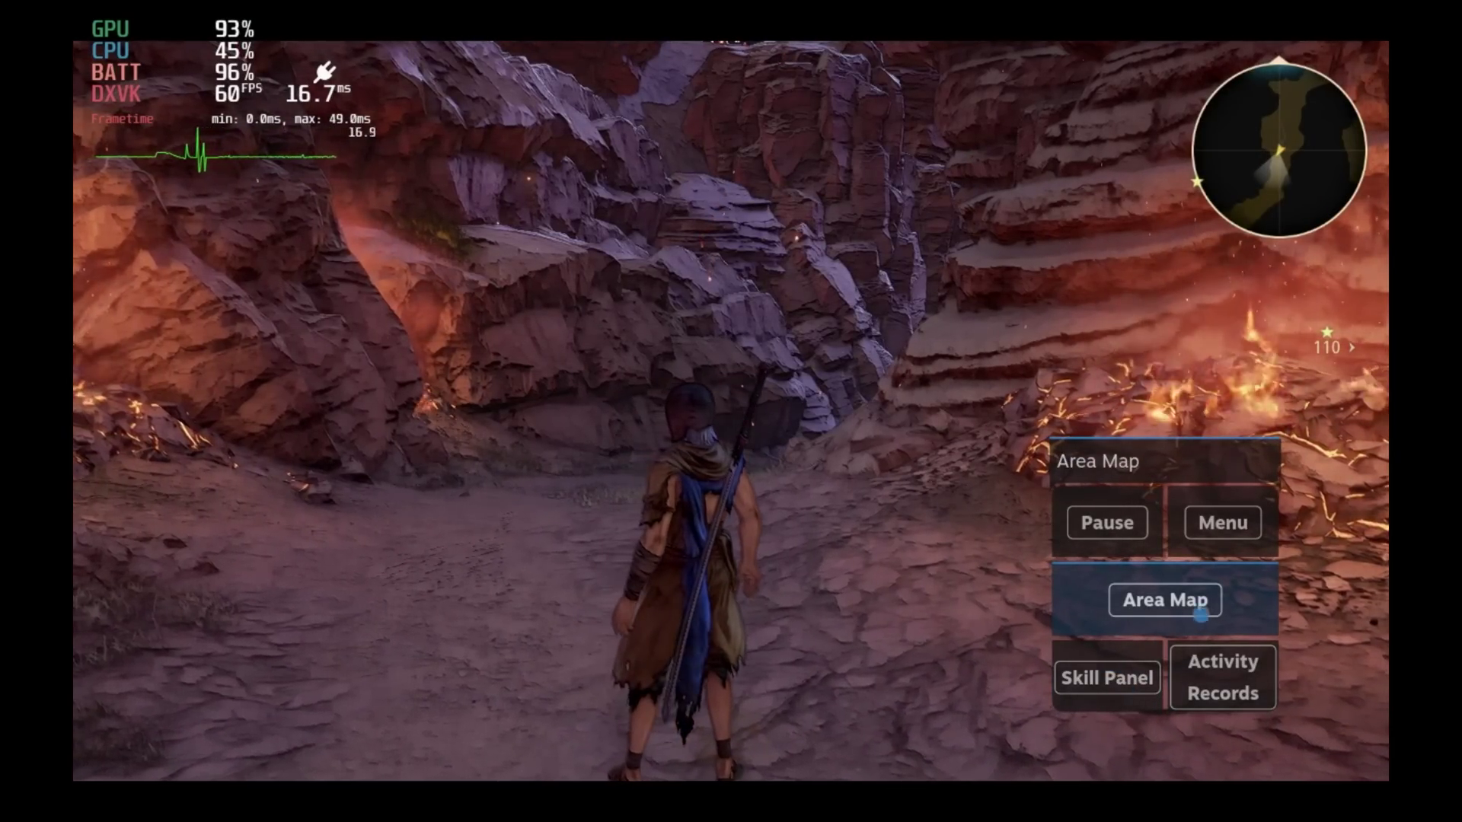
key("Up")
key("Escape")
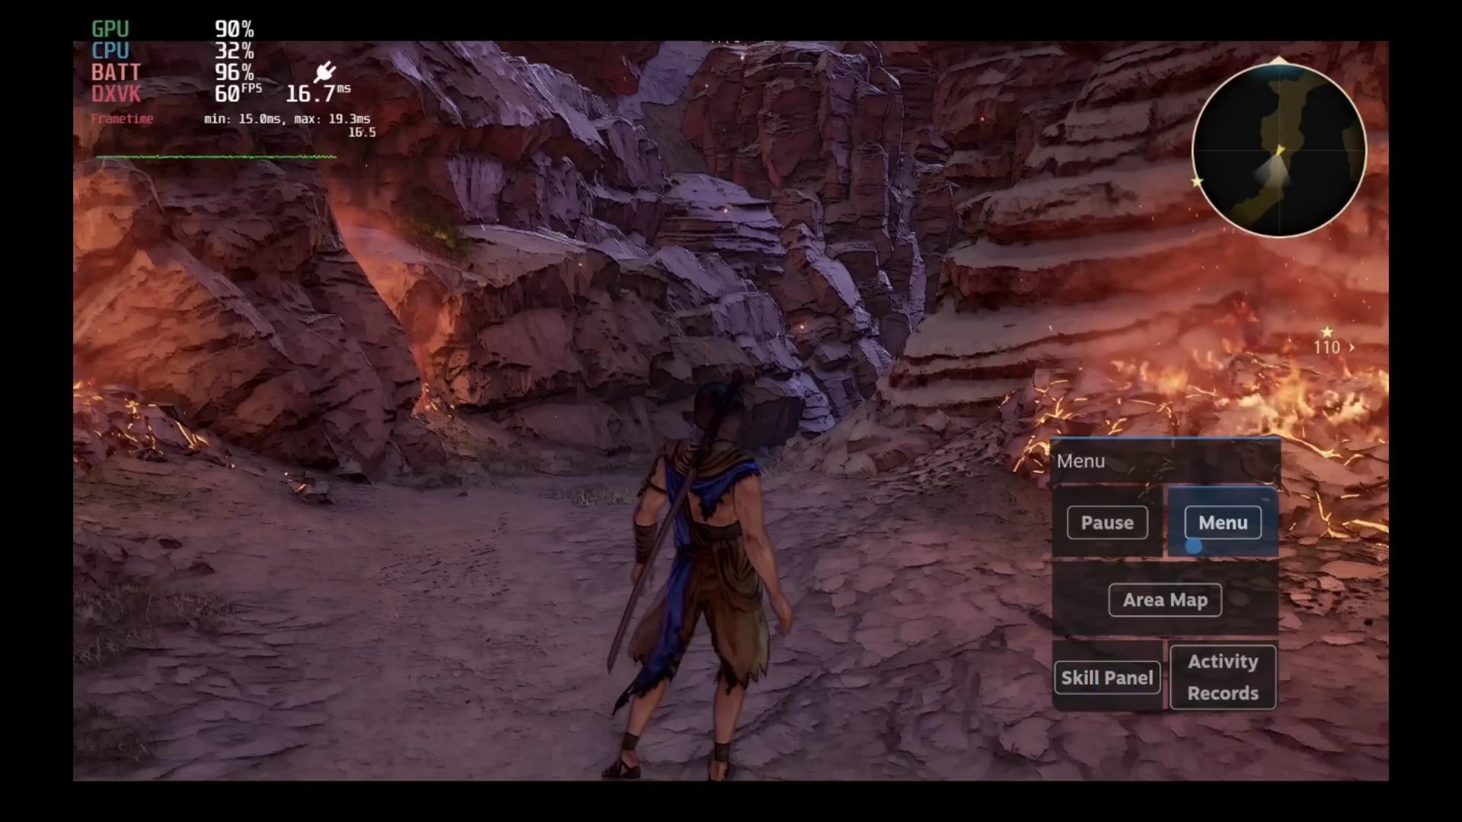
mouse_move(1111, 688)
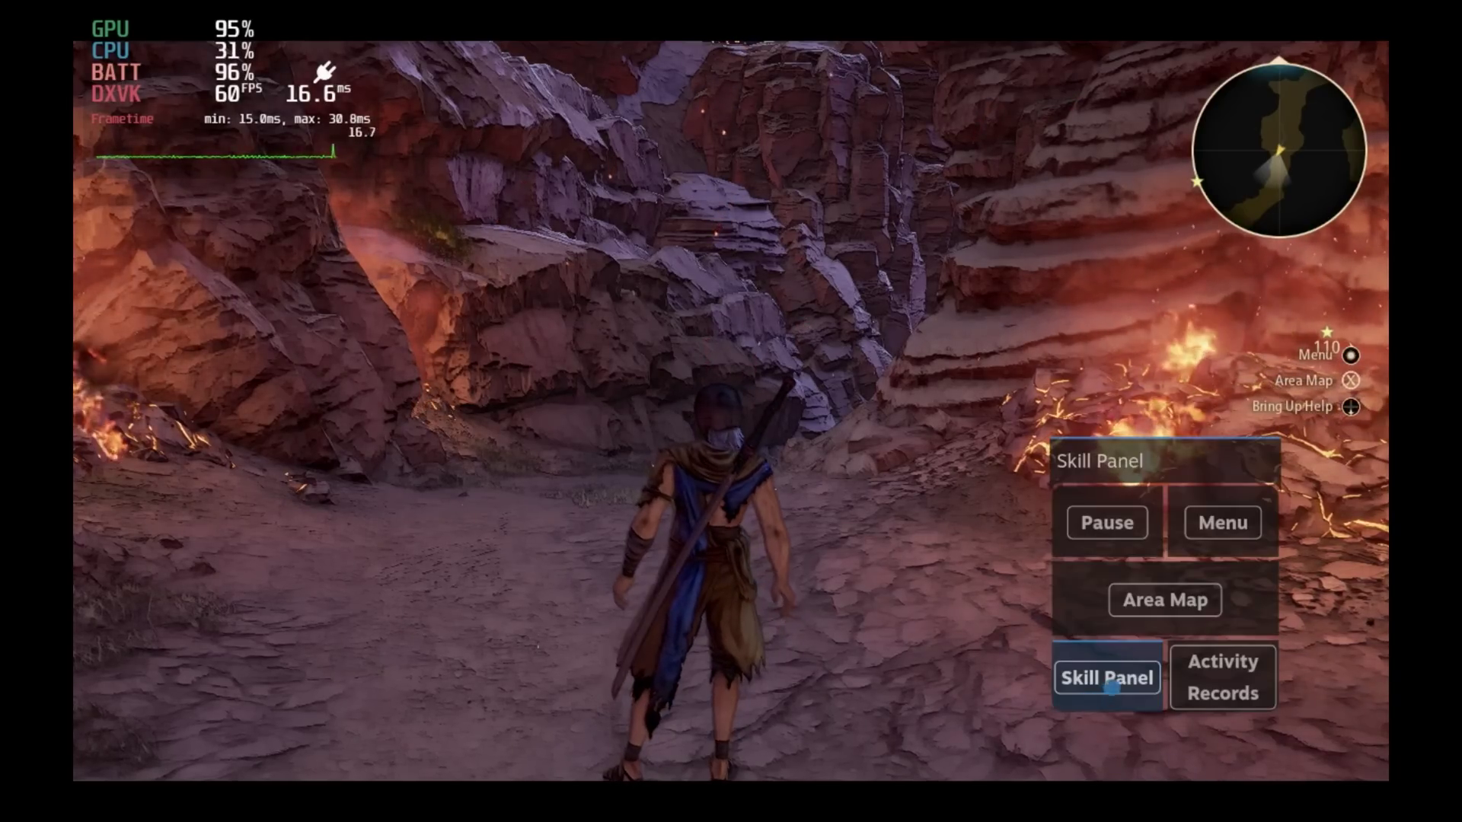
left_click(1216, 527)
key("Escape")
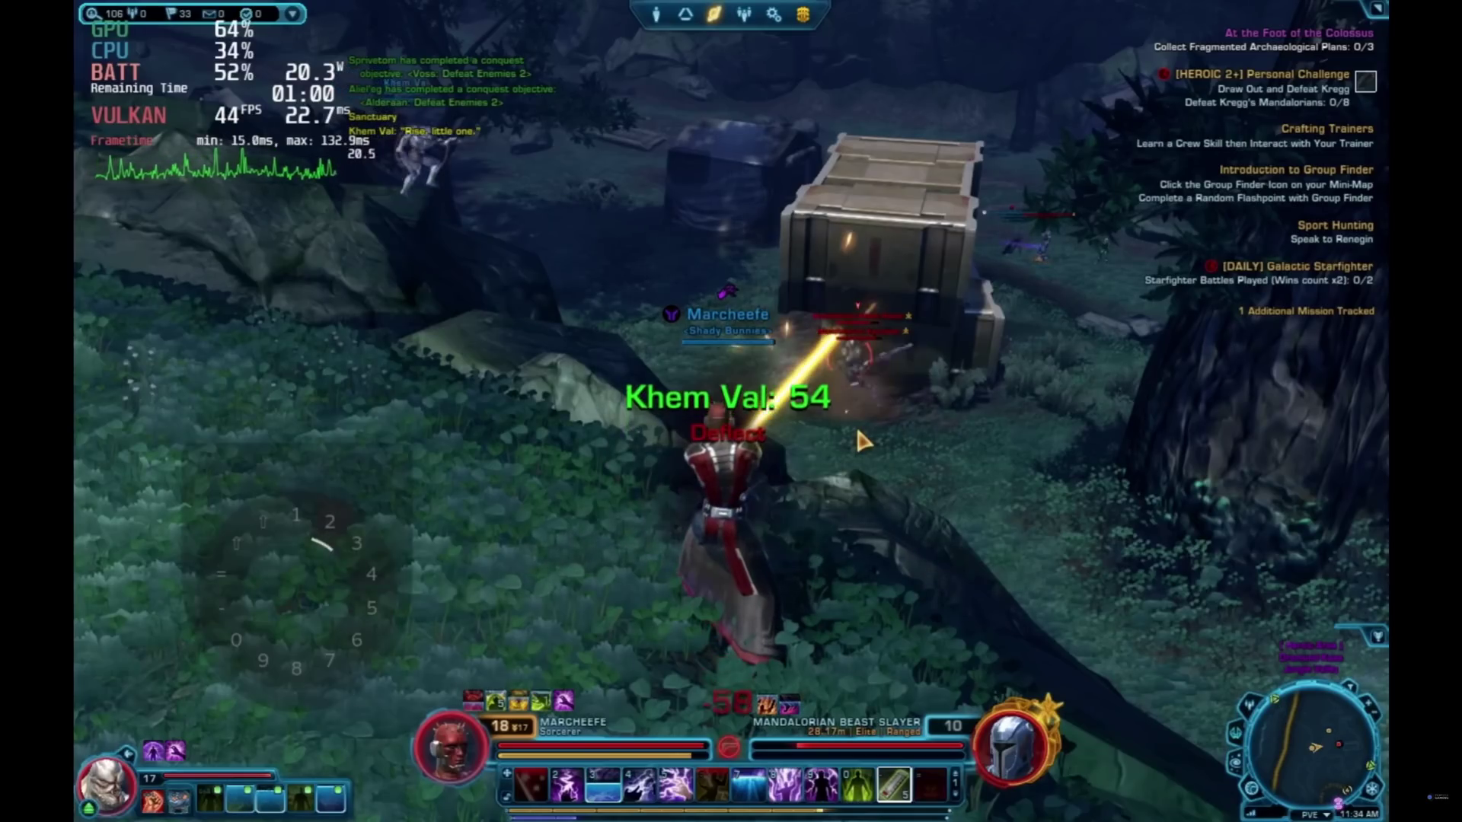
Choose entry 2 for the radial menu demonstration, and trigger abilities 4 and 5 during combat in the Star Wars game
key("2")
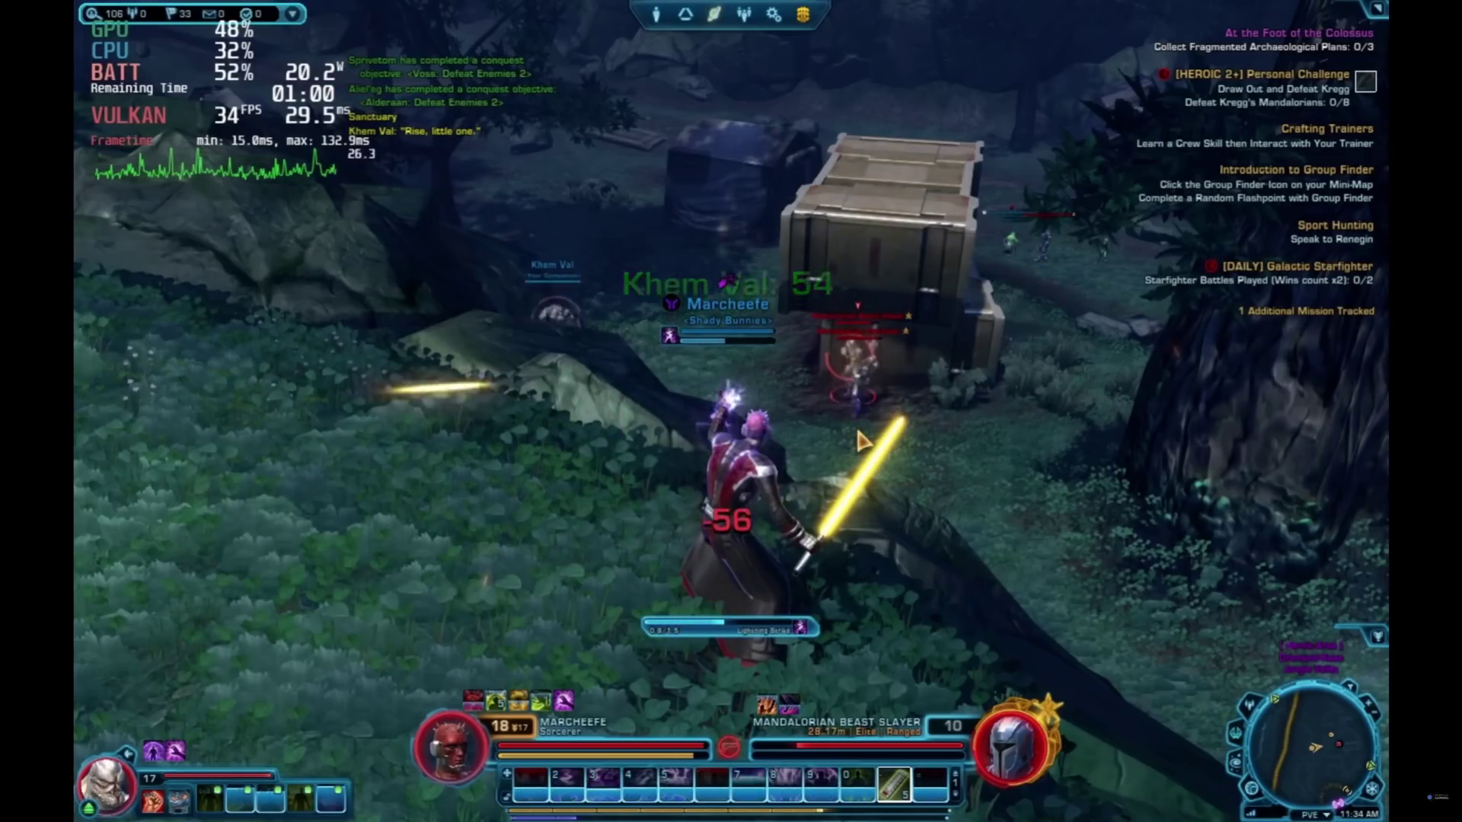
key("4")
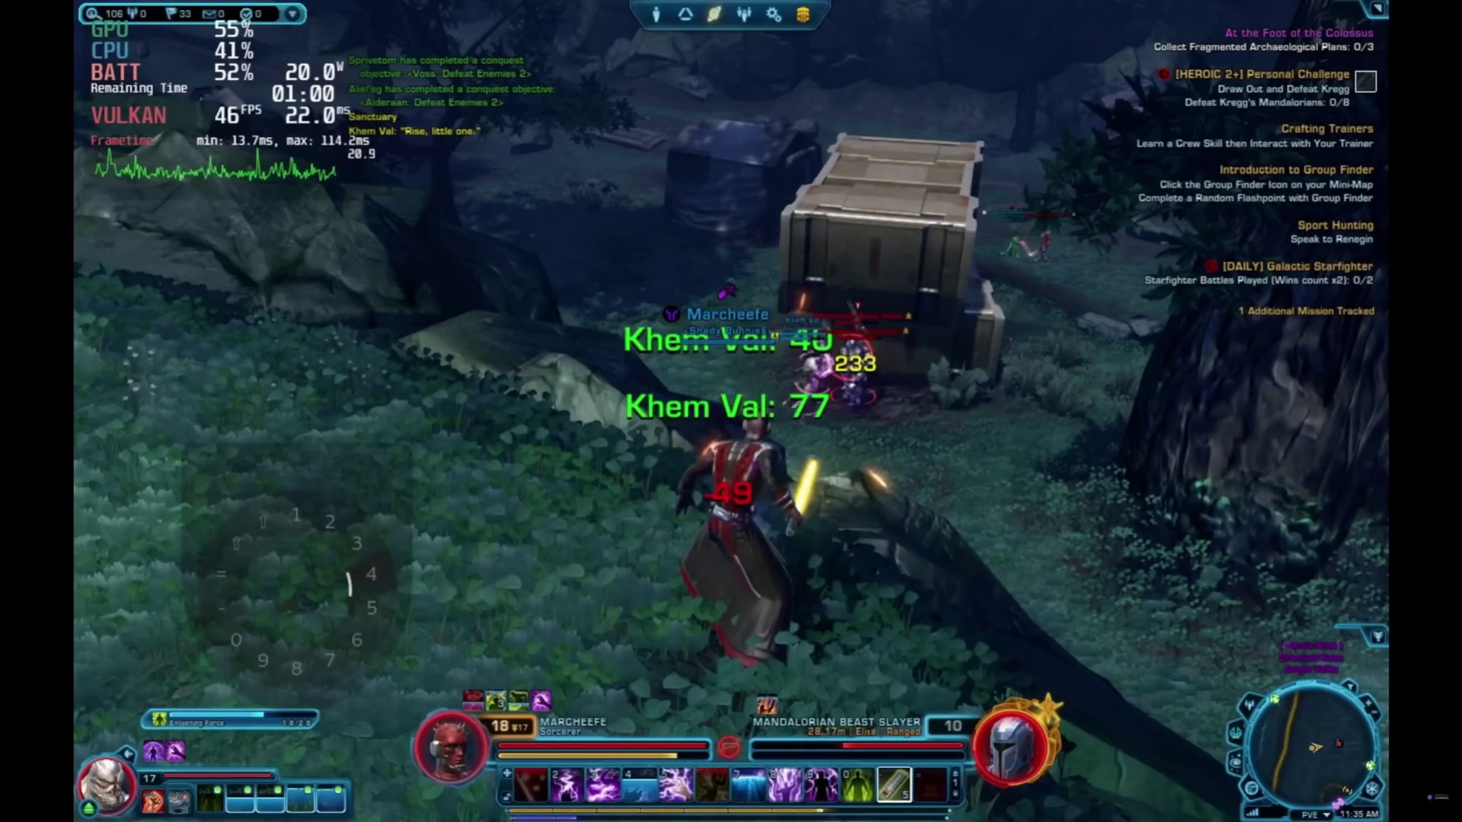
key("5")
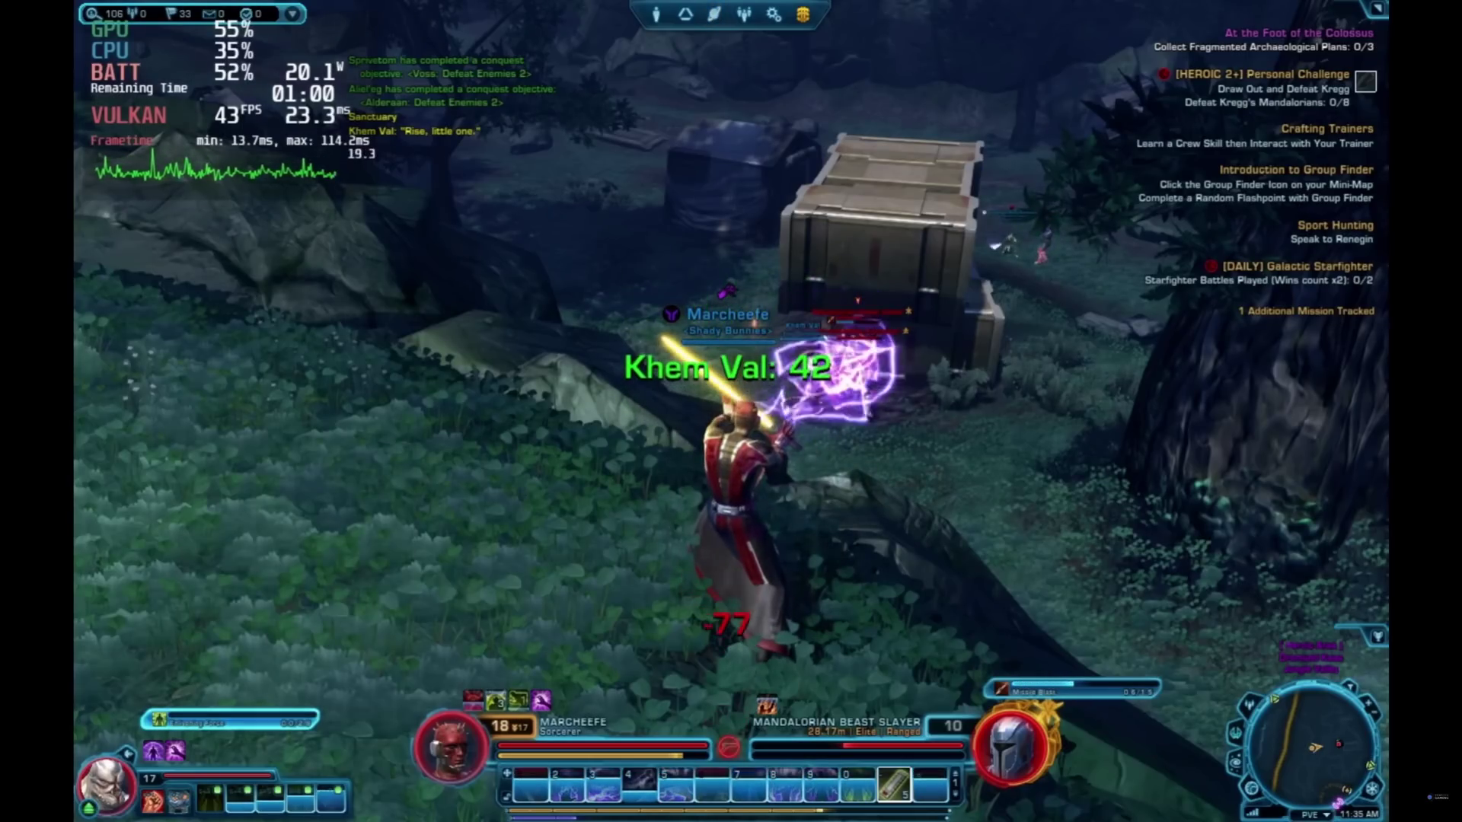